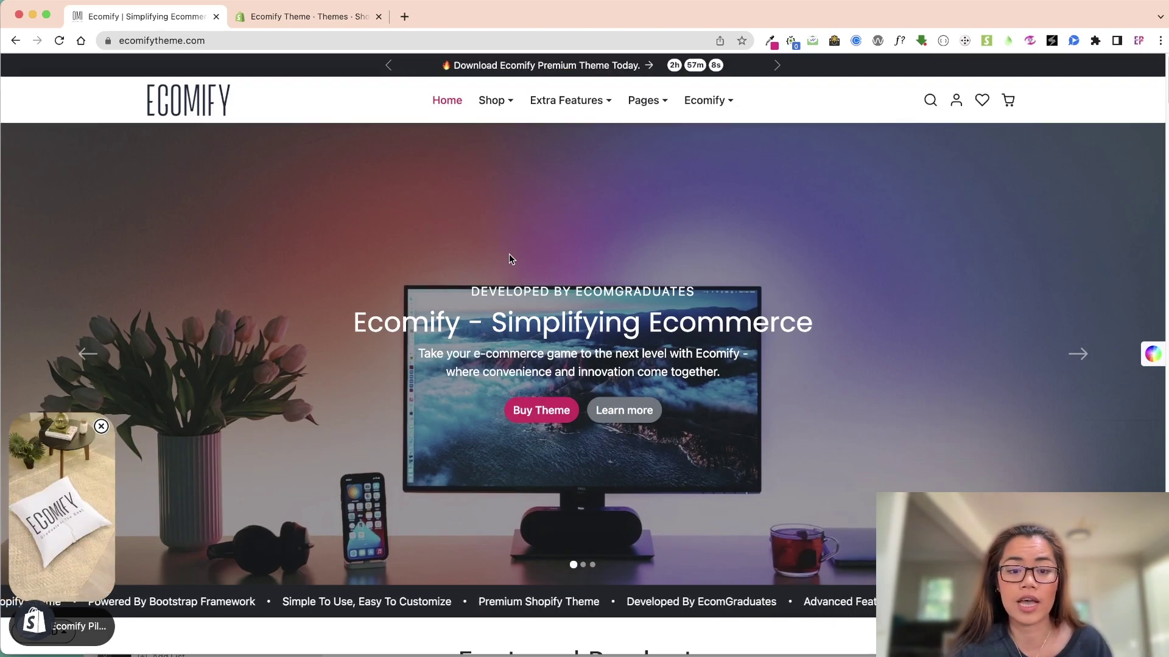
Tour the Ecomify homepage sections, then open Documentation from the Ecomify menu in a new tab.
scroll(709, 344, down, 9)
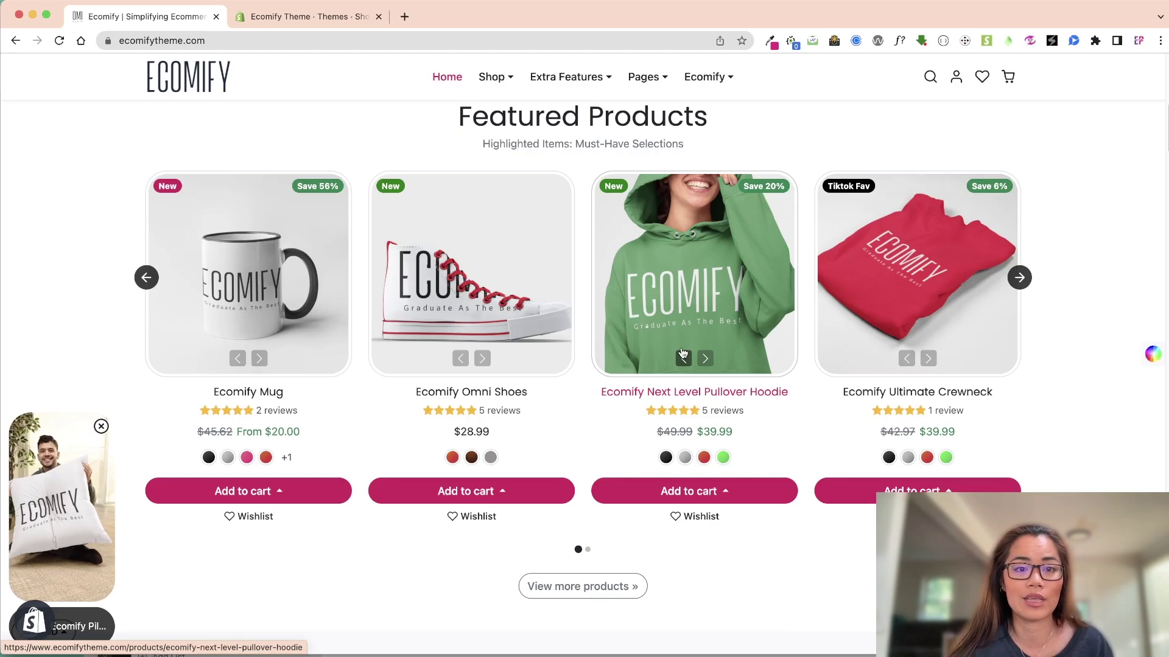
scroll(579, 352, down, 5)
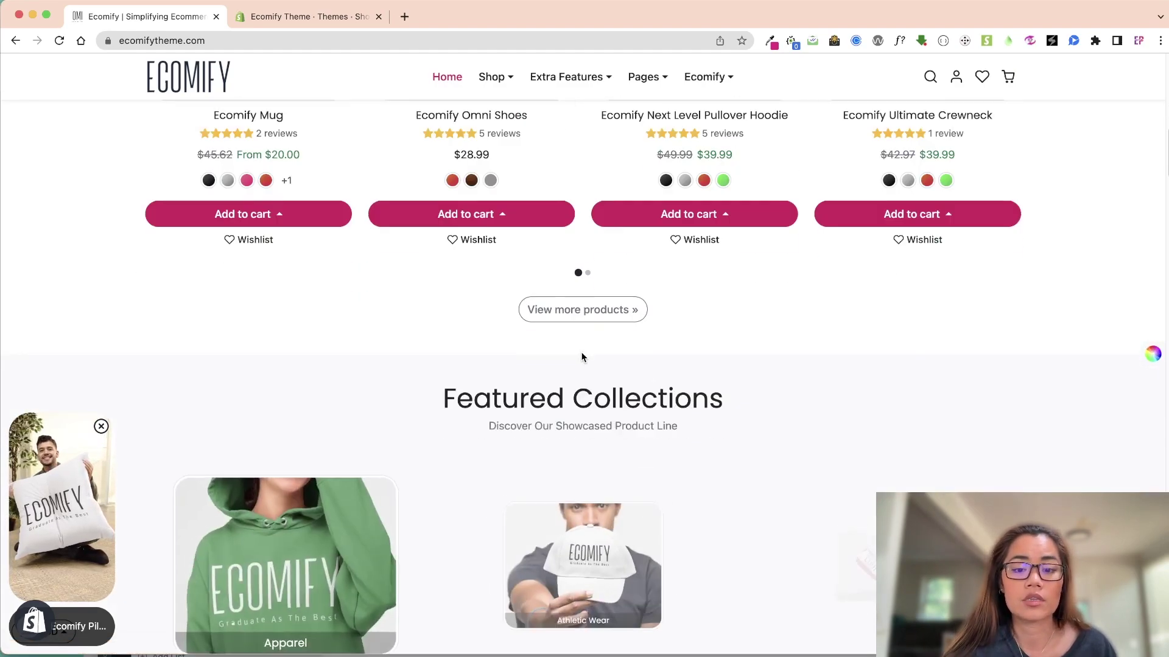
scroll(582, 357, down, 14)
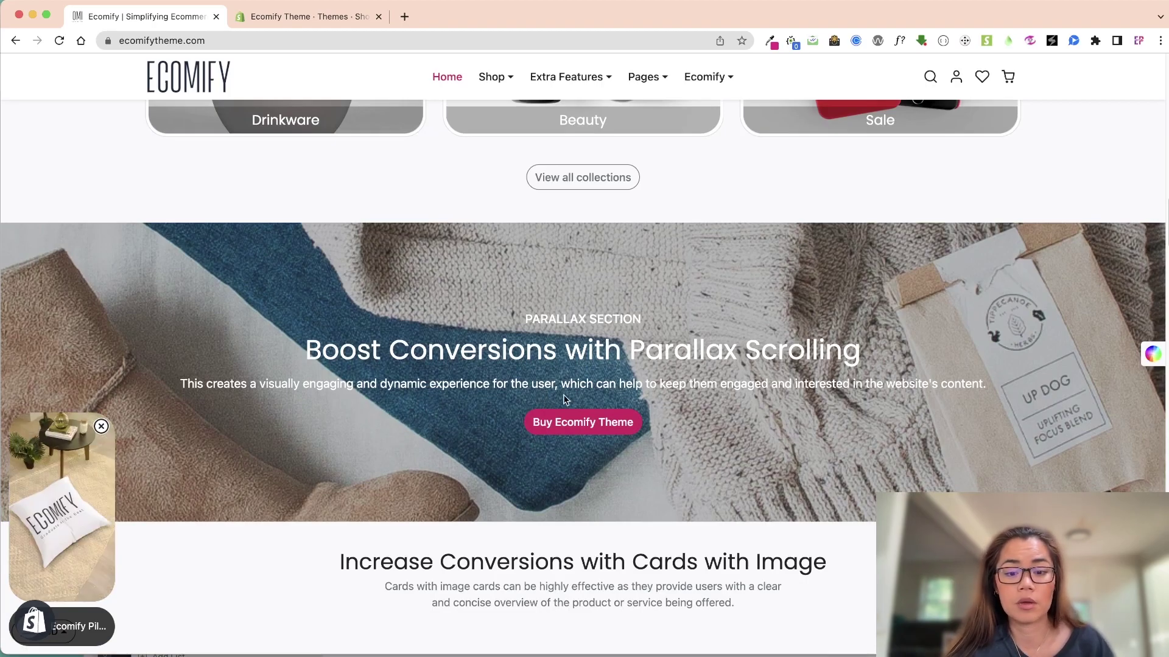
scroll(544, 399, down, 1)
scroll(567, 108, up, 15)
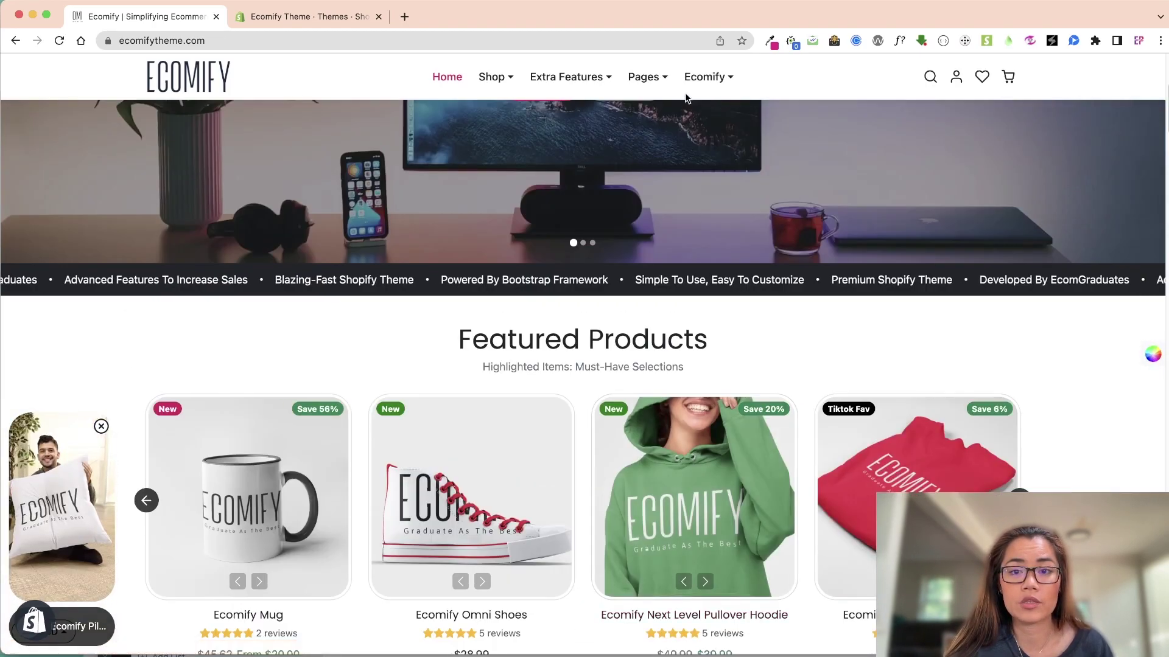
mouse_move(706, 77)
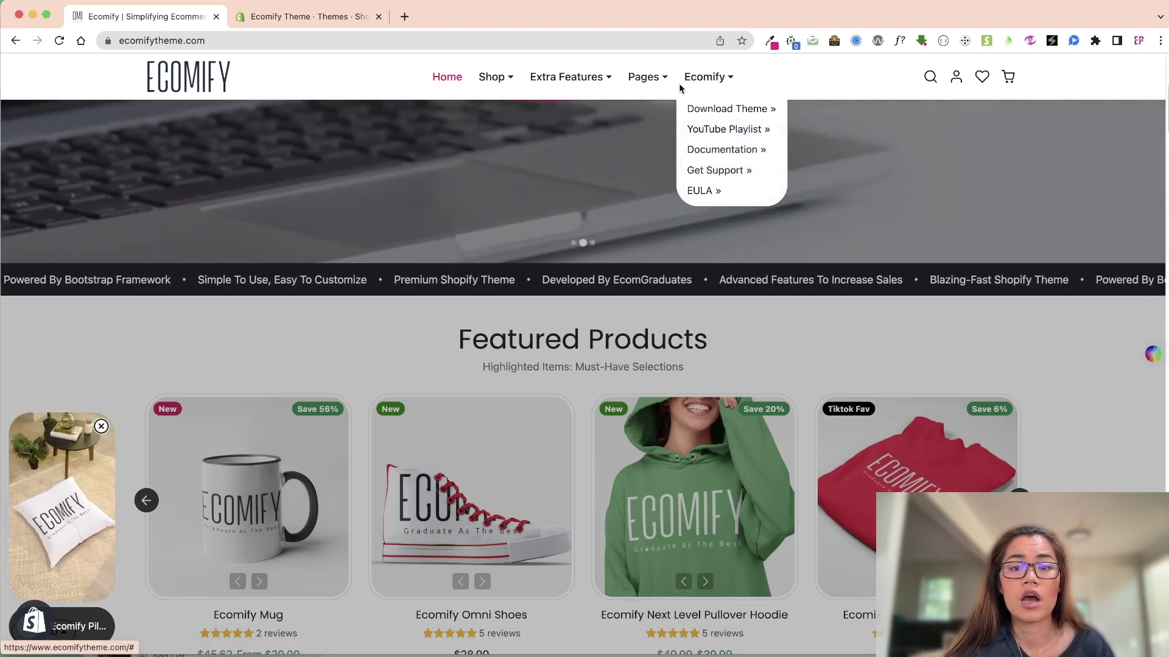
click(730, 156)
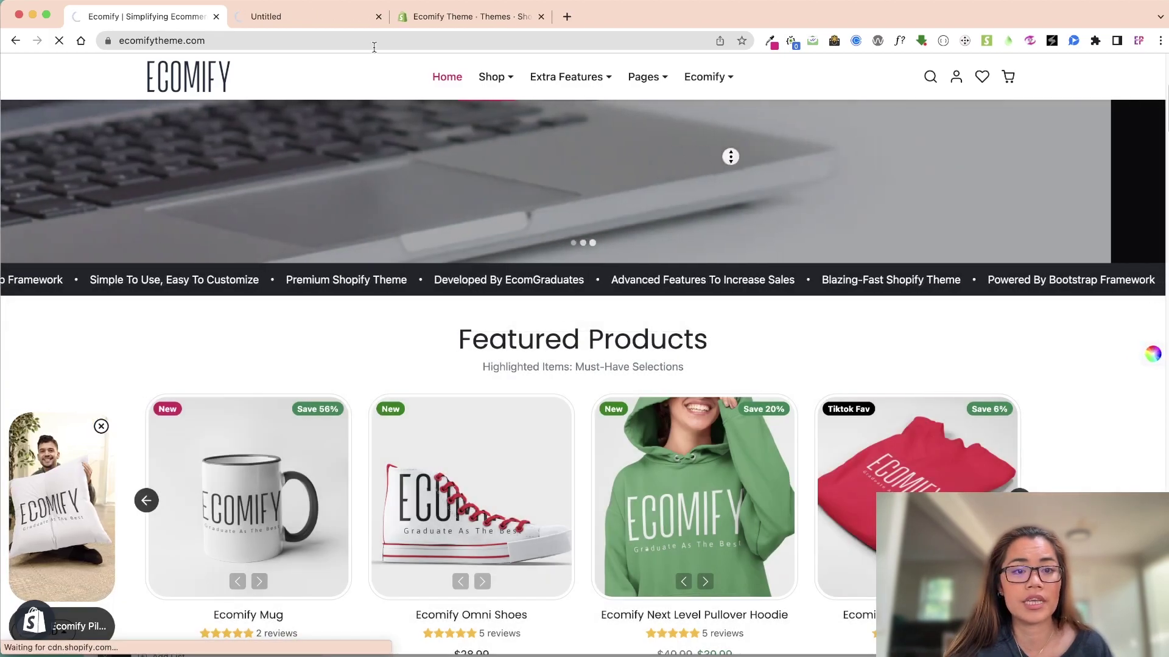
In the documentation tab, open Additional Notes > Image Dimensions Guide.
click(352, 20)
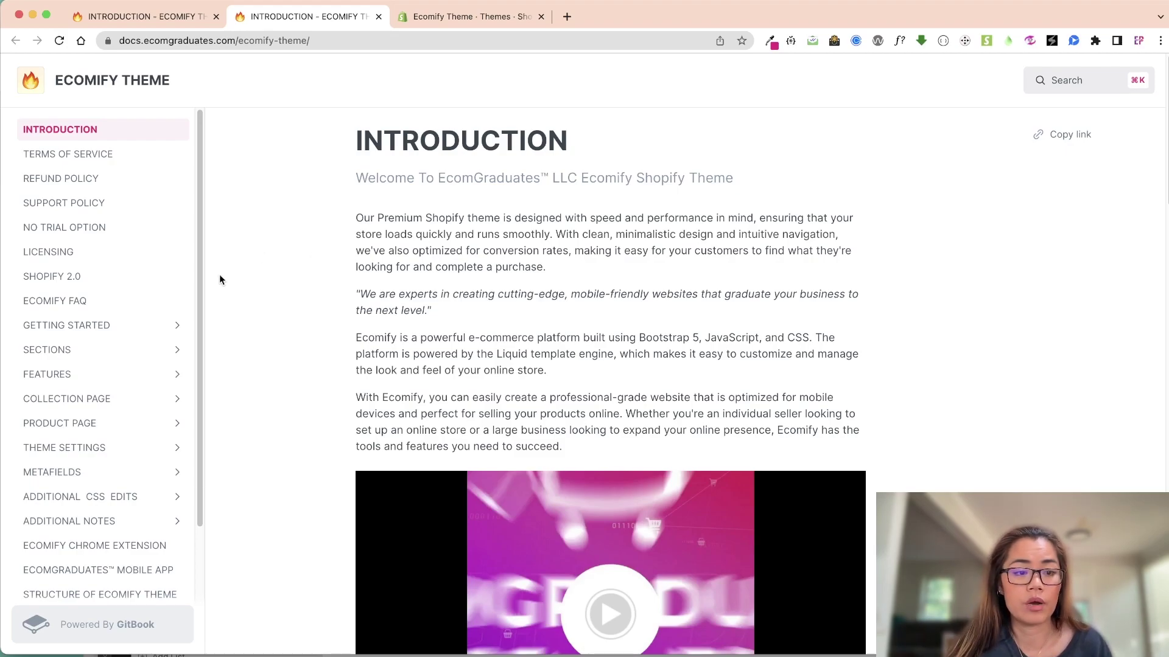
scroll(148, 439, down, 10)
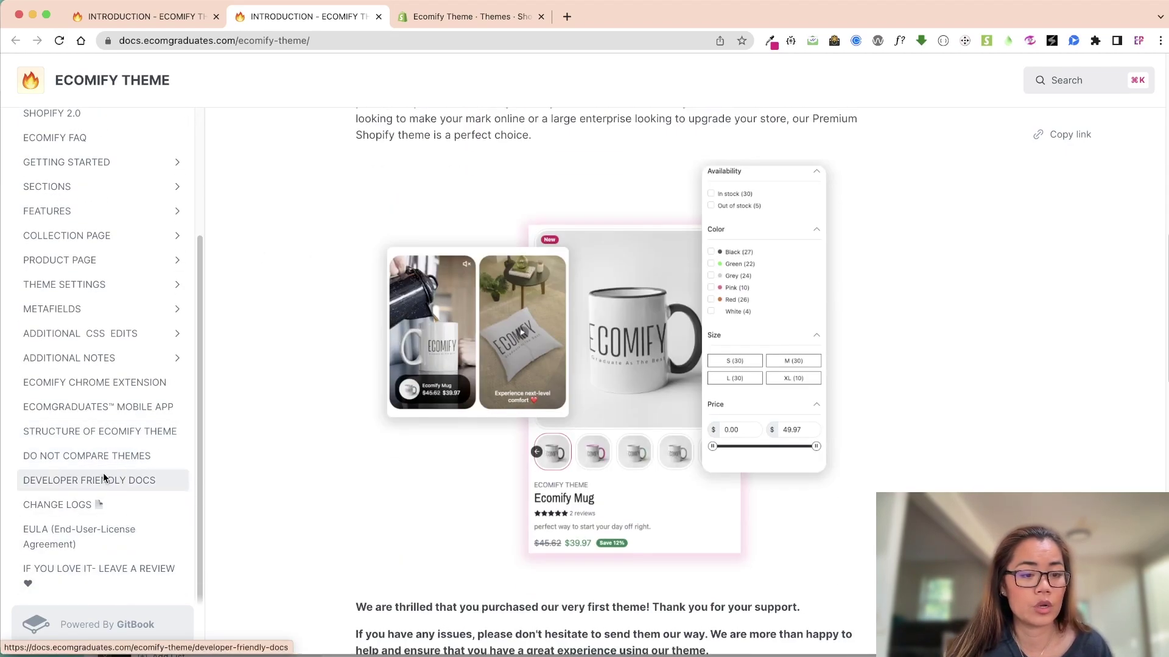
click(97, 359)
scroll(287, 353, down, 10)
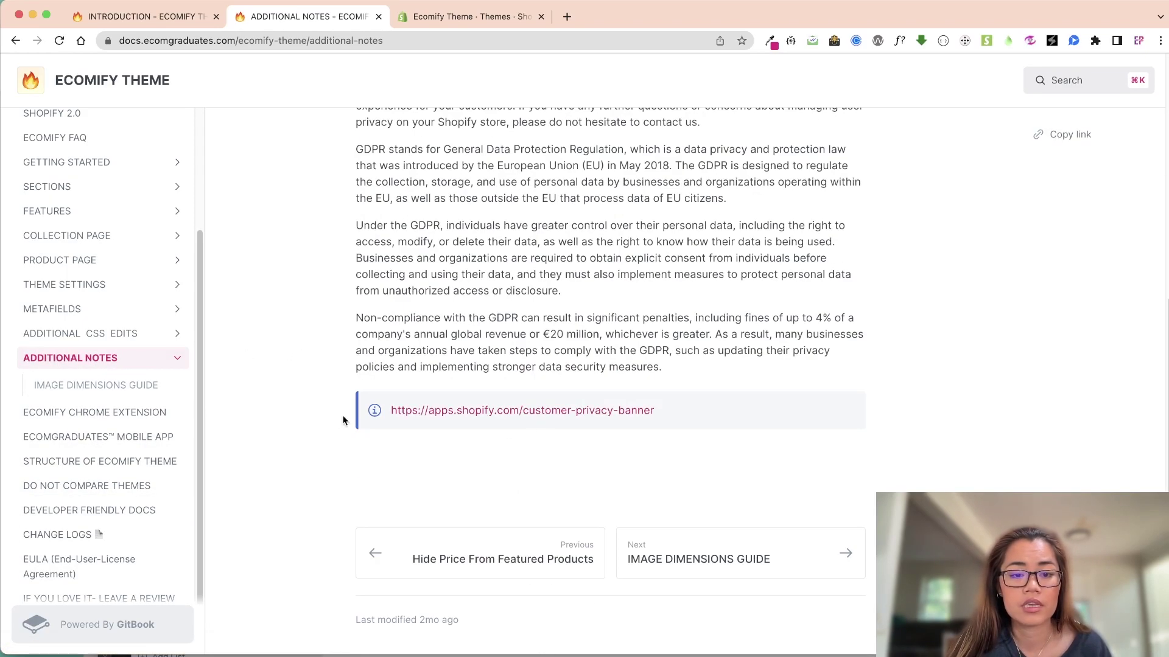
click(136, 388)
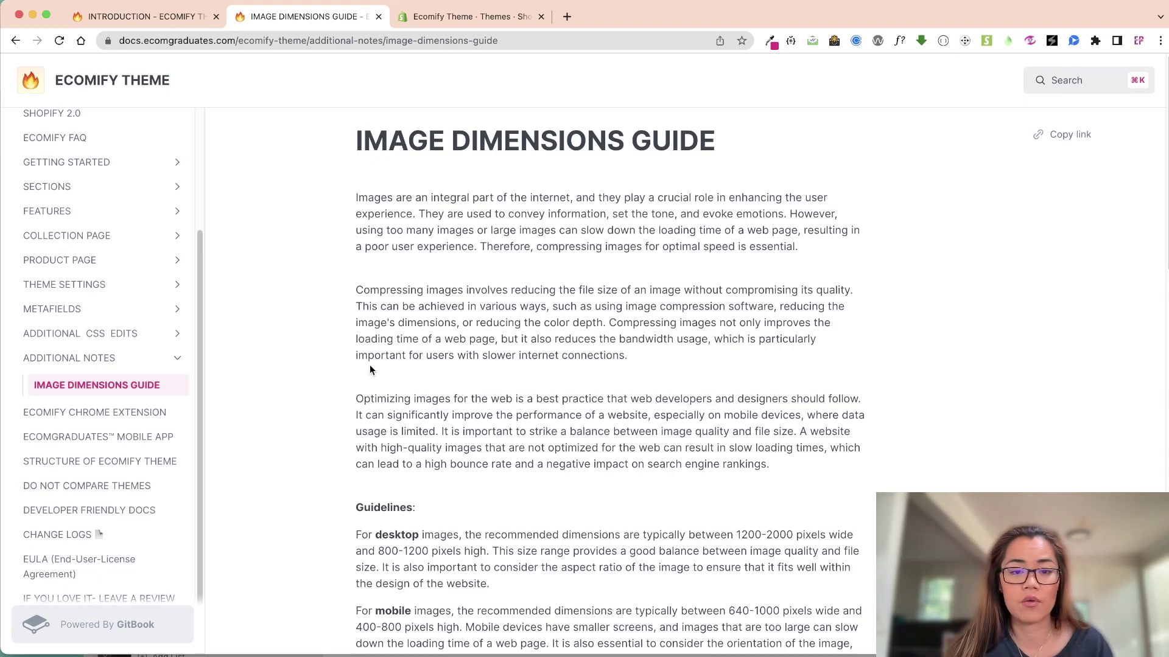
Go to the CHANGE LOGS page from the docs sidebar.
scroll(526, 403, down, 10)
scroll(526, 403, down, 8)
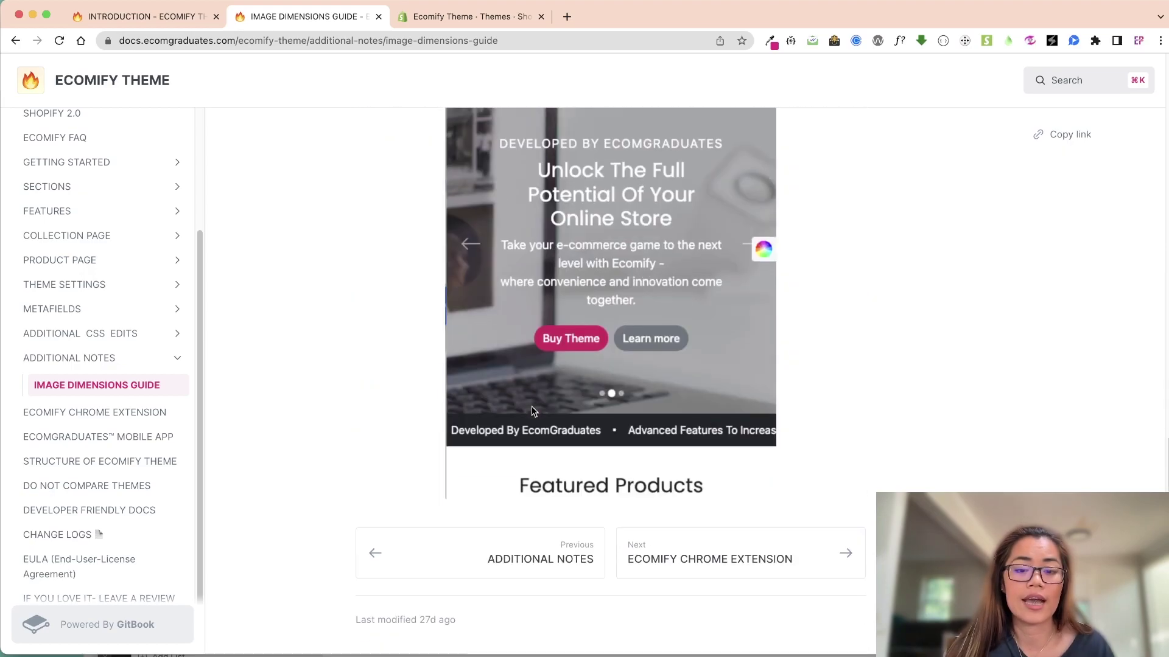
scroll(533, 412, up, 18)
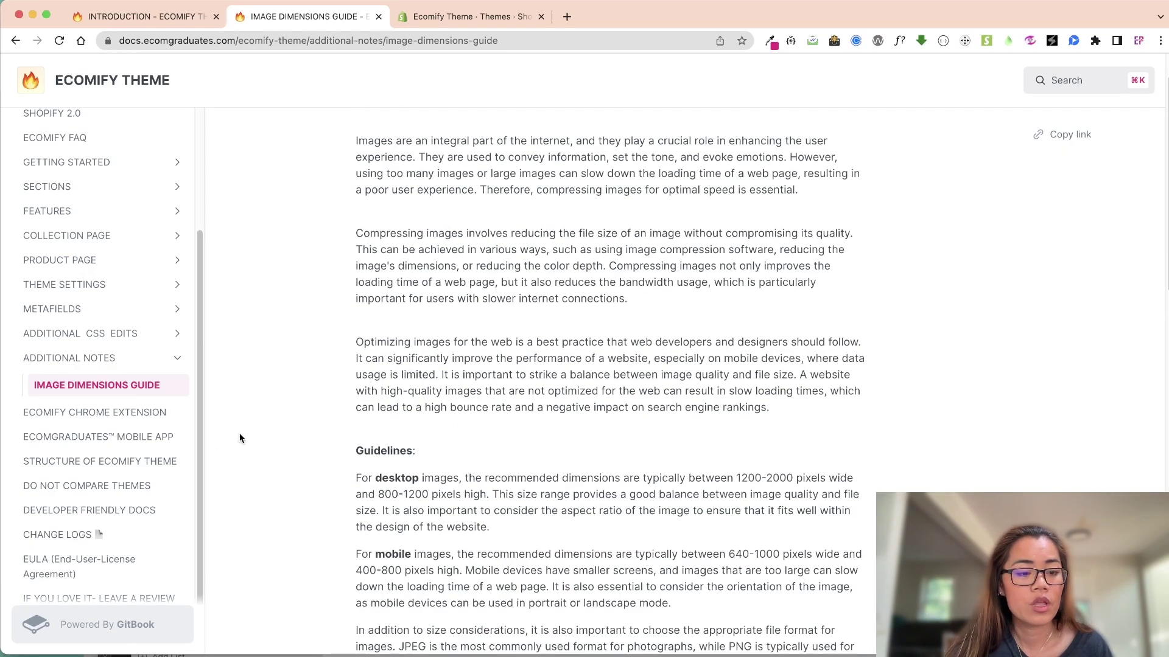
click(134, 534)
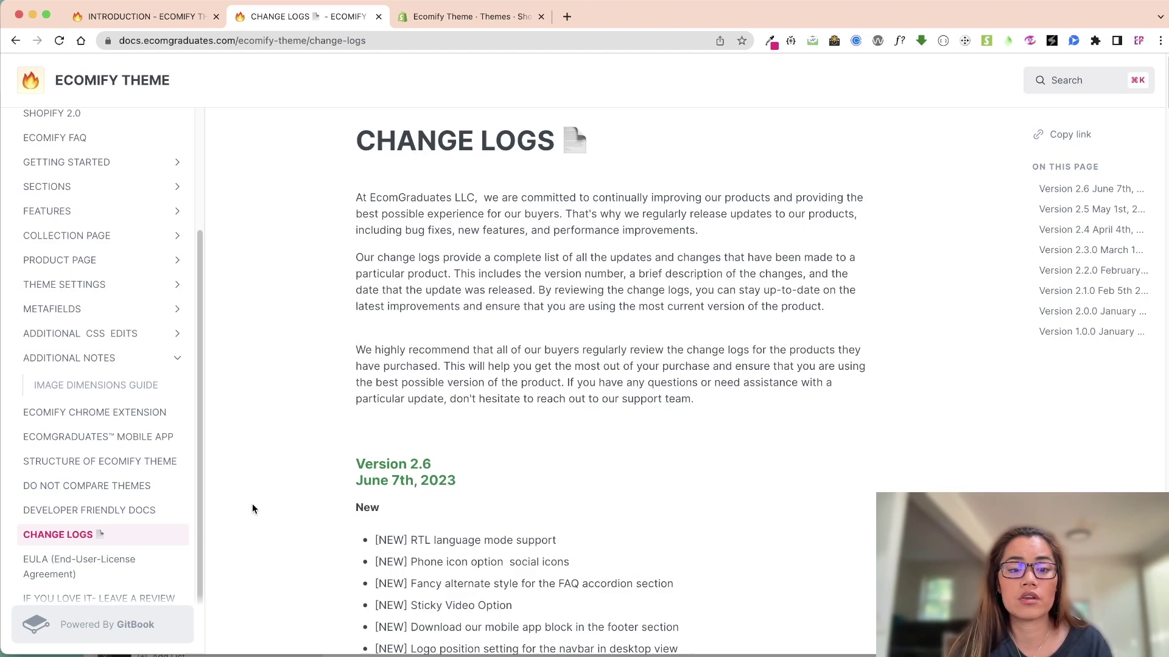
Read the Version 2.6 new-features list, then go to the Shopify Themes admin tab.
scroll(371, 516, down, 1)
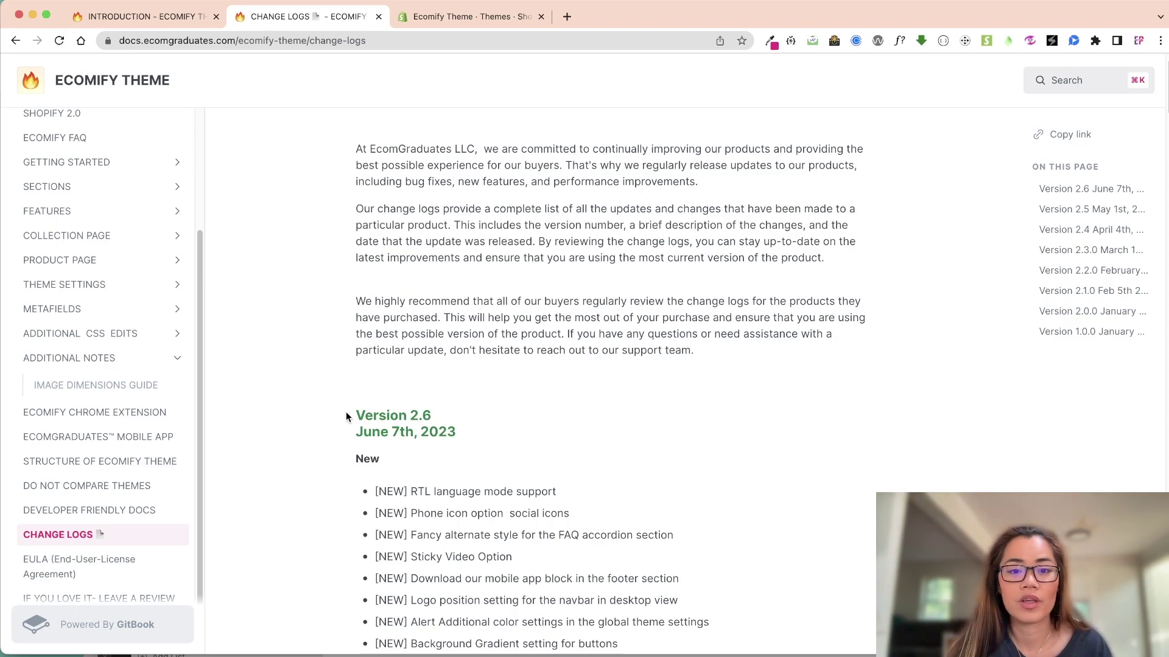
scroll(433, 337, up, 2)
scroll(566, 375, down, 2)
scroll(566, 375, down, 5)
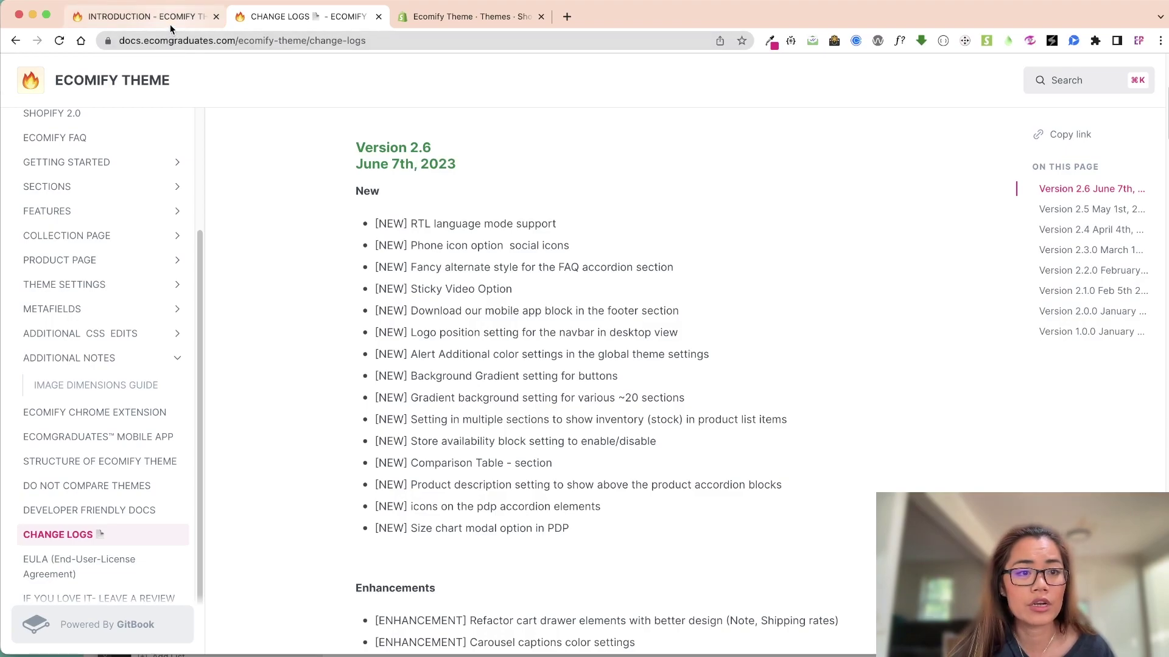
scroll(88, 338, up, 2)
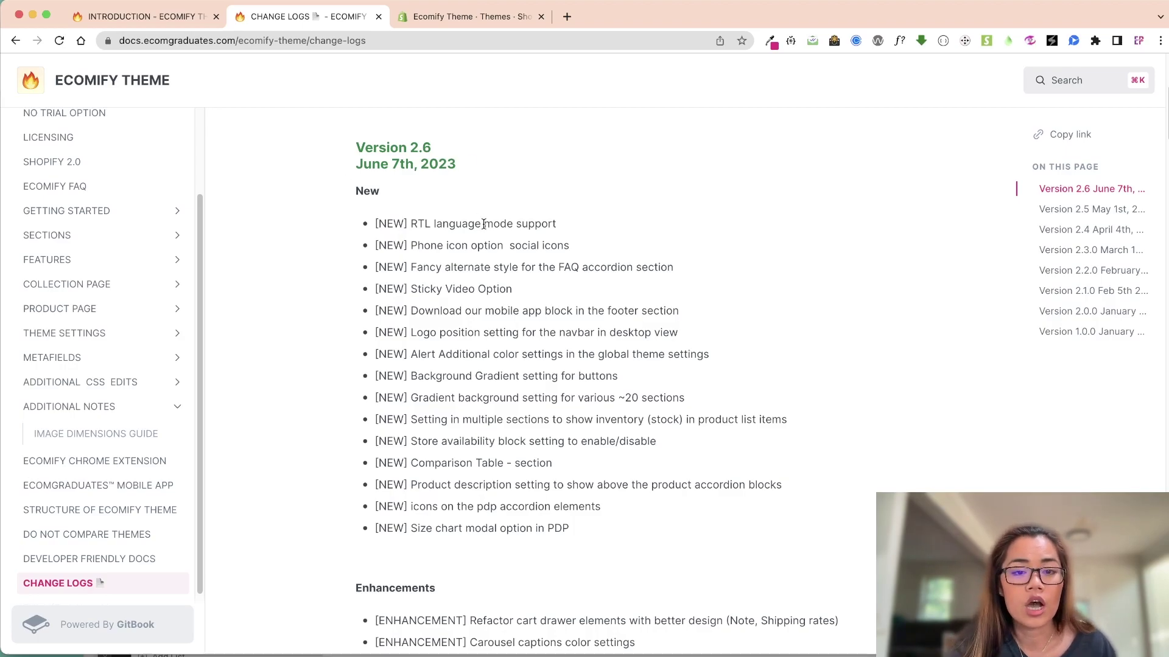
click(443, 17)
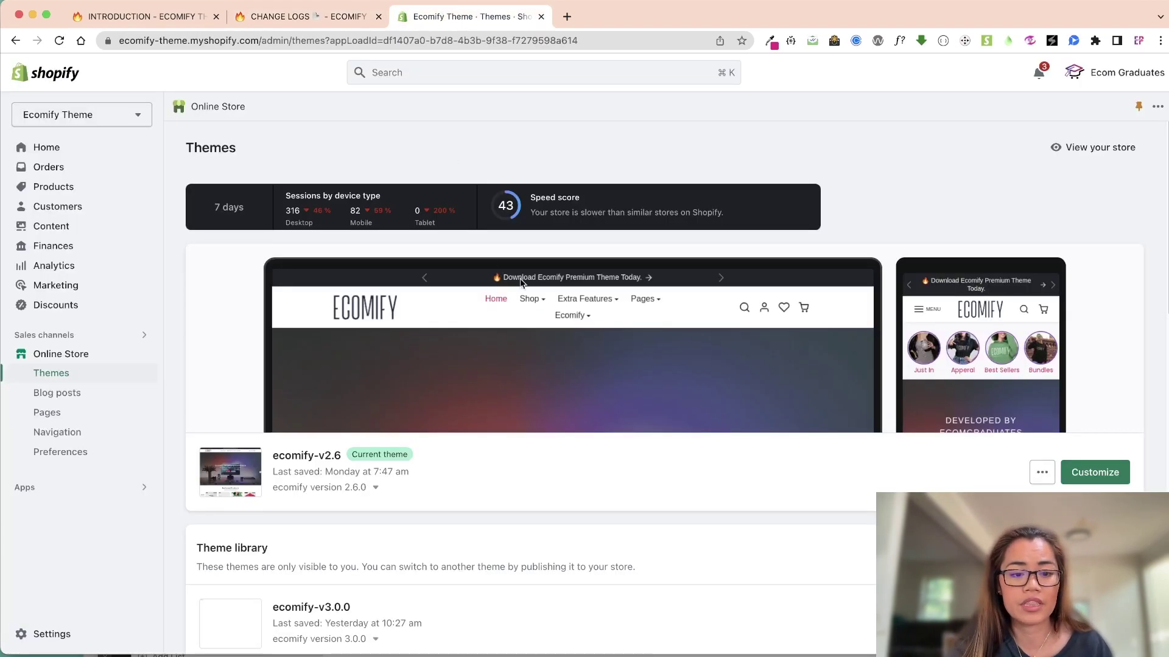
Briefly enter and exit the ecomify-v3.0.0 editor, then customize the live ecomify-v2.6 theme.
scroll(562, 360, down, 5)
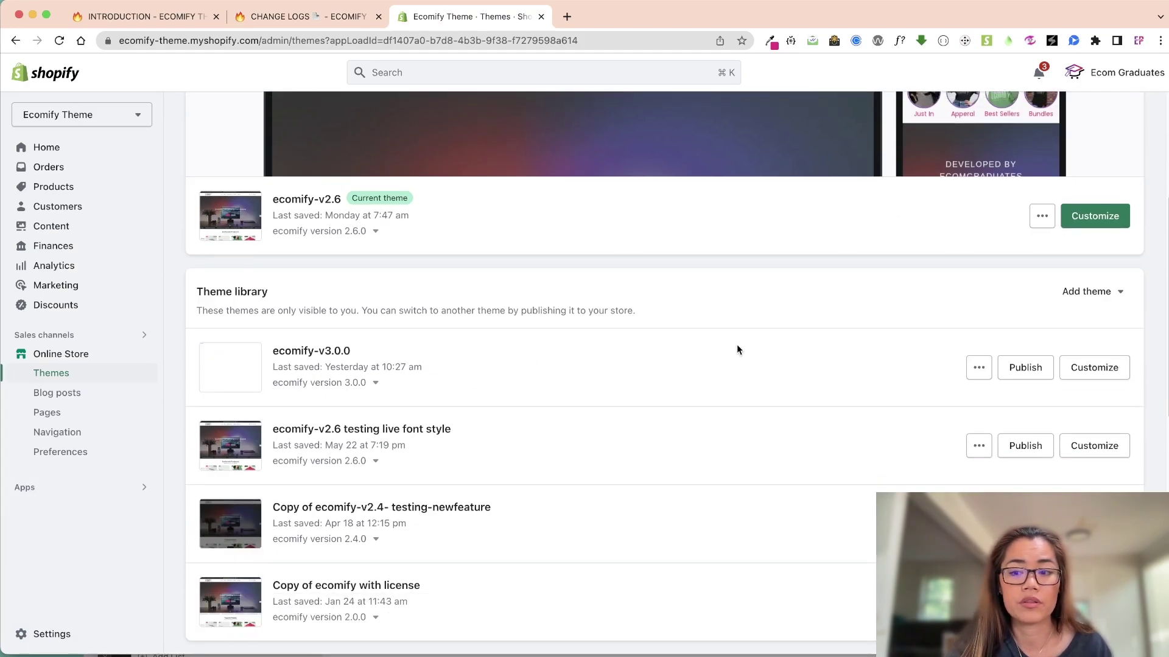
click(1091, 366)
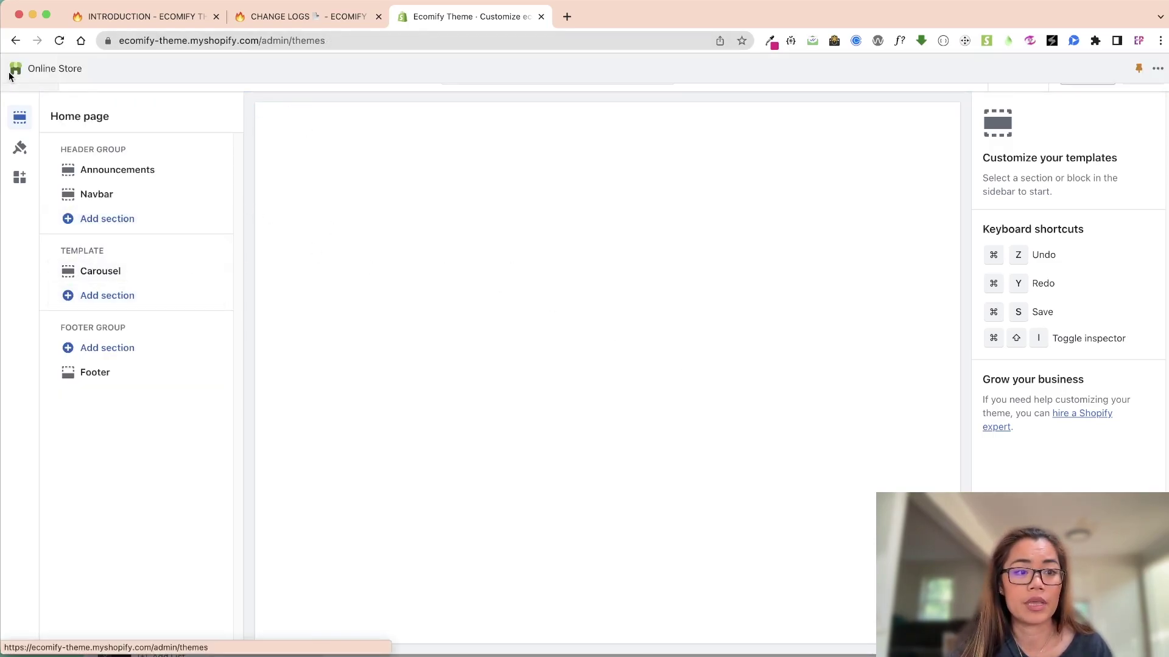
click(24, 72)
scroll(584, 308, down, 1)
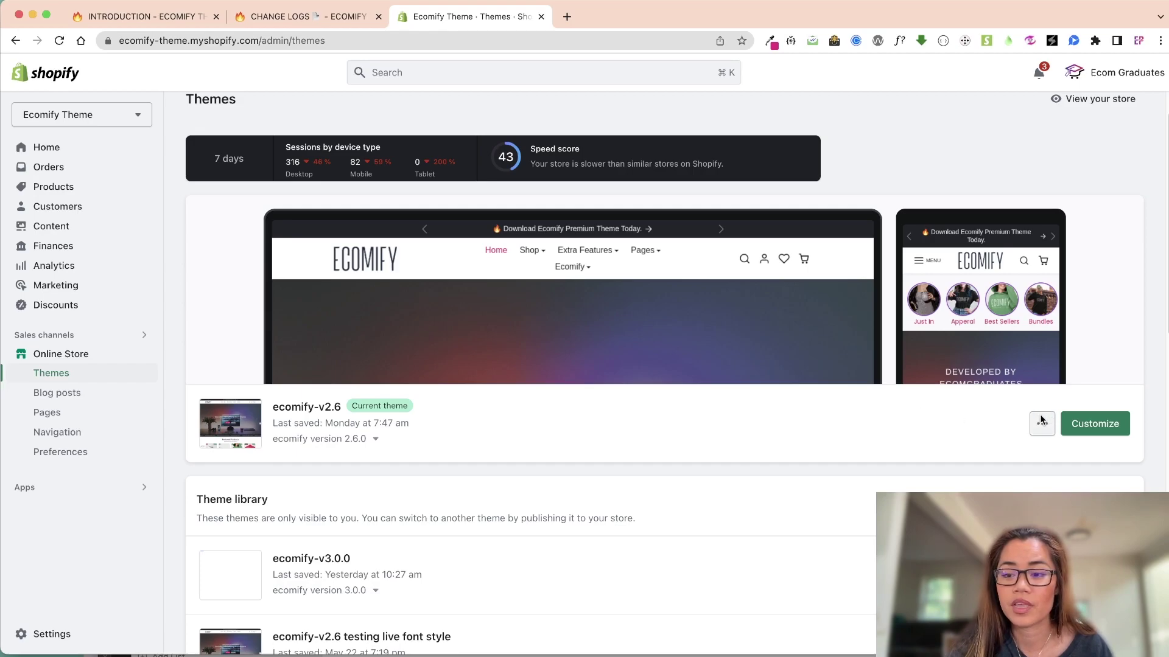
click(1093, 424)
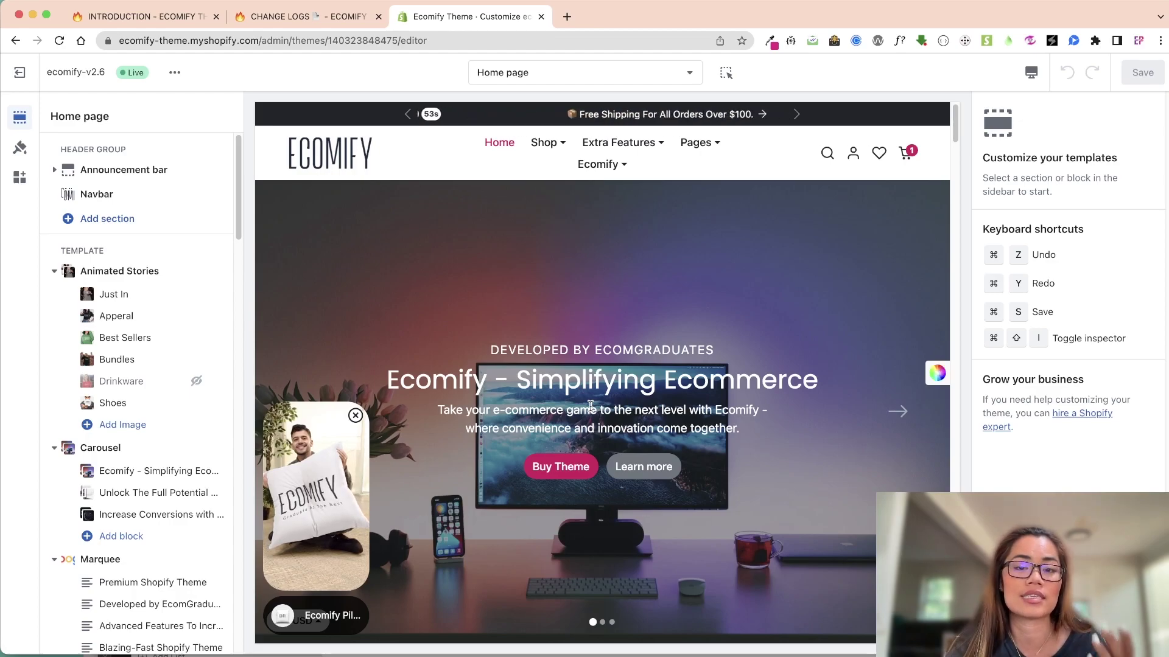
Preview the storefront in mobile and fullscreen layouts, then return to desktop.
click(1038, 73)
click(1039, 108)
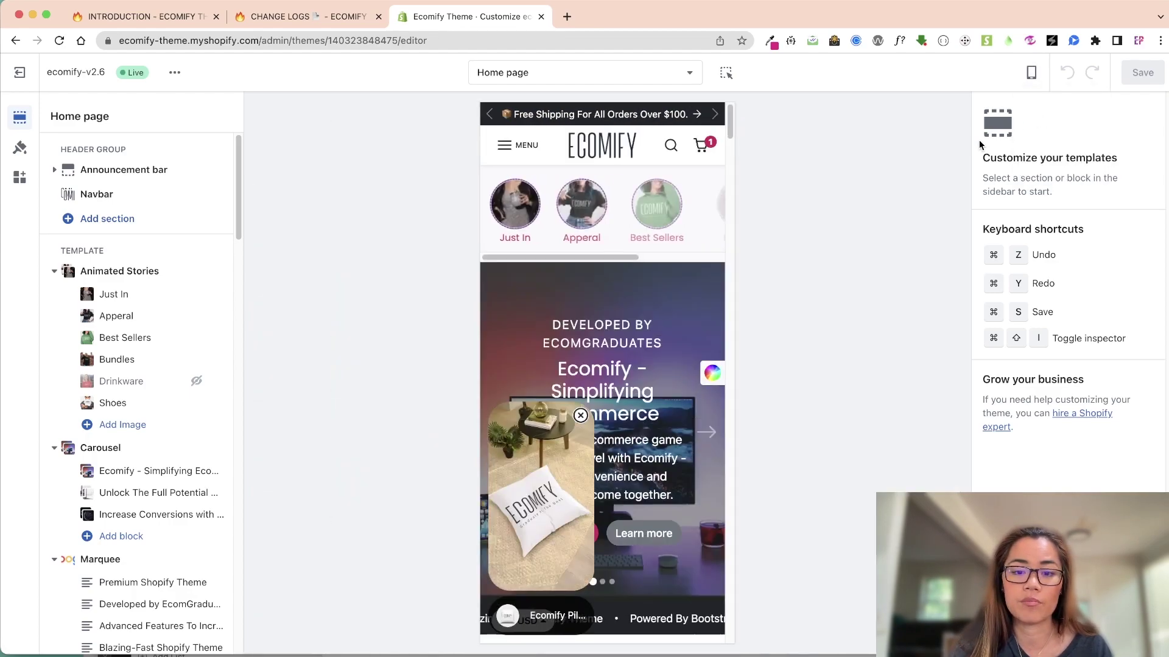
click(1031, 73)
click(1062, 162)
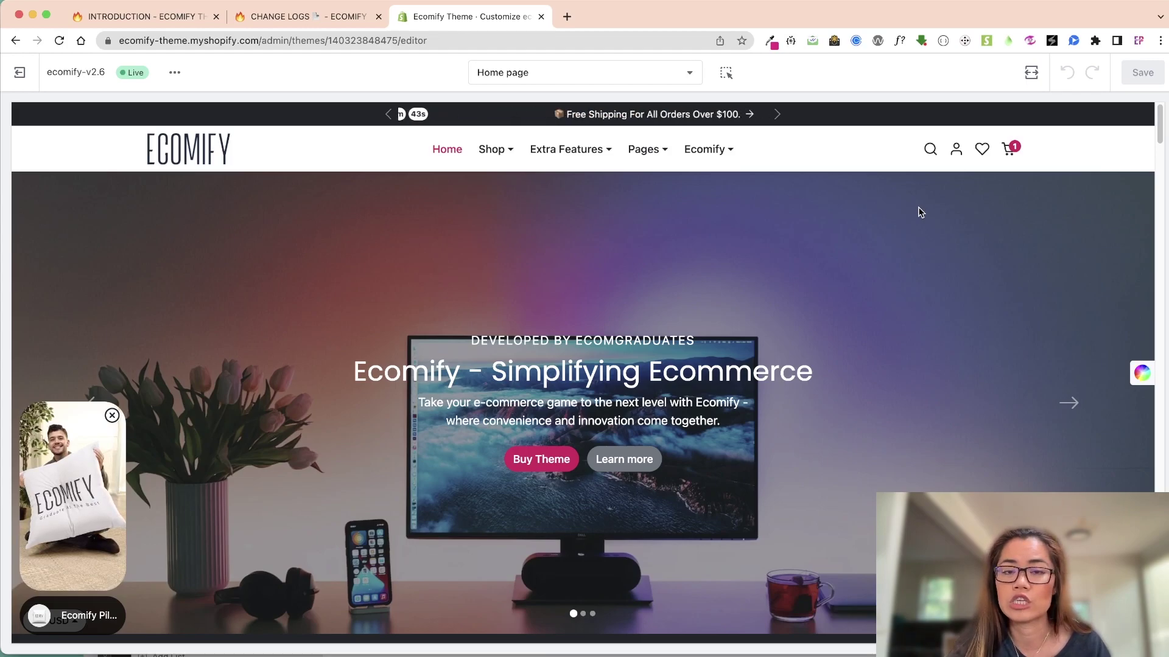
click(1031, 72)
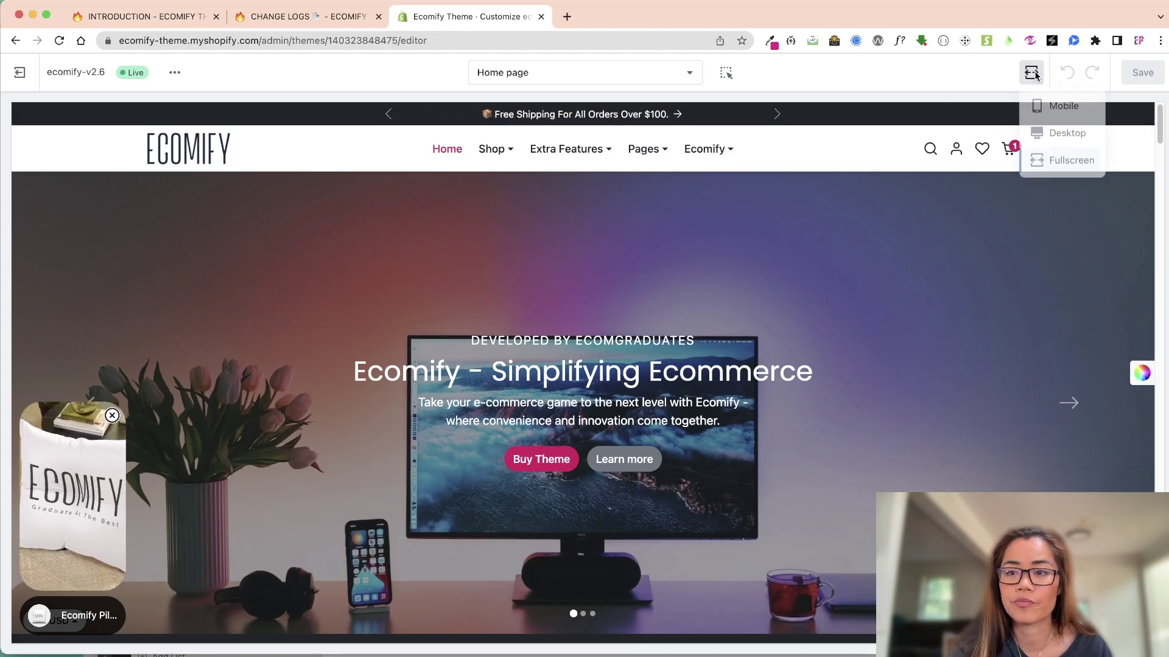
click(1045, 132)
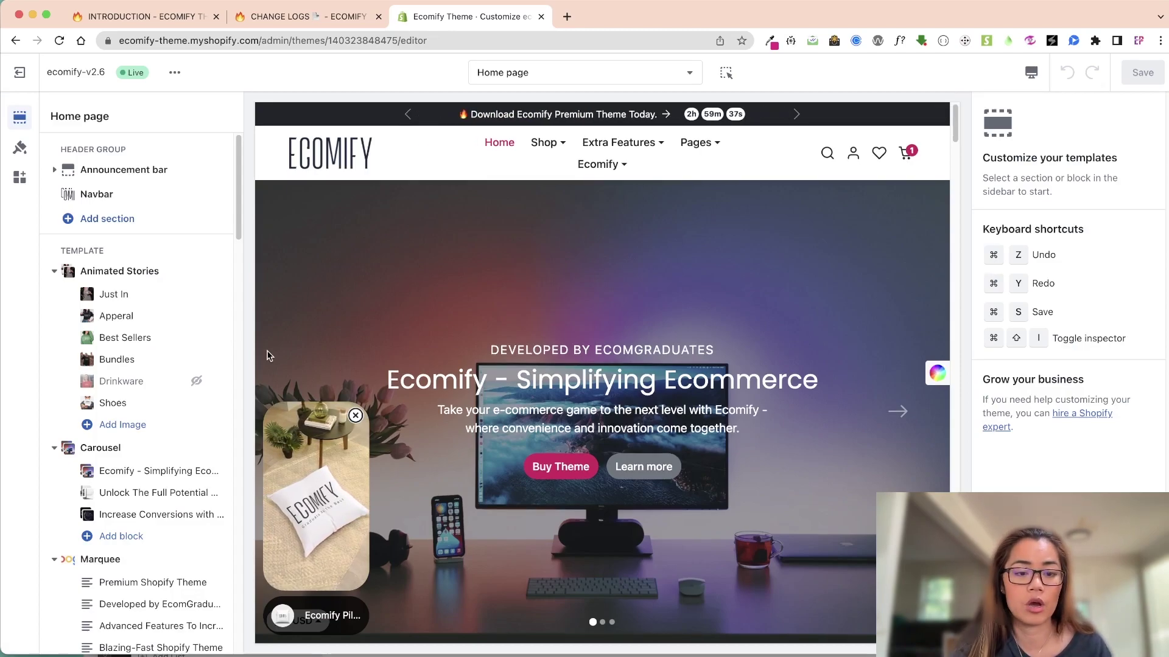
Check the Footer section settings and the sticky video pop-up, then go to Theme settings.
scroll(495, 323, down, 10)
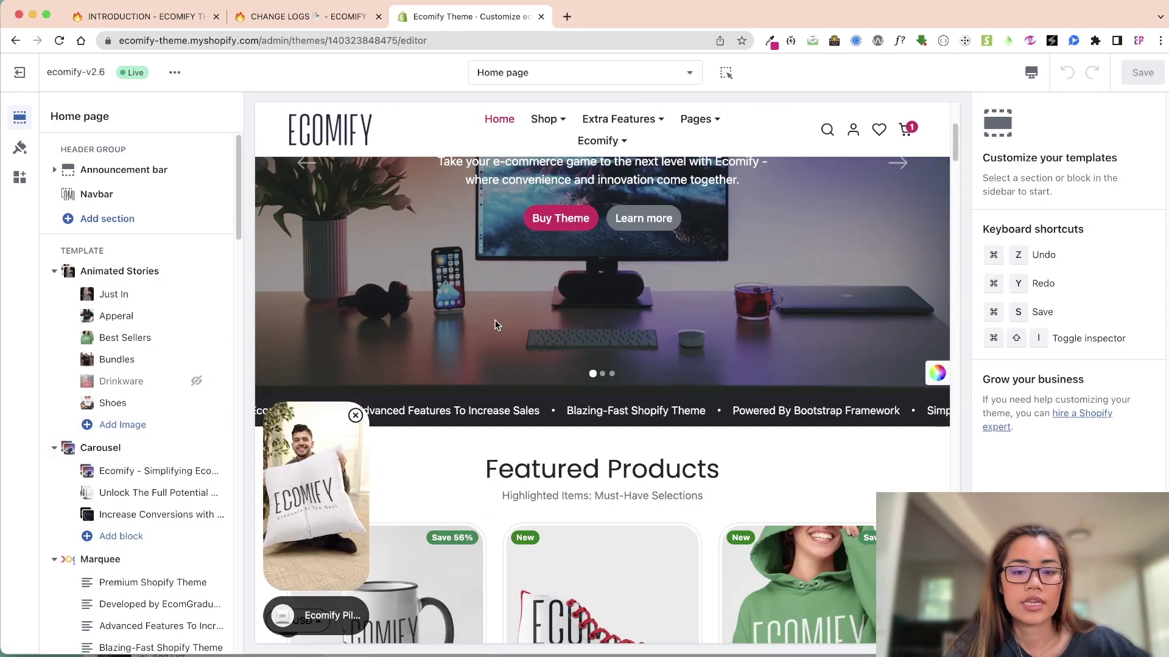
scroll(532, 375, down, 15)
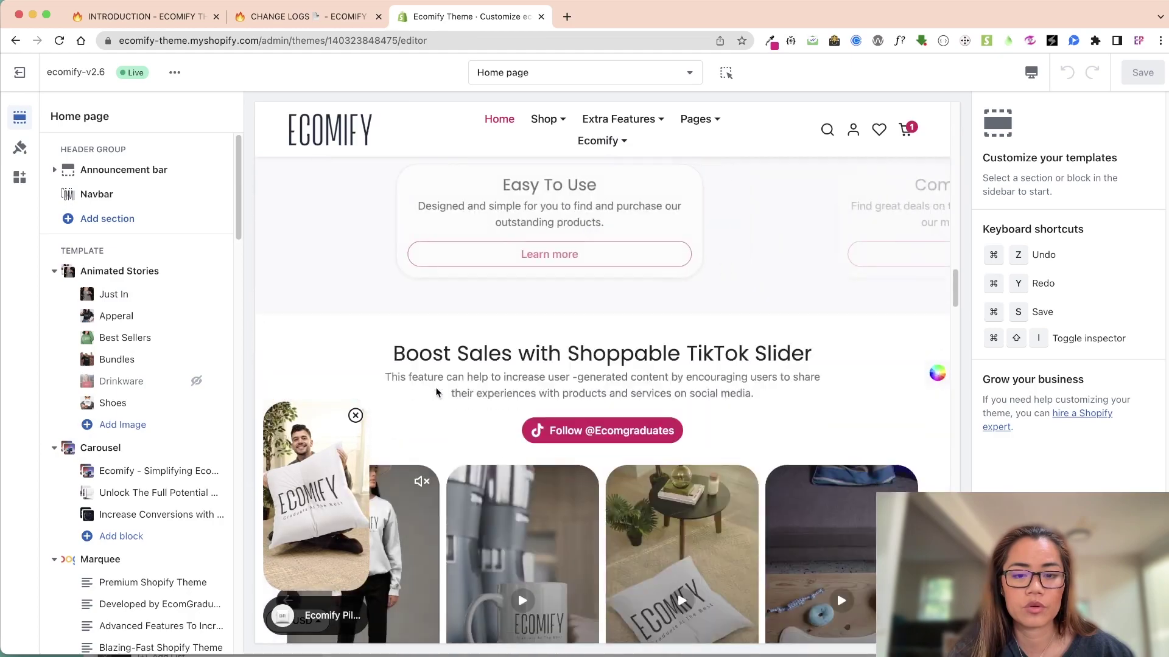
scroll(496, 396, down, 5)
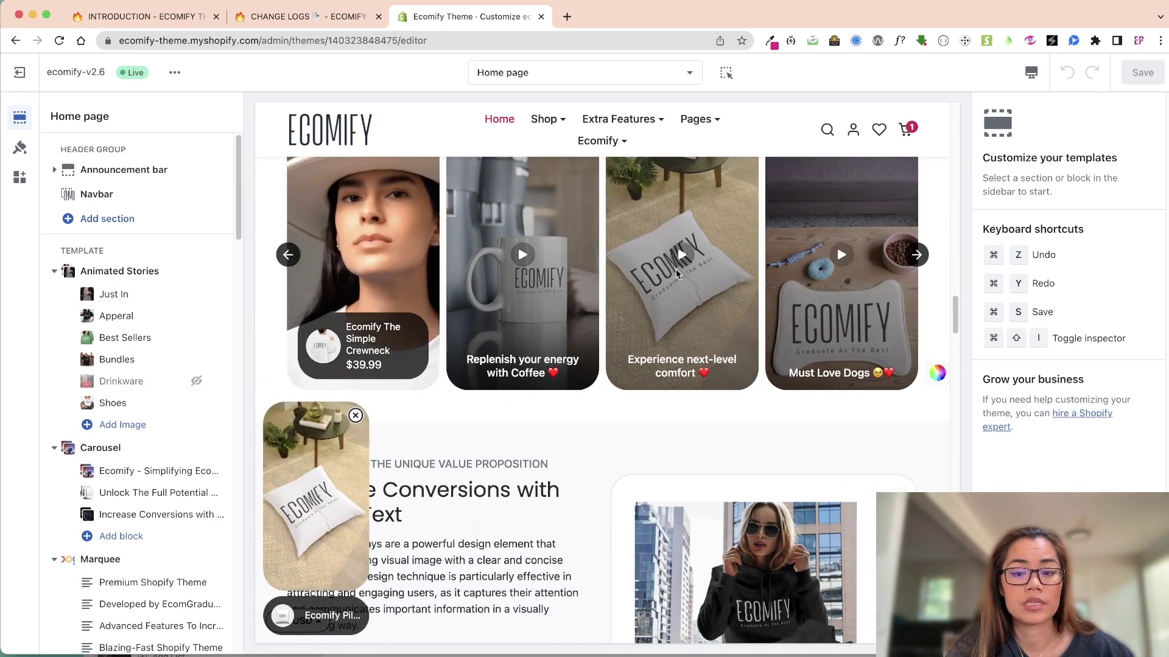
scroll(571, 374, down, 2)
scroll(548, 396, down, 10)
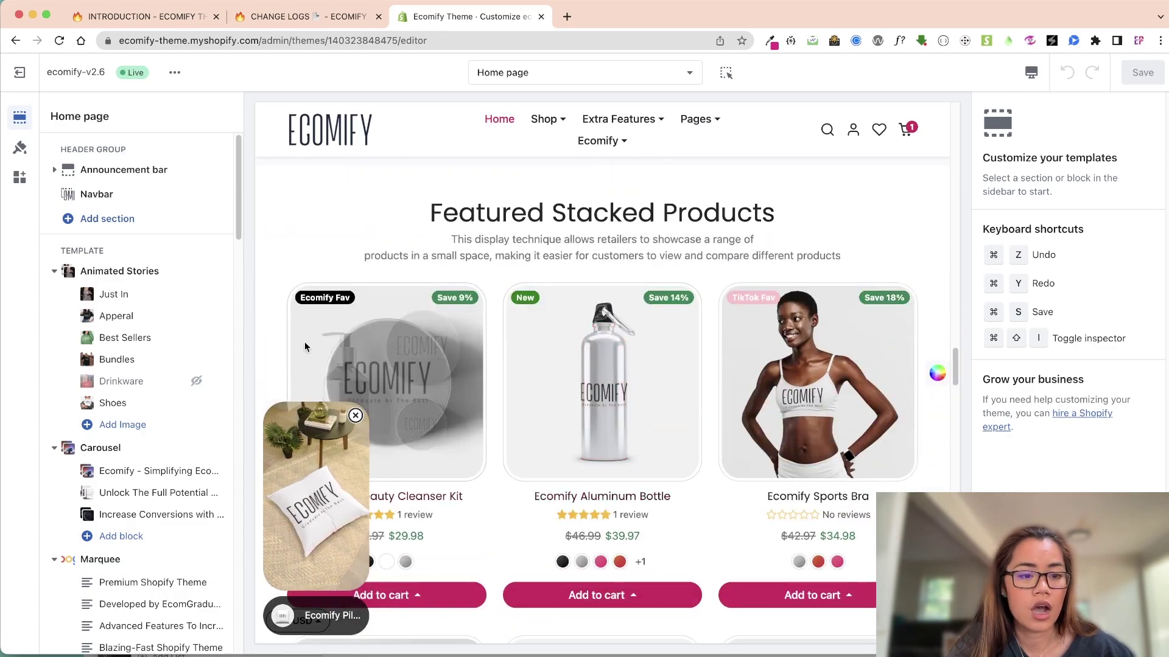
scroll(183, 457, down, 15)
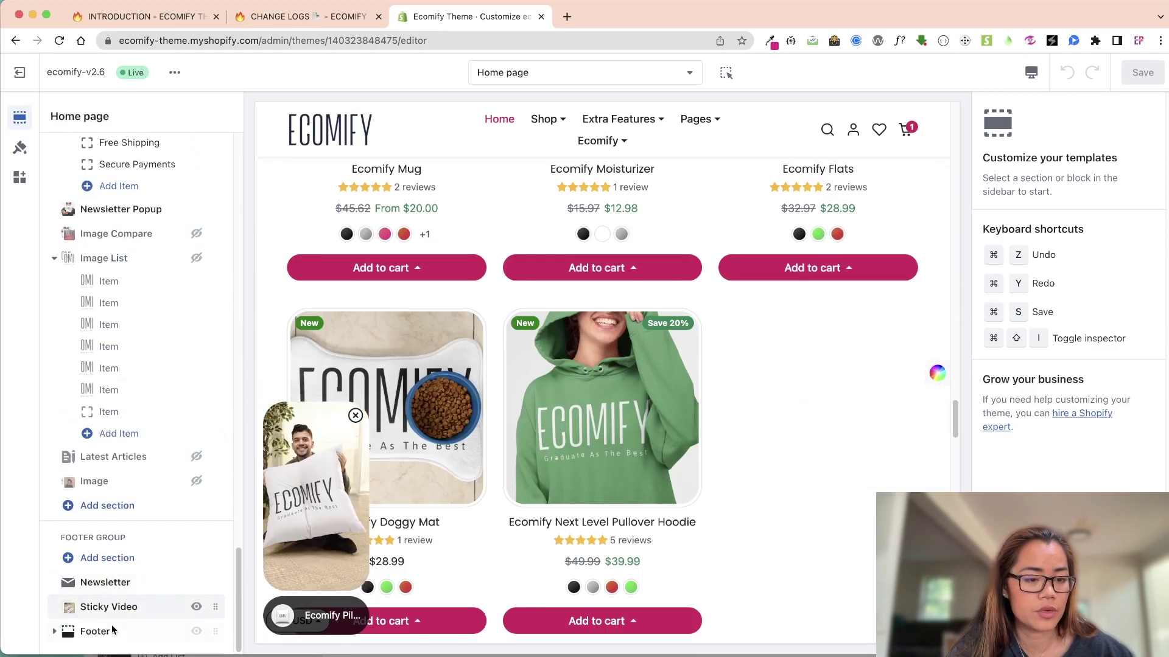
click(113, 627)
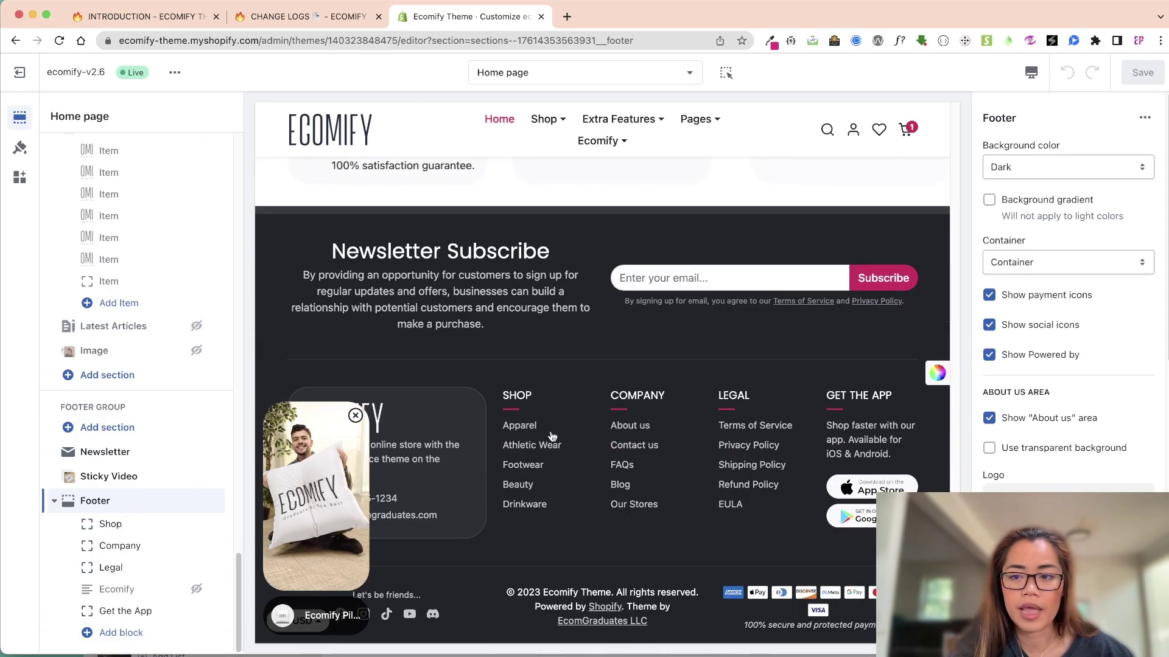
click(398, 392)
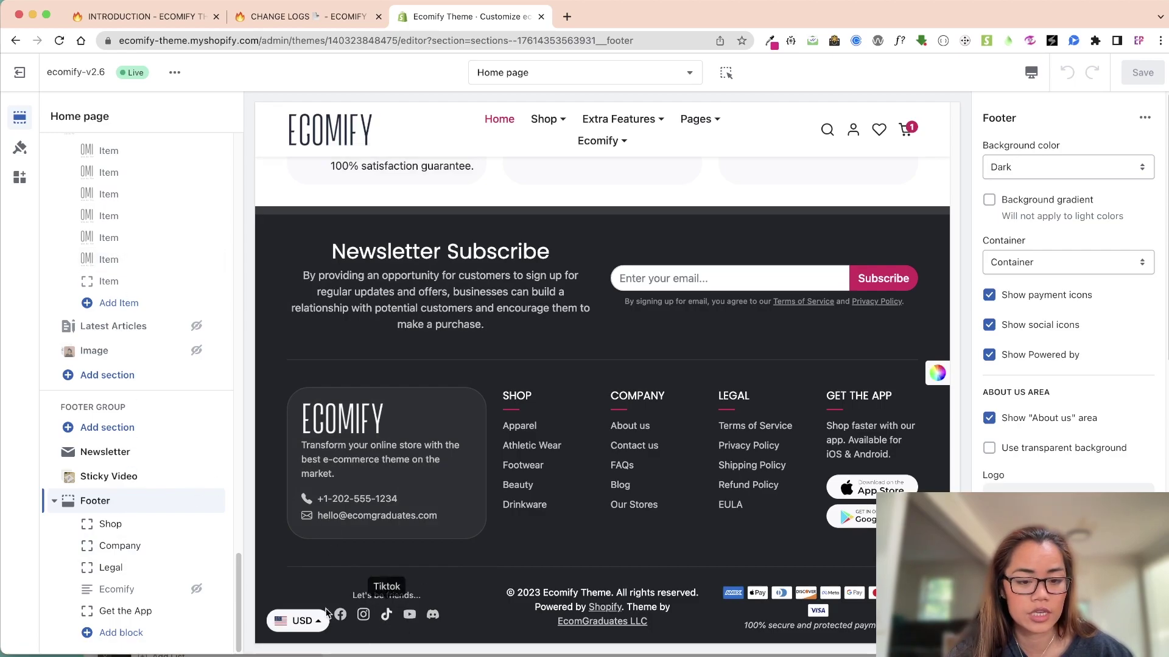
click(20, 150)
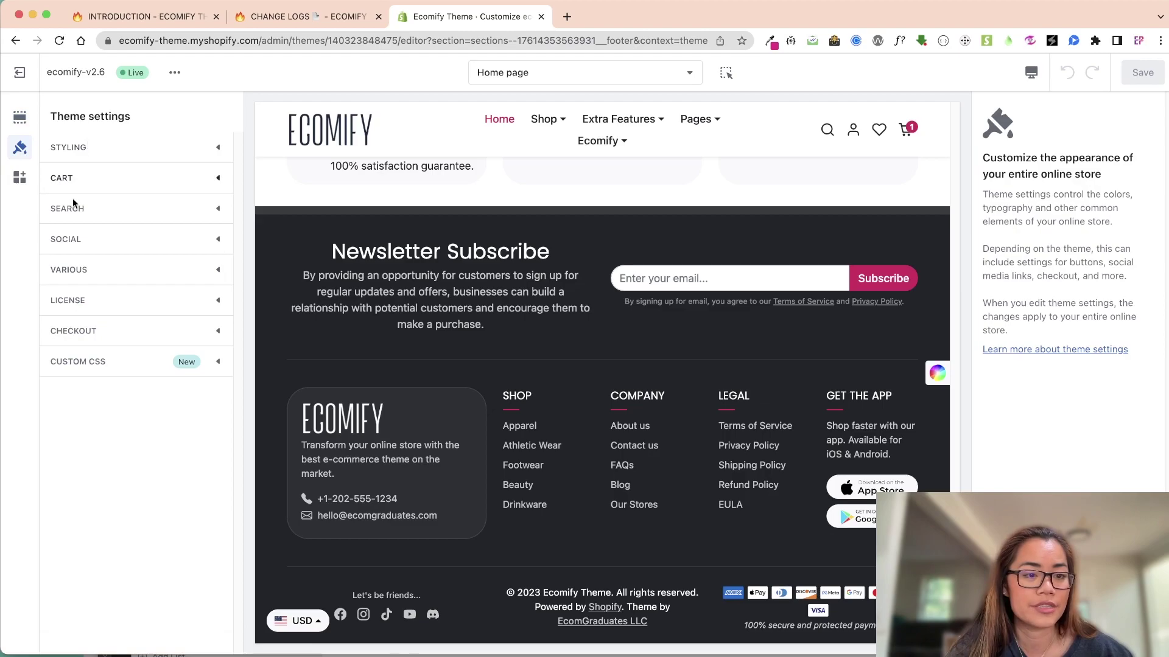
Under Social settings, enter a tel: link with the store's phone number in the Phone field.
click(82, 242)
scroll(136, 426, down, 5)
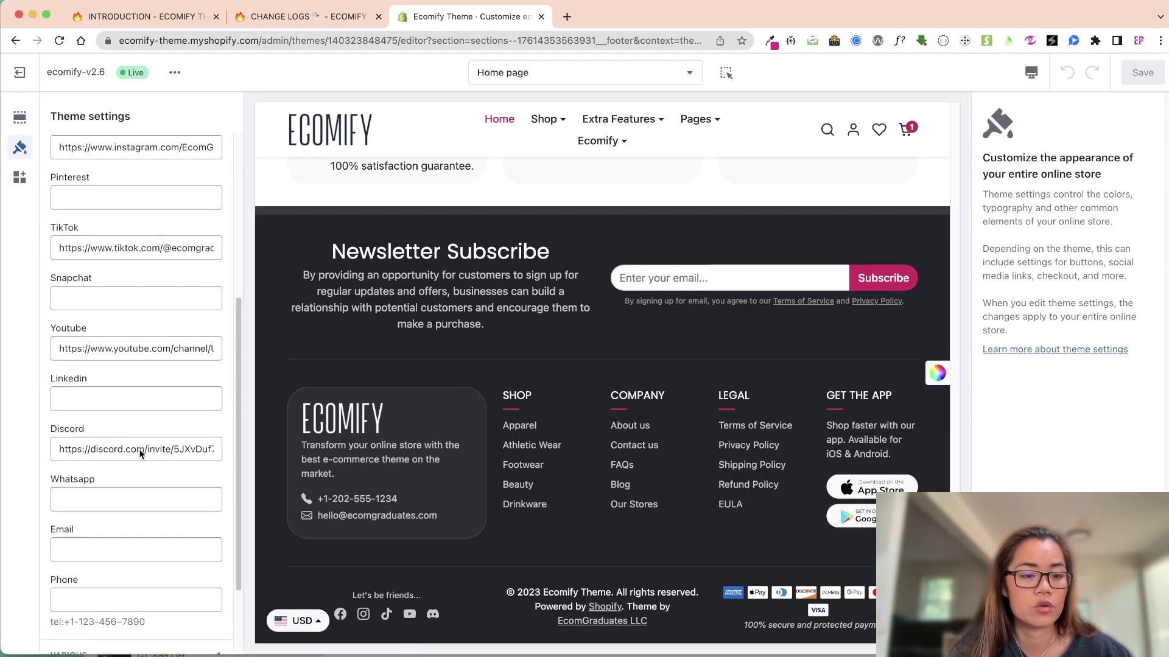
scroll(133, 451, down, 3)
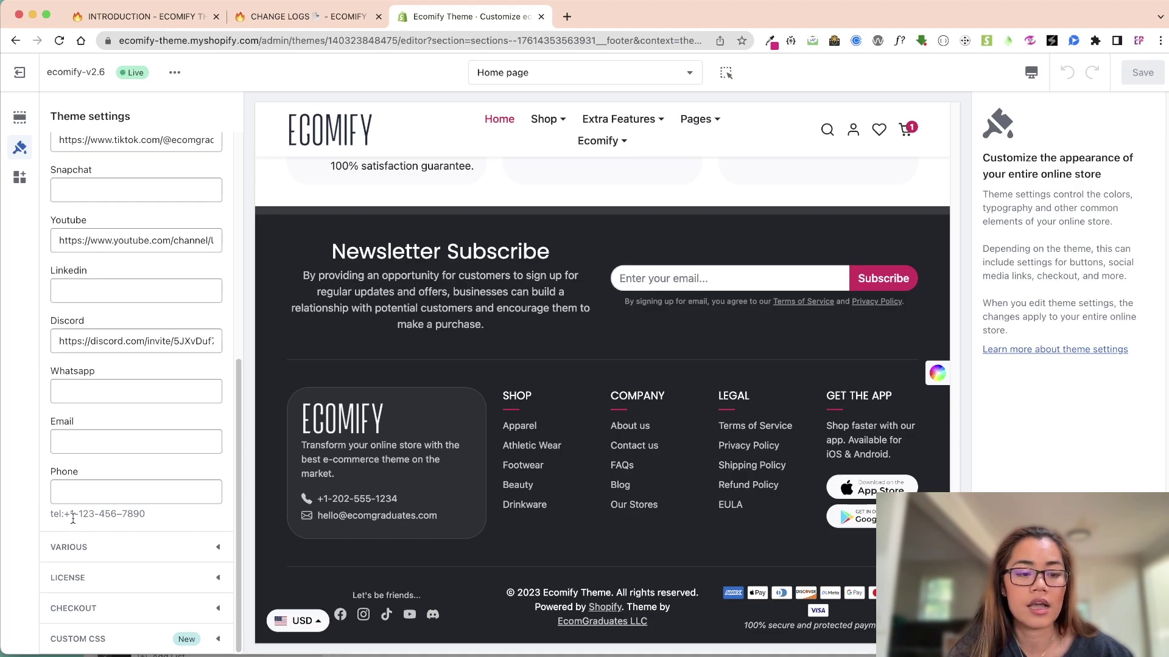
click(133, 493)
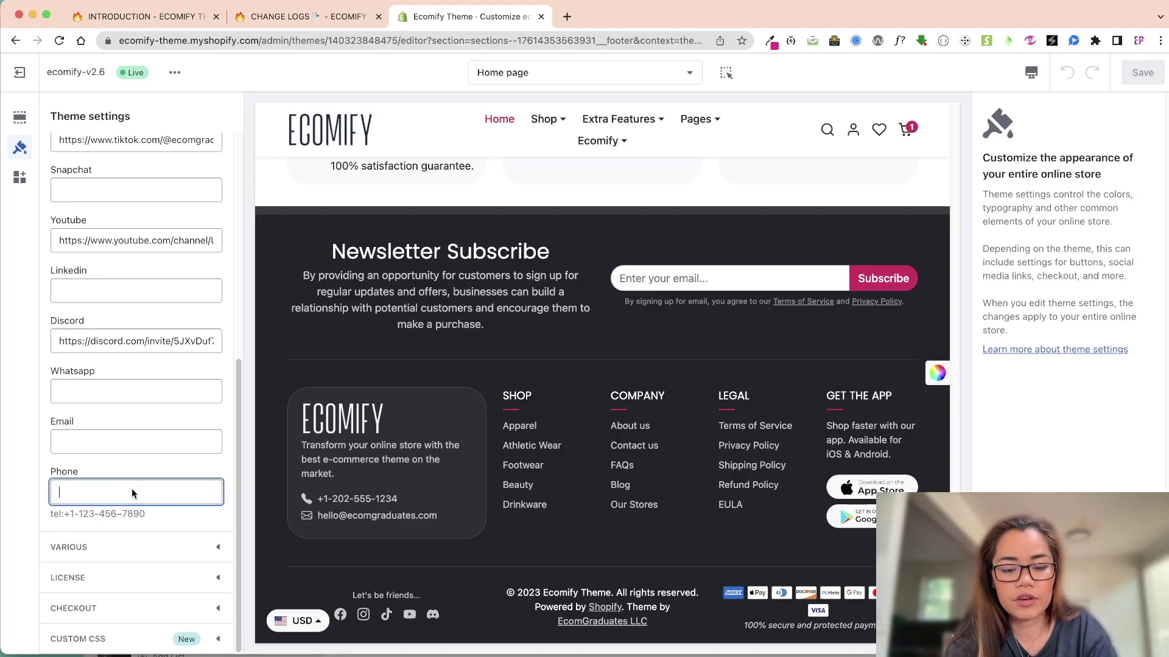
text(tel:)
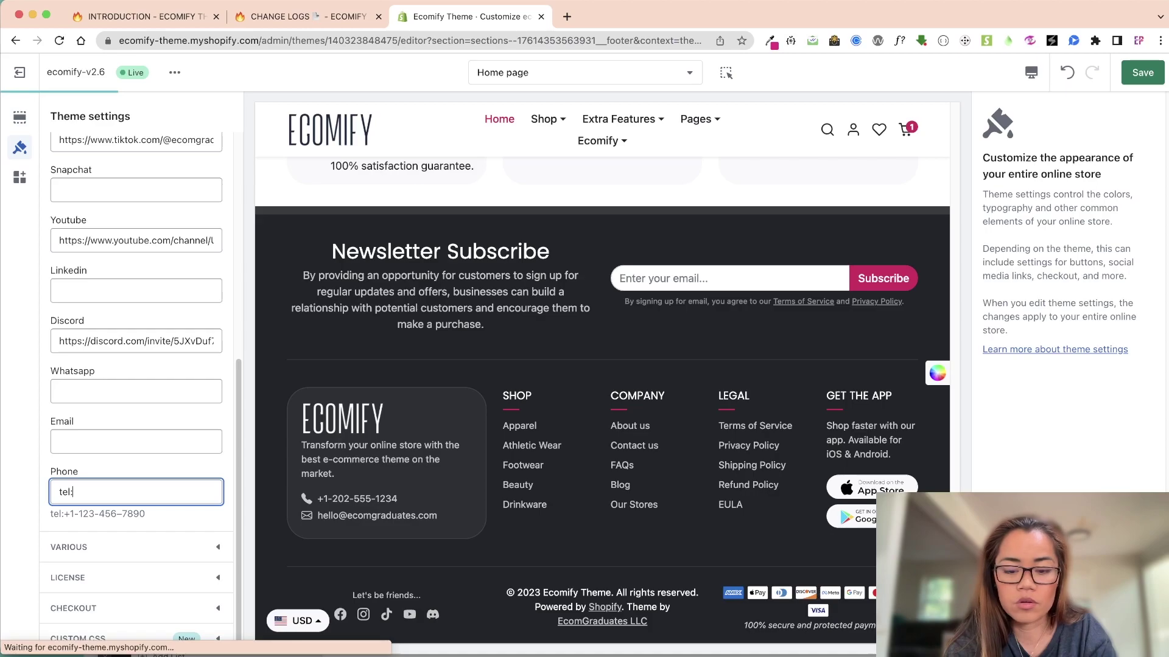
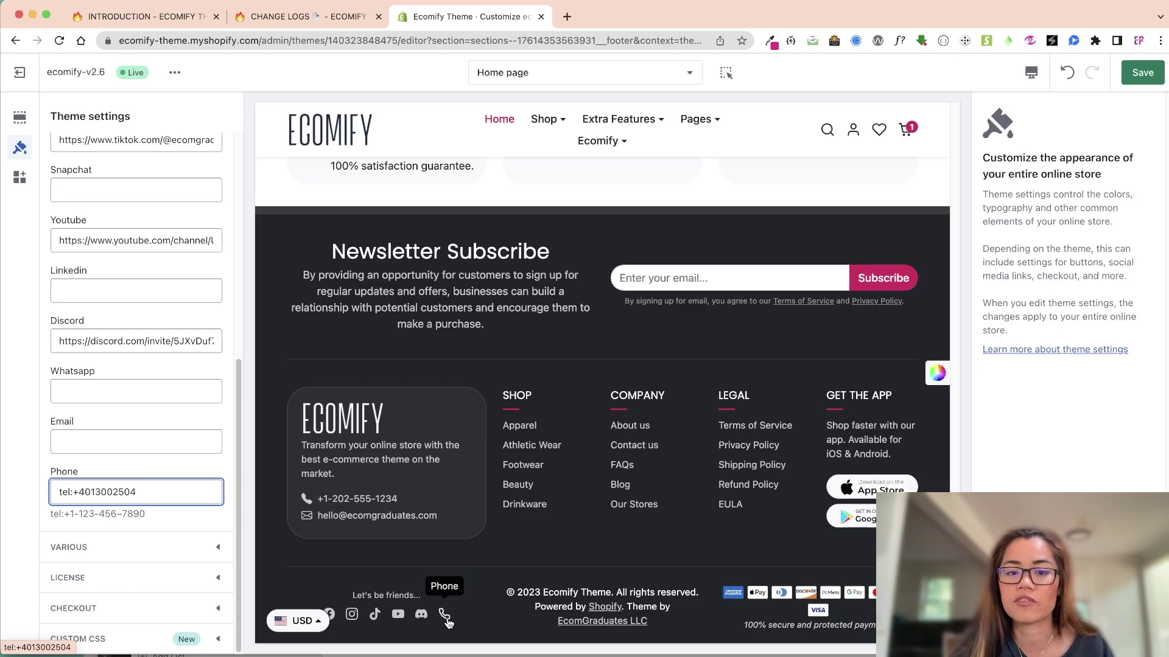
Load the Pullover Hoodie product page in the preview.
scroll(564, 430, up, 10)
scroll(563, 431, up, 10)
scroll(566, 432, down, 15)
scroll(606, 272, up, 4)
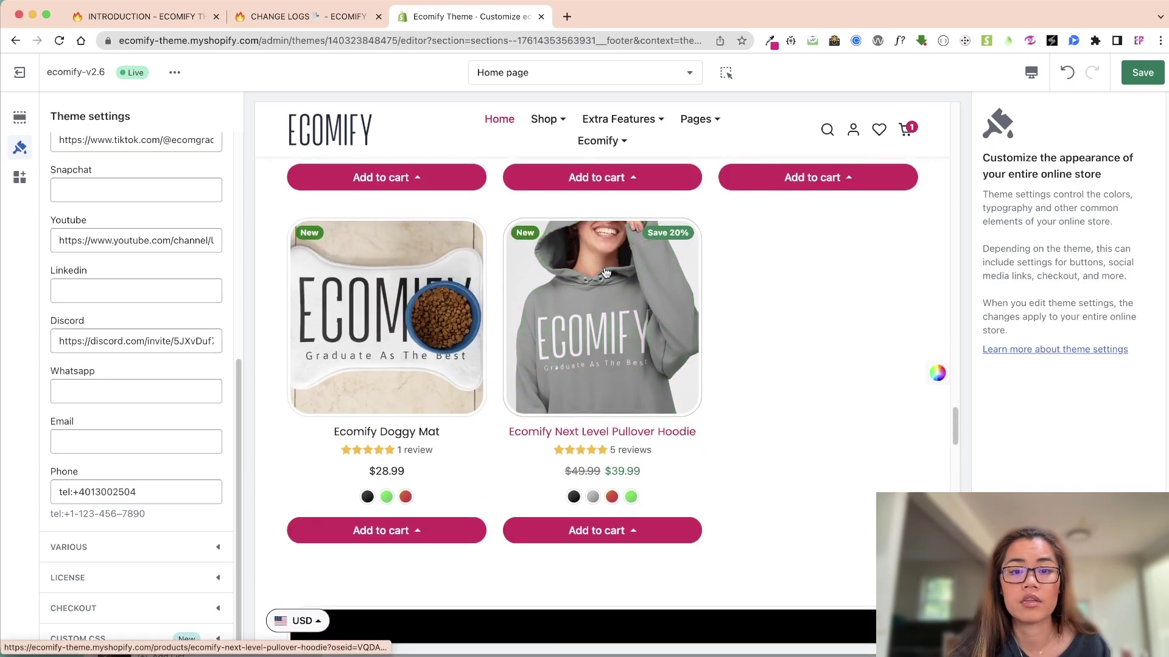
click(605, 272)
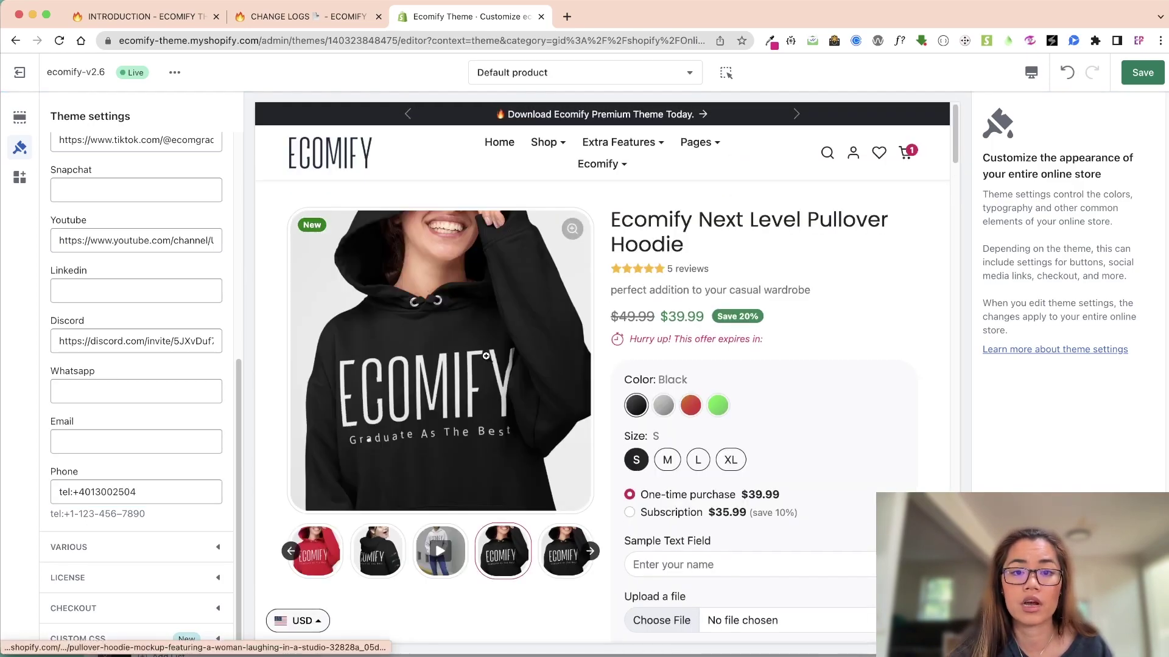
scroll(481, 354, down, 10)
scroll(449, 437, down, 15)
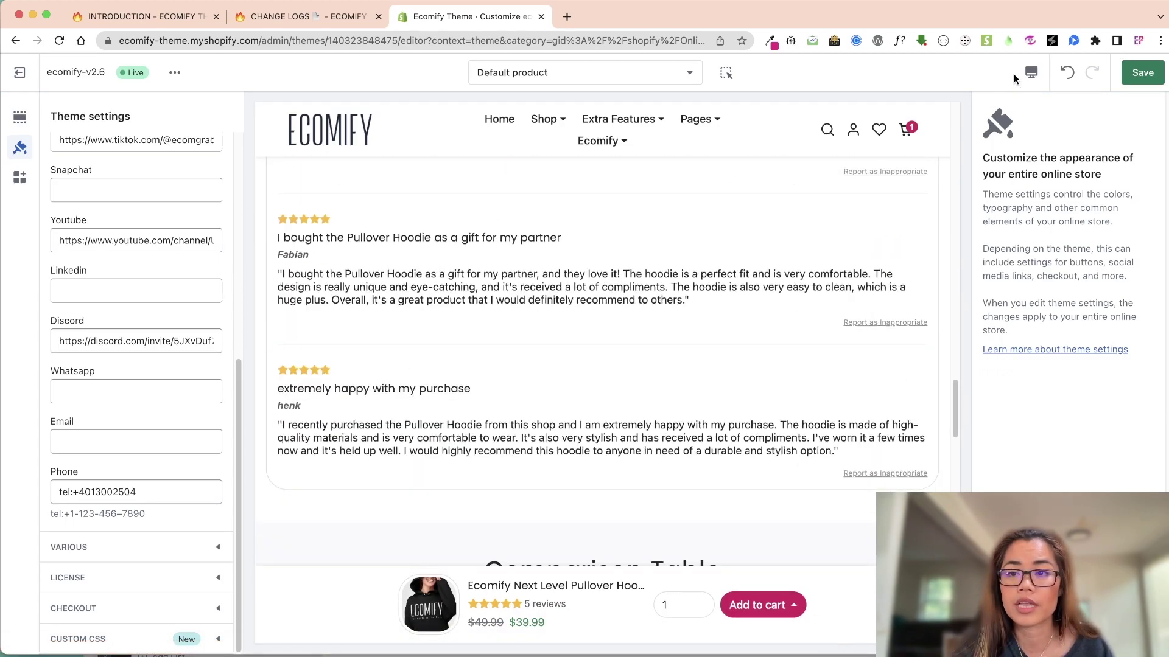
click(1031, 73)
click(1062, 157)
scroll(707, 295, down, 5)
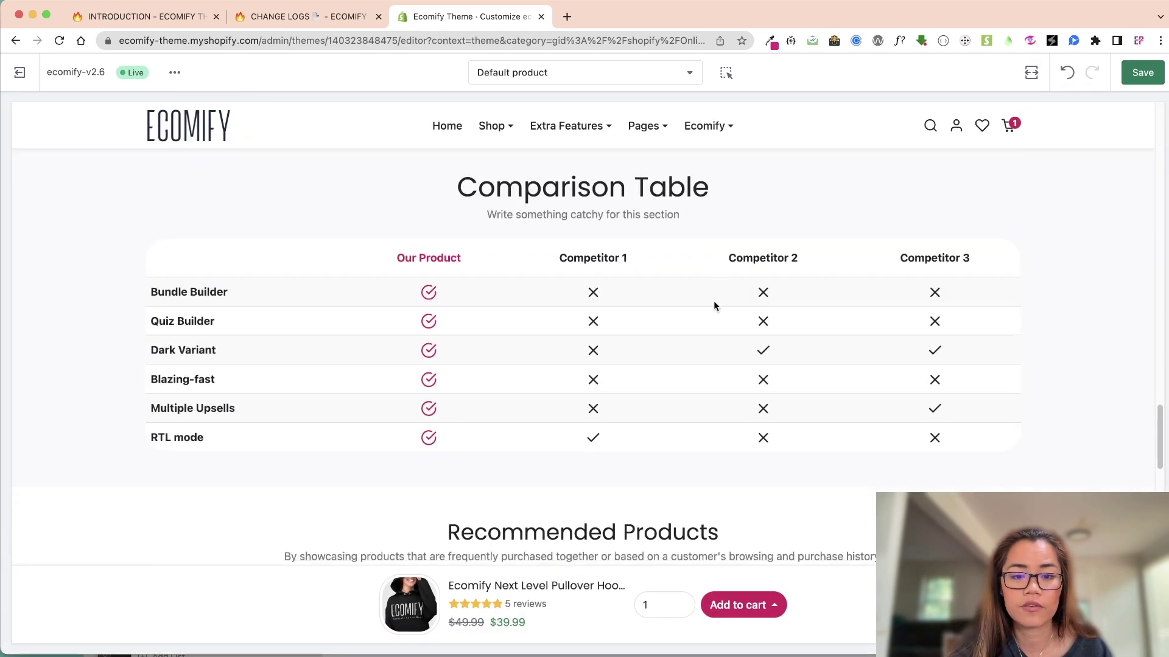
scroll(611, 354, up, 1)
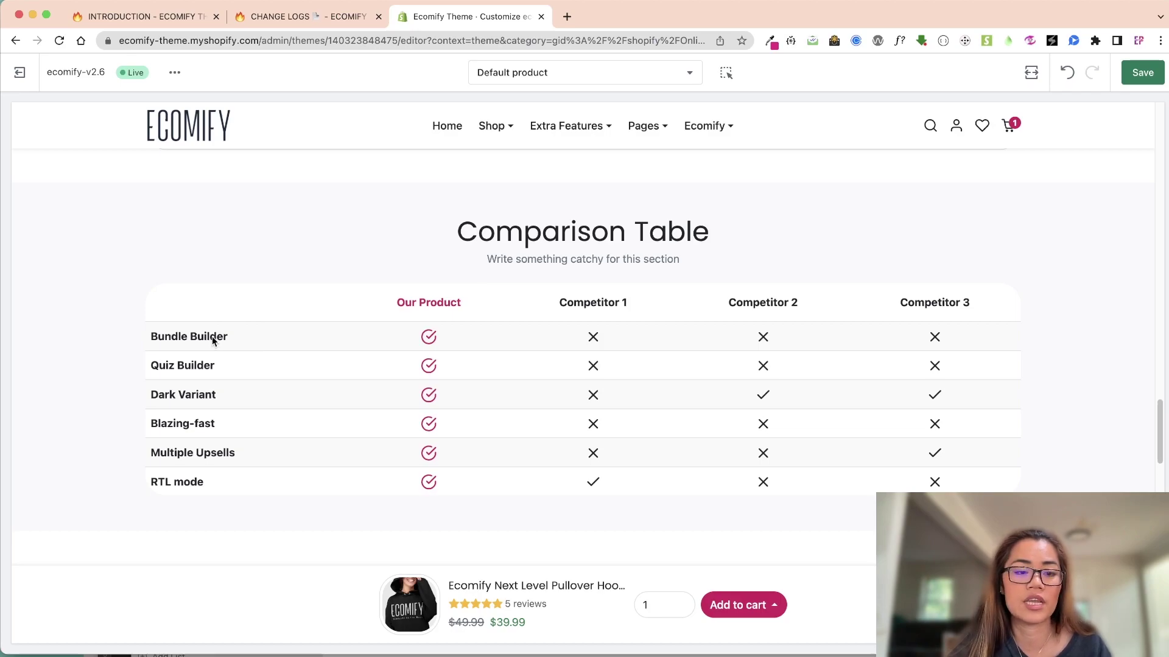
drag(232, 337, 130, 339)
click(193, 339)
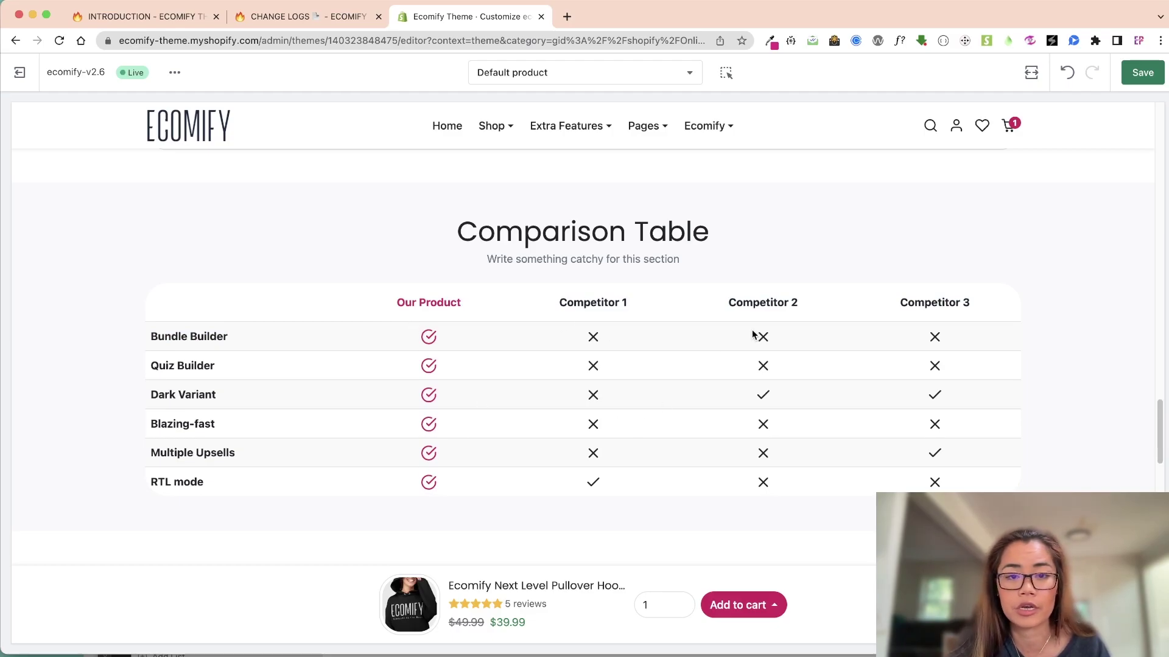
scroll(406, 309, down, 5)
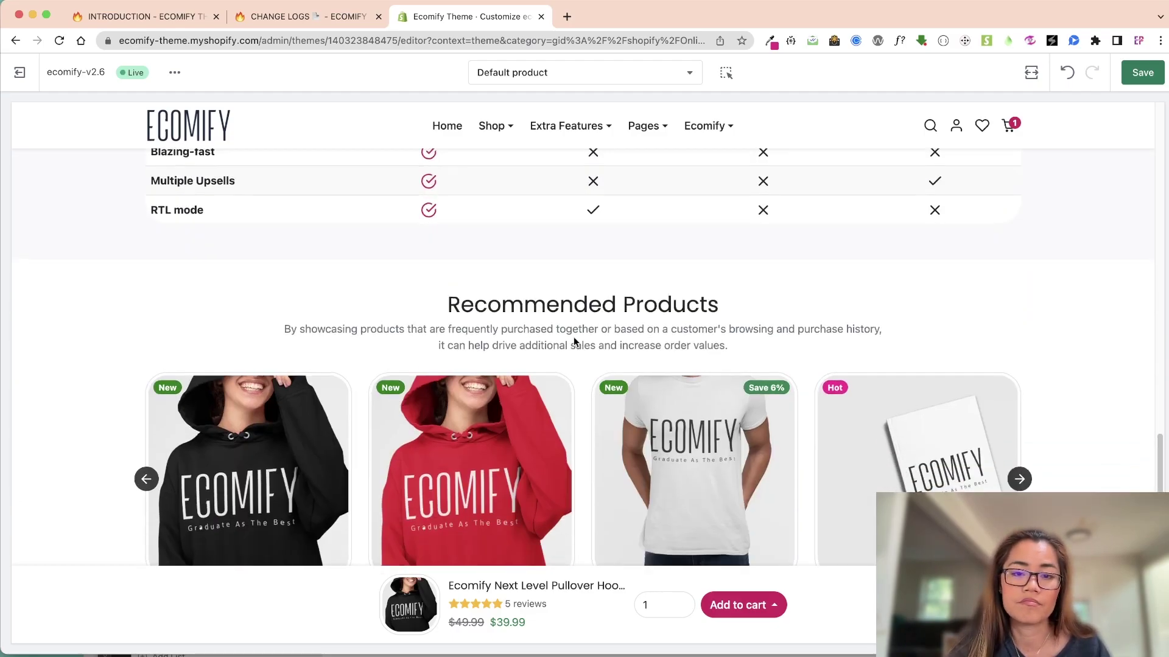
scroll(577, 341, up, 5)
click(1032, 73)
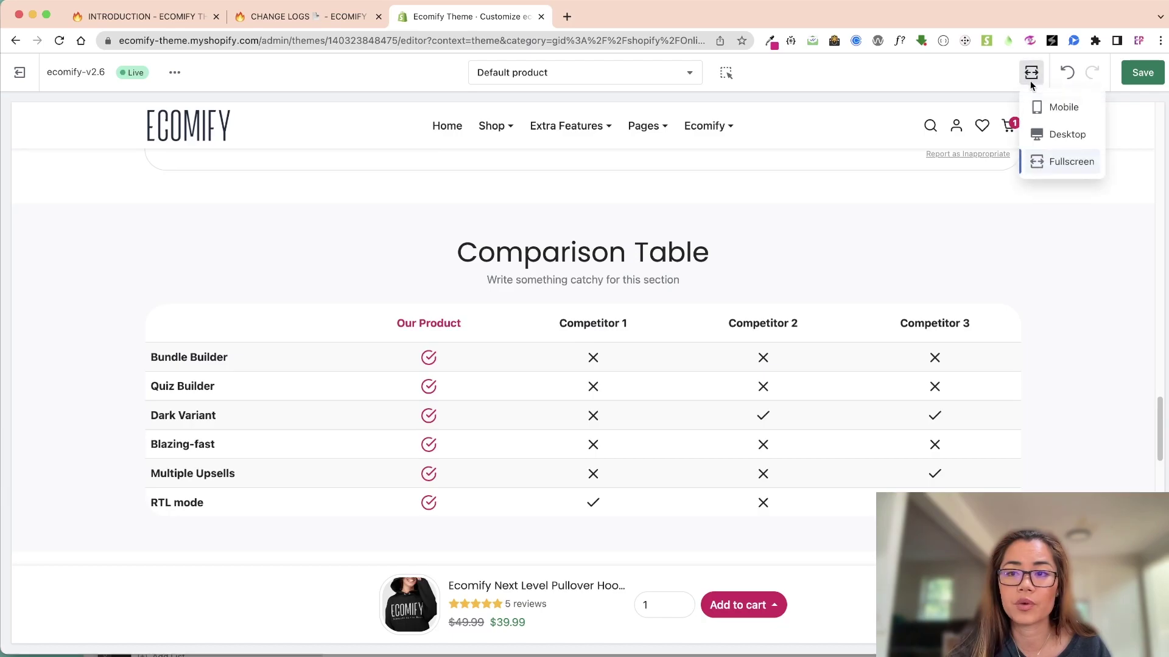
click(1050, 130)
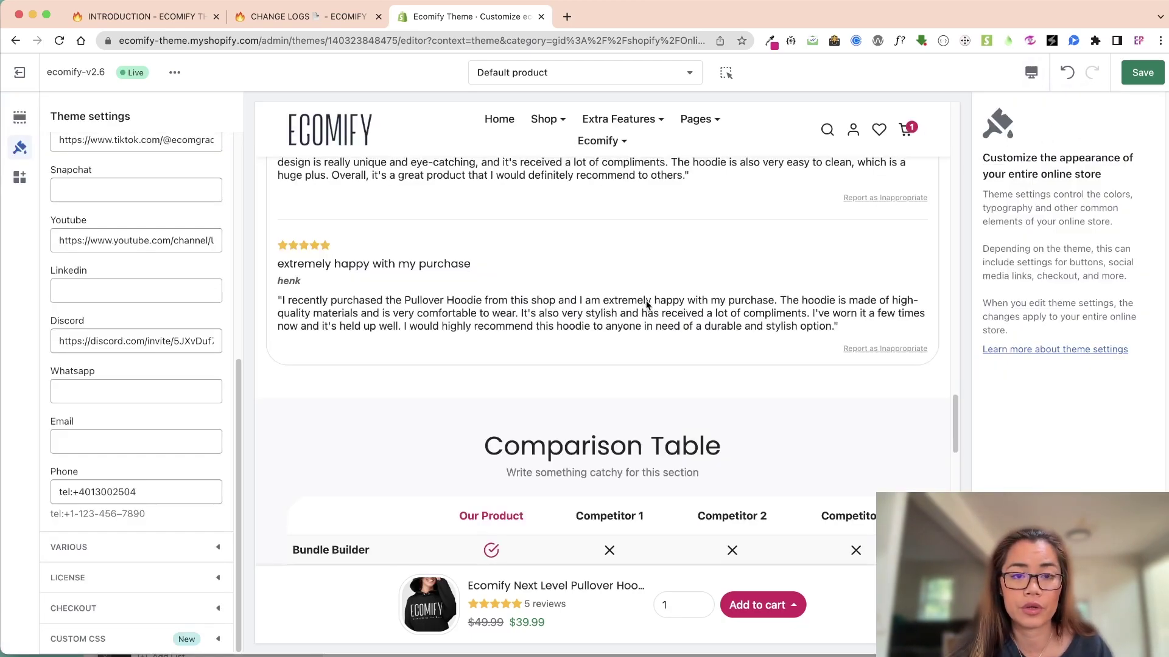
click(338, 18)
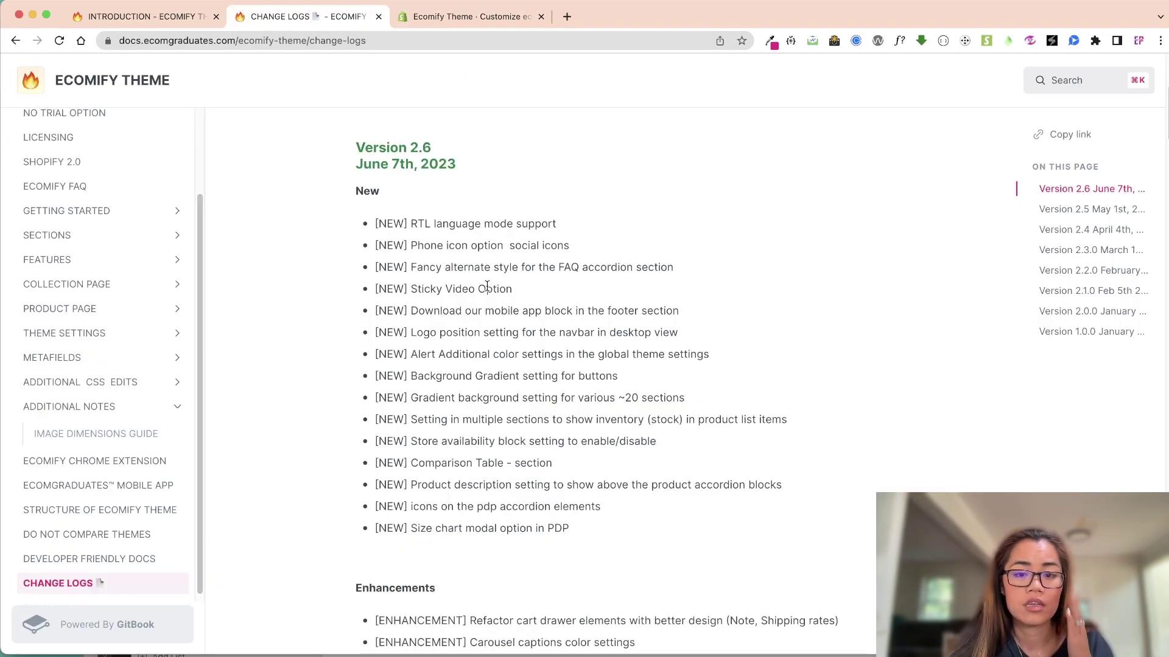
Back in the theme editor, load Pages > FAQs in the storefront preview.
click(495, 18)
mouse_move(700, 120)
click(695, 213)
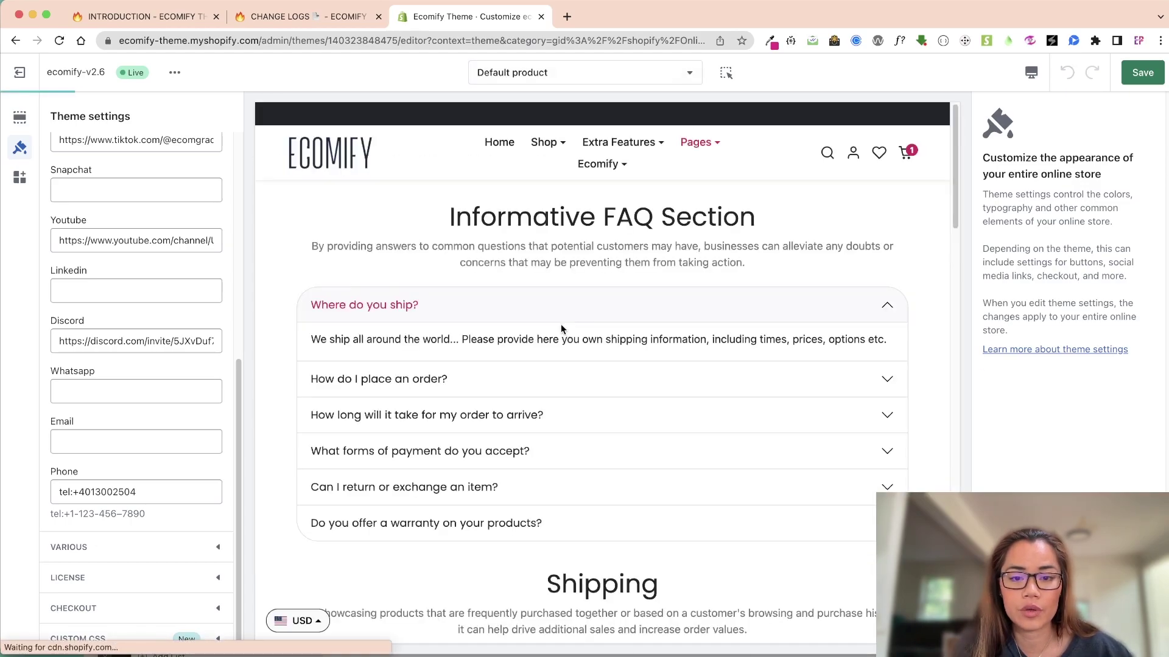
Set the F.A.Q section's image to gift-ard from the image library.
click(20, 117)
click(136, 334)
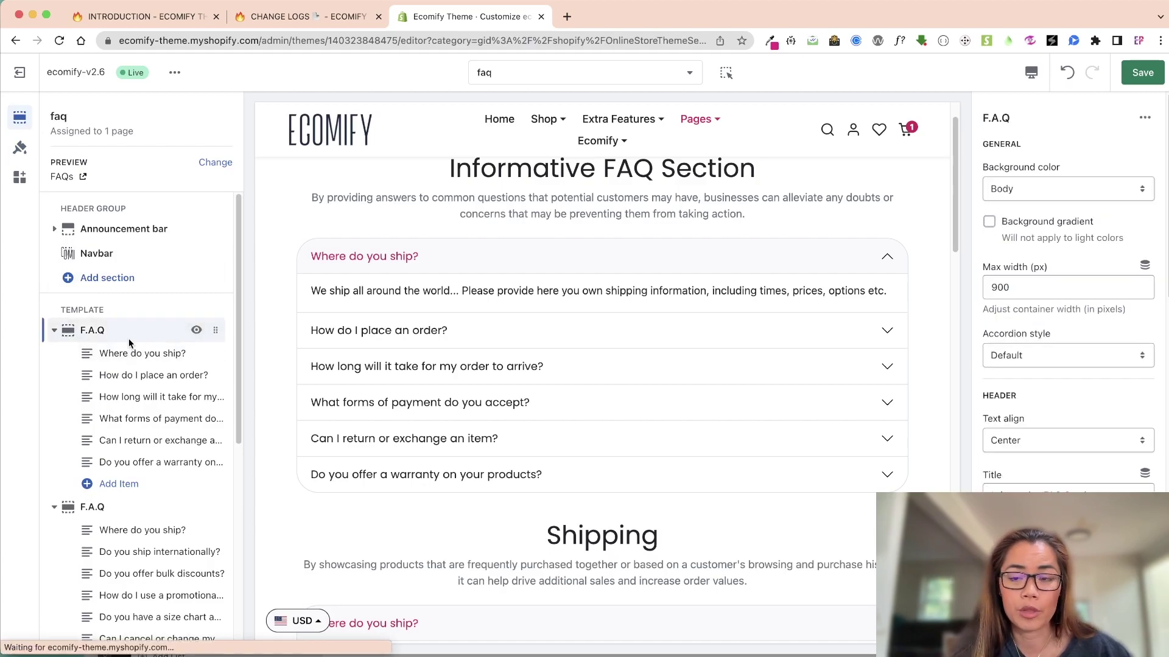
scroll(1022, 249, down, 10)
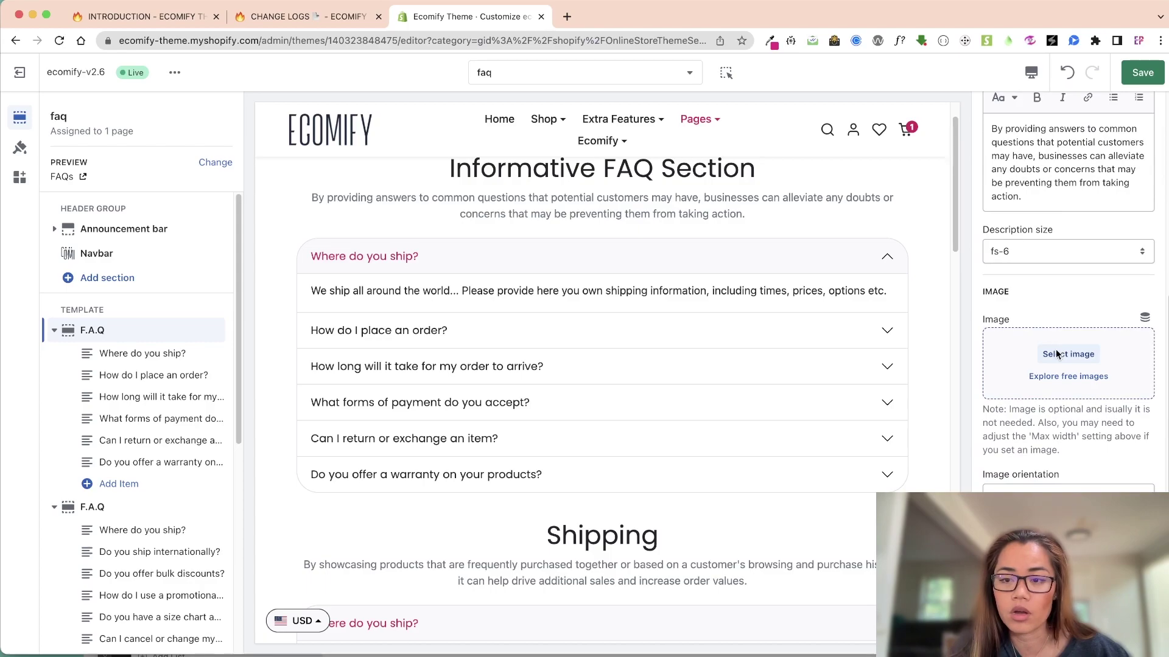
click(1057, 355)
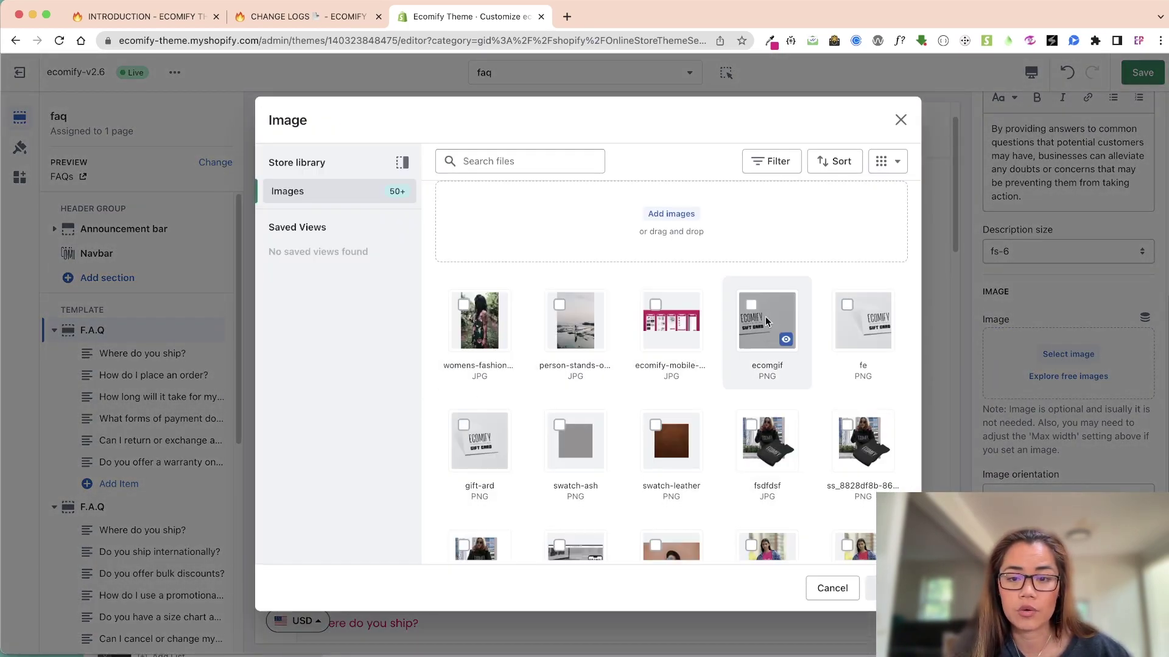
click(489, 316)
click(475, 444)
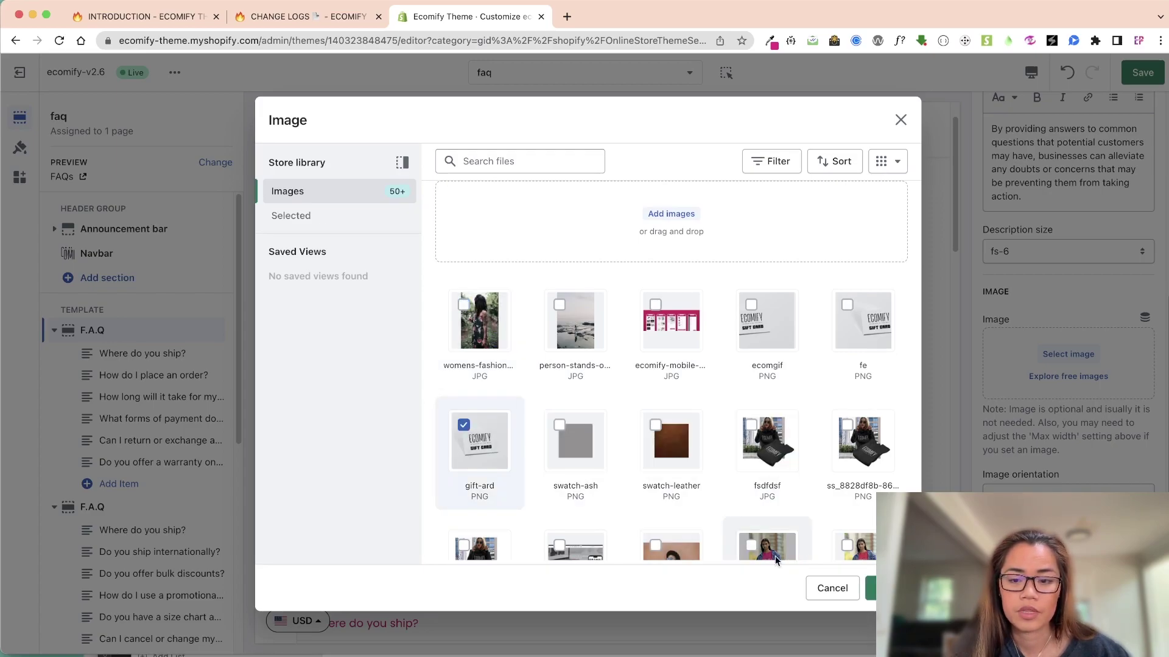
click(872, 588)
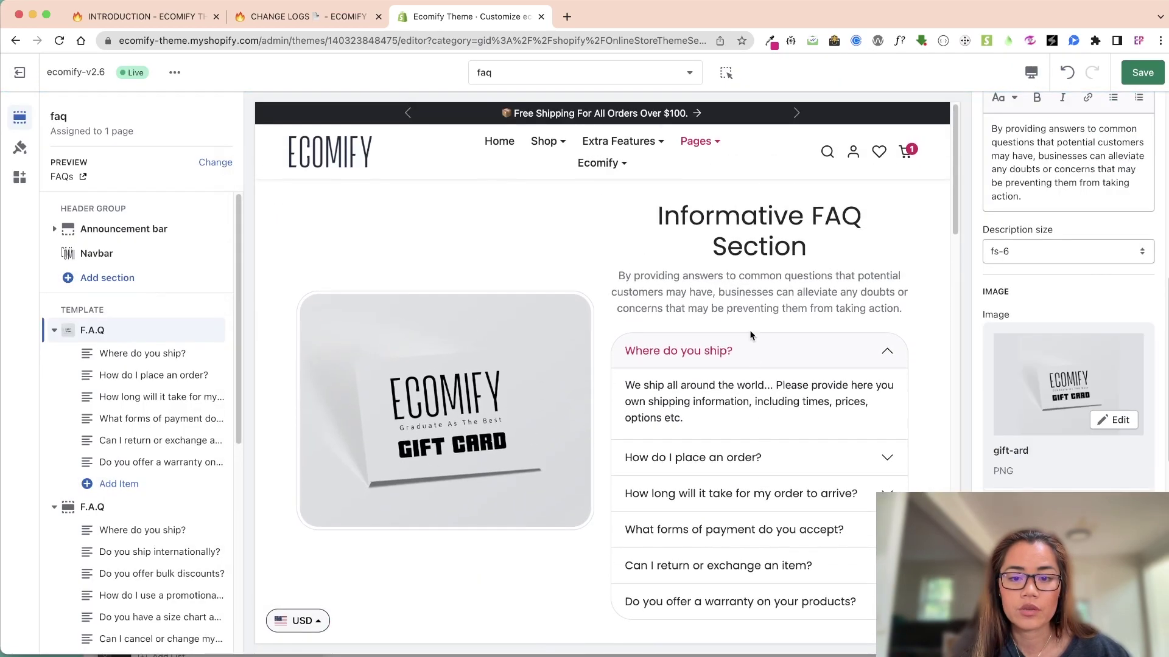
View the FAQ page fullscreen, expanding several questions, then return the preview to desktop.
click(1031, 72)
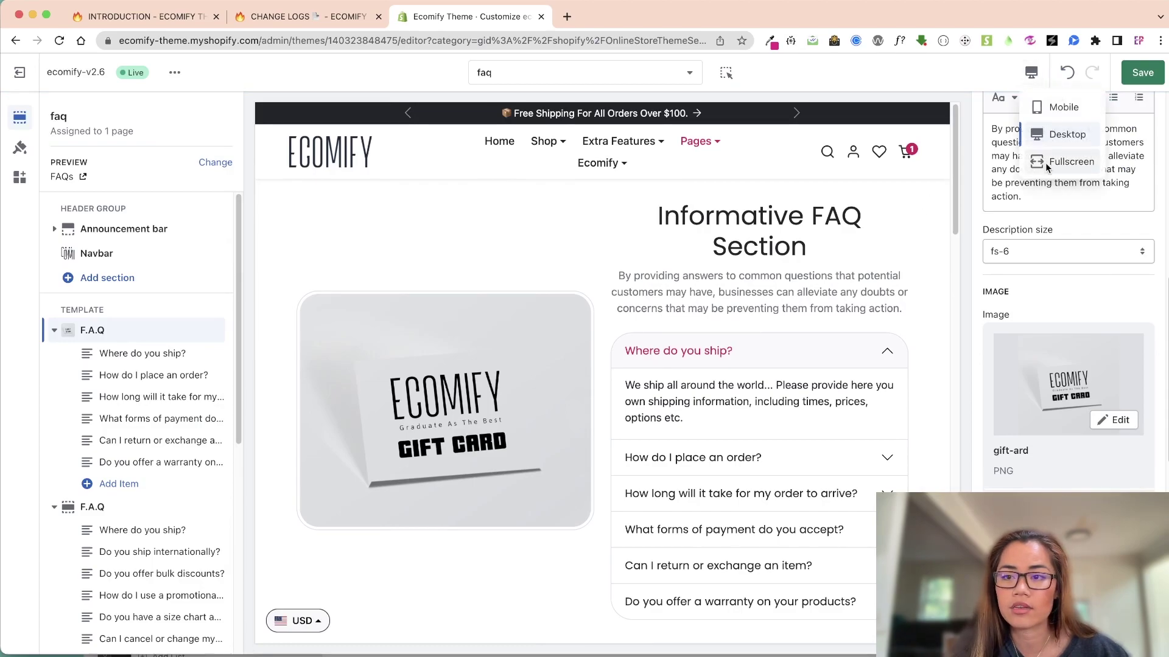
click(1043, 161)
scroll(739, 443, down, 1)
click(739, 443)
click(744, 296)
click(713, 512)
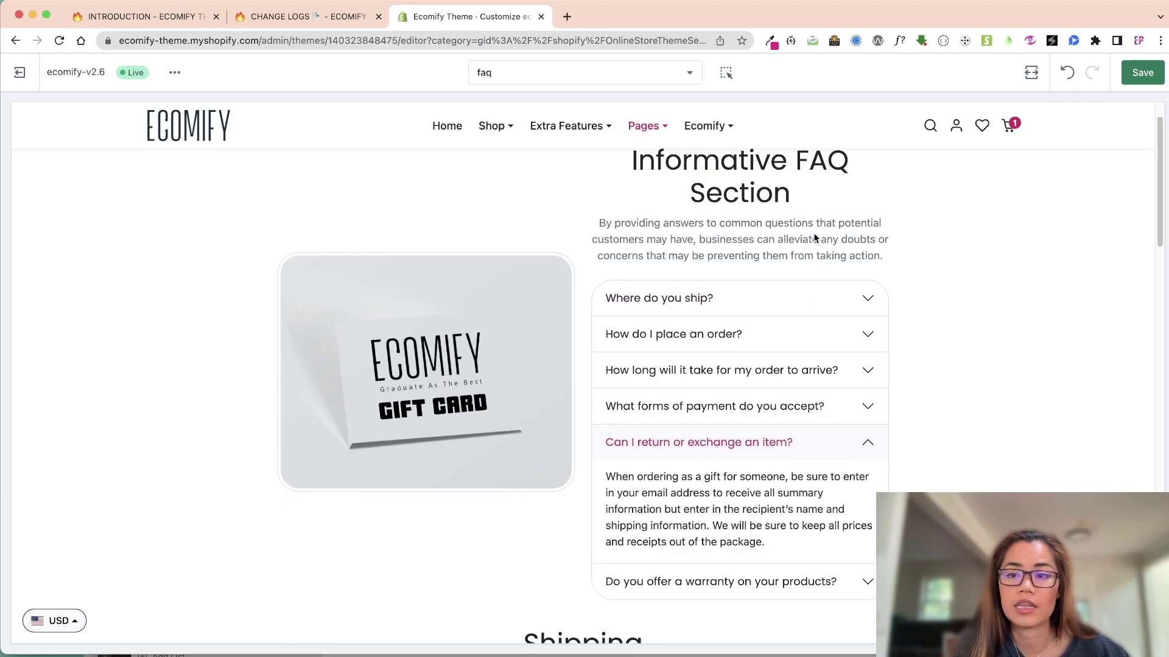
click(1033, 73)
click(1055, 129)
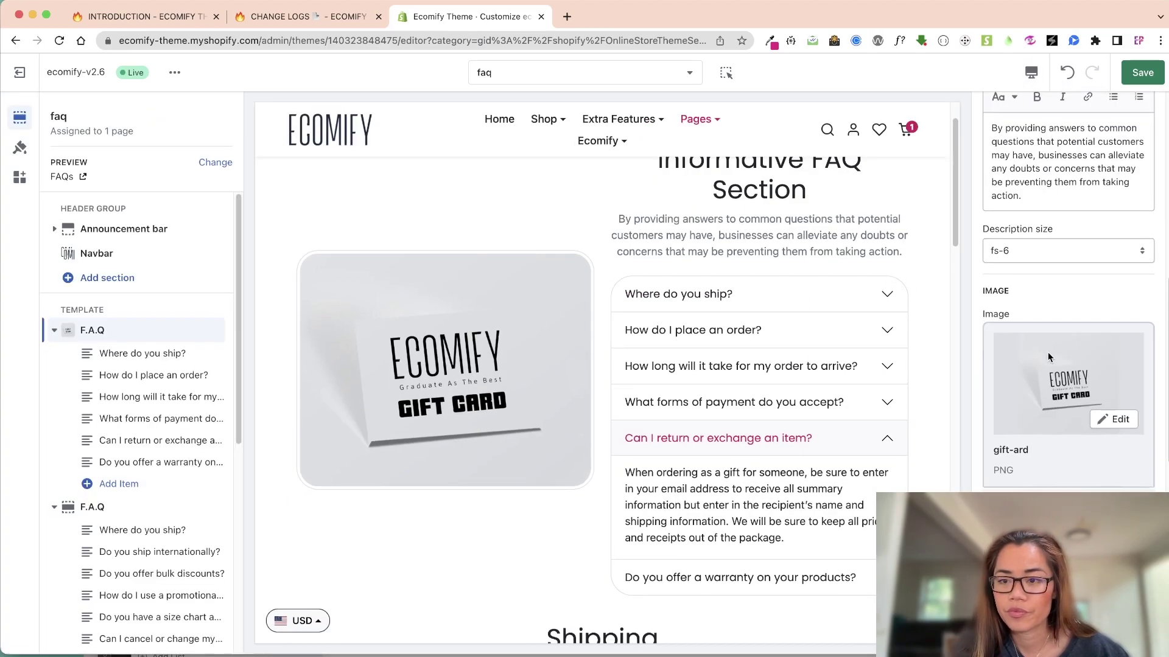
scroll(1062, 451, down, 5)
scroll(1059, 447, up, 10)
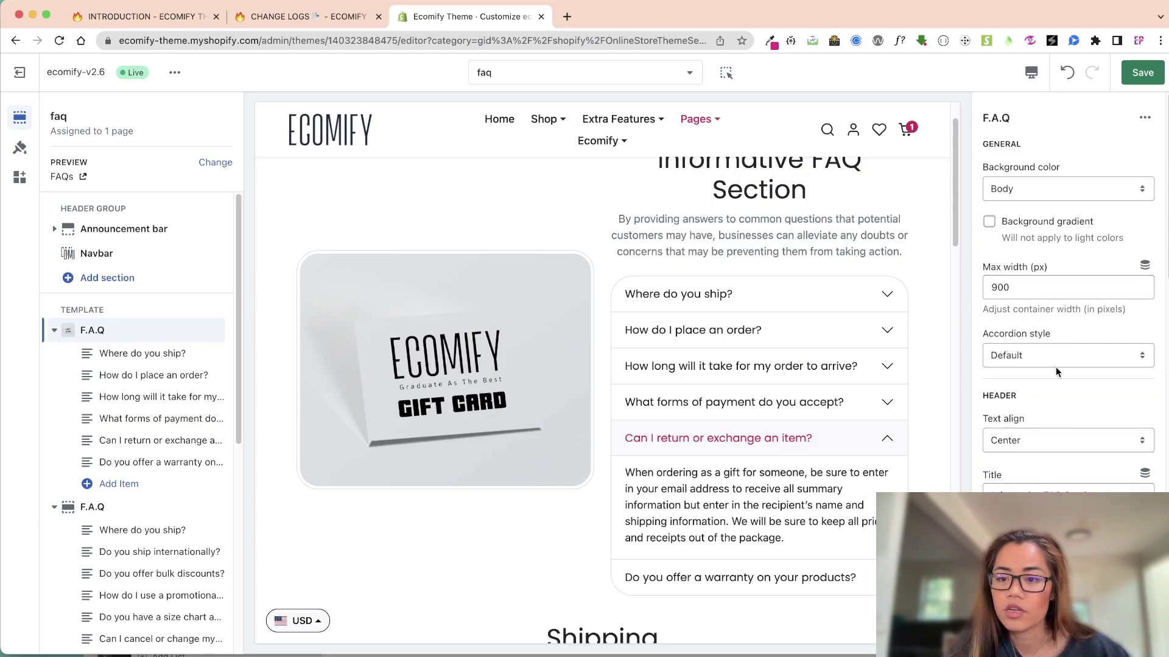
Try the Flush (borderless) accordion style, then set the F.A.Q accordion style to Fancy.
click(1016, 356)
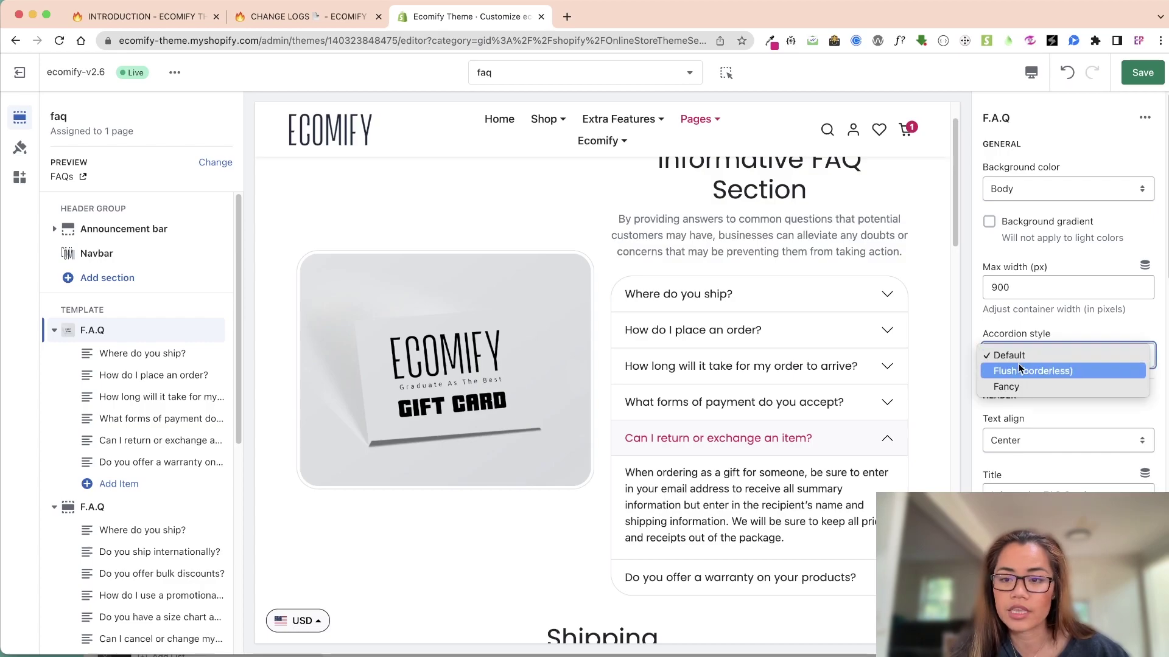
click(1018, 364)
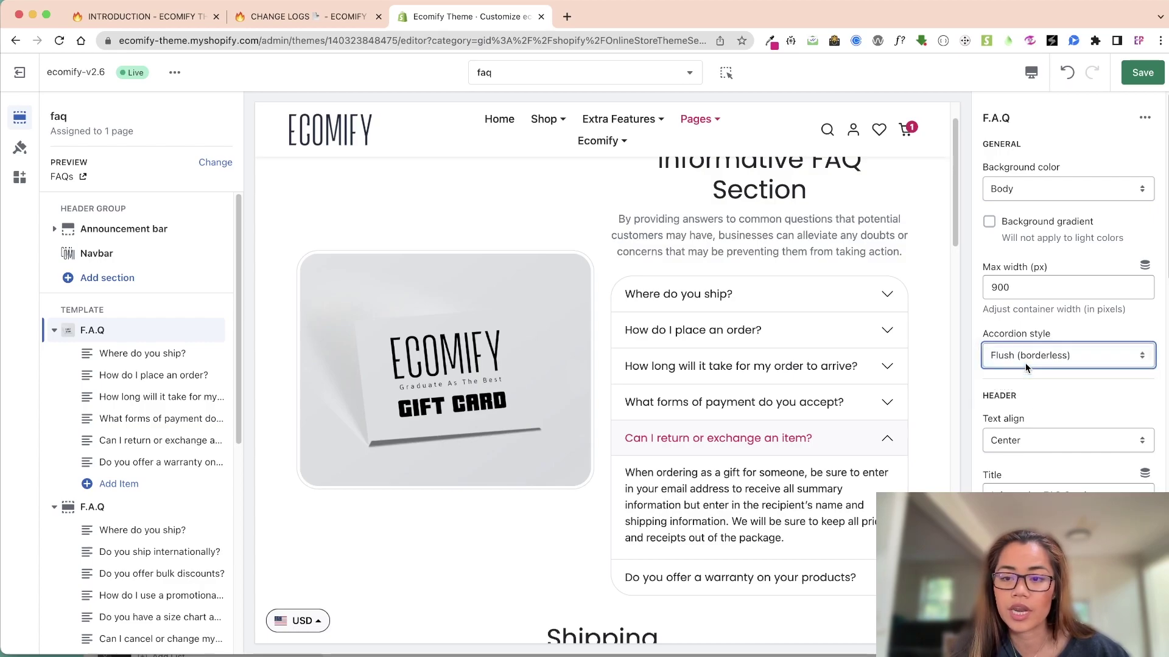
click(1060, 357)
click(1056, 367)
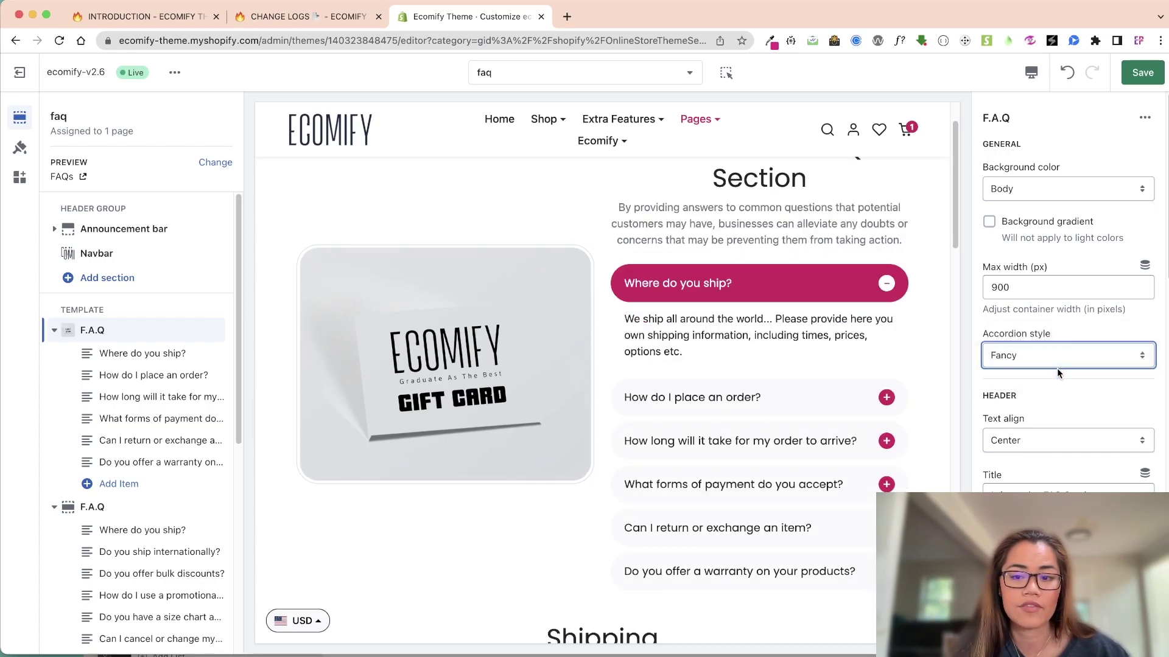
Expand several FAQ questions in the preview to check the Fancy style.
click(828, 402)
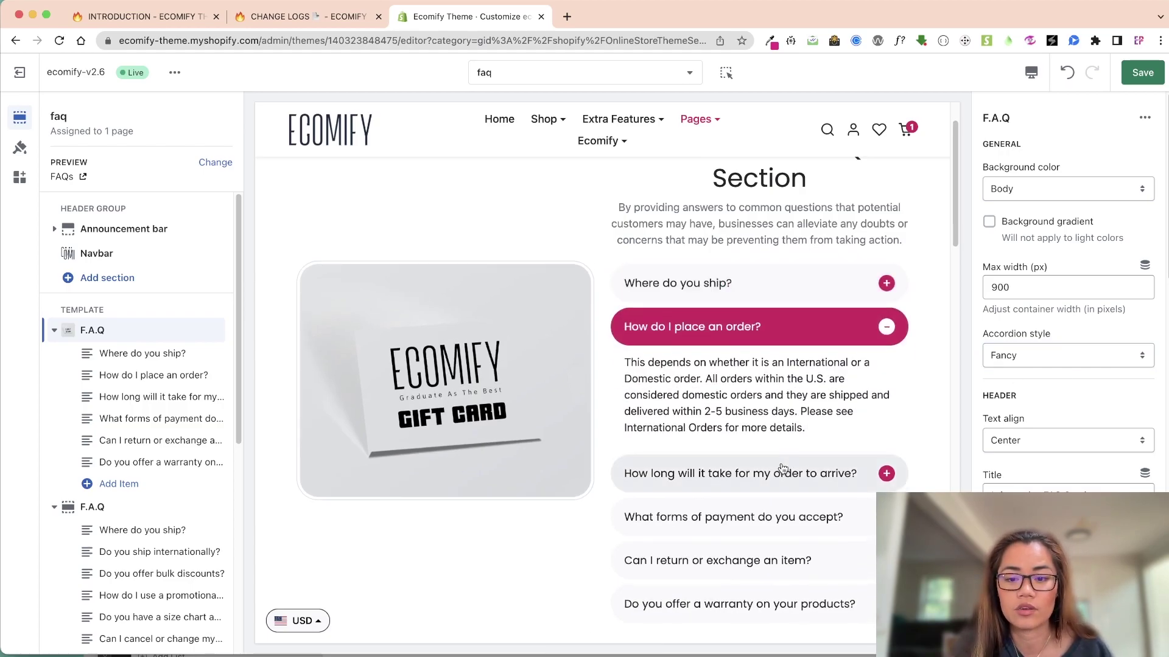
click(816, 470)
click(807, 493)
click(800, 545)
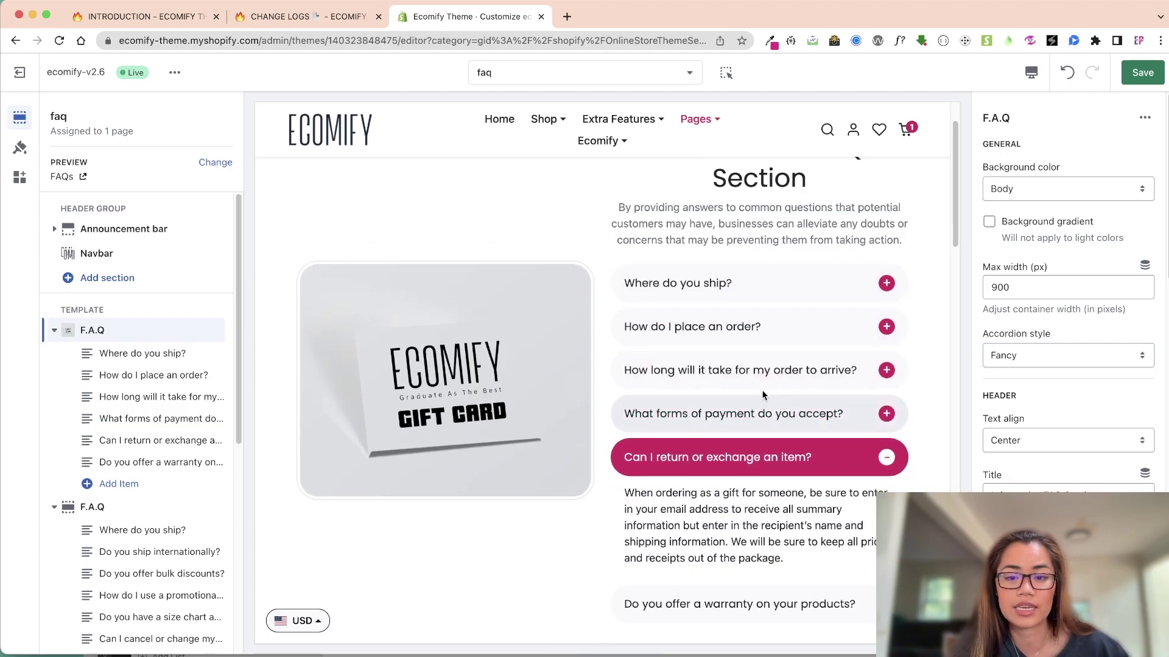
click(805, 335)
click(802, 286)
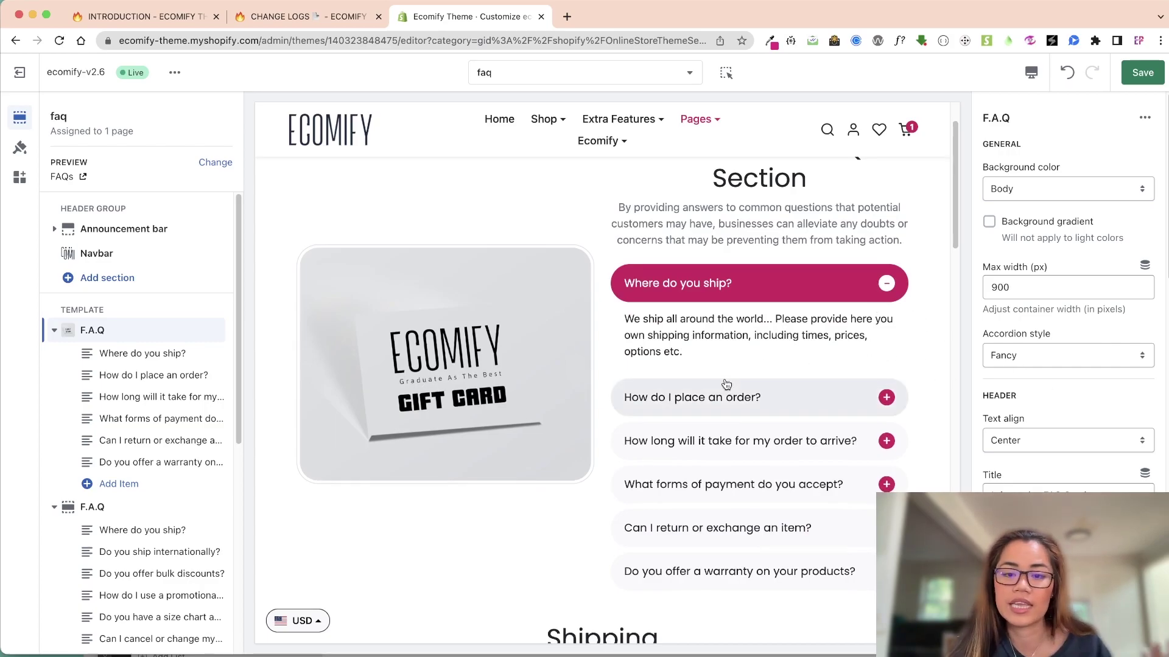
scroll(730, 396, down, 1)
click(744, 423)
click(646, 297)
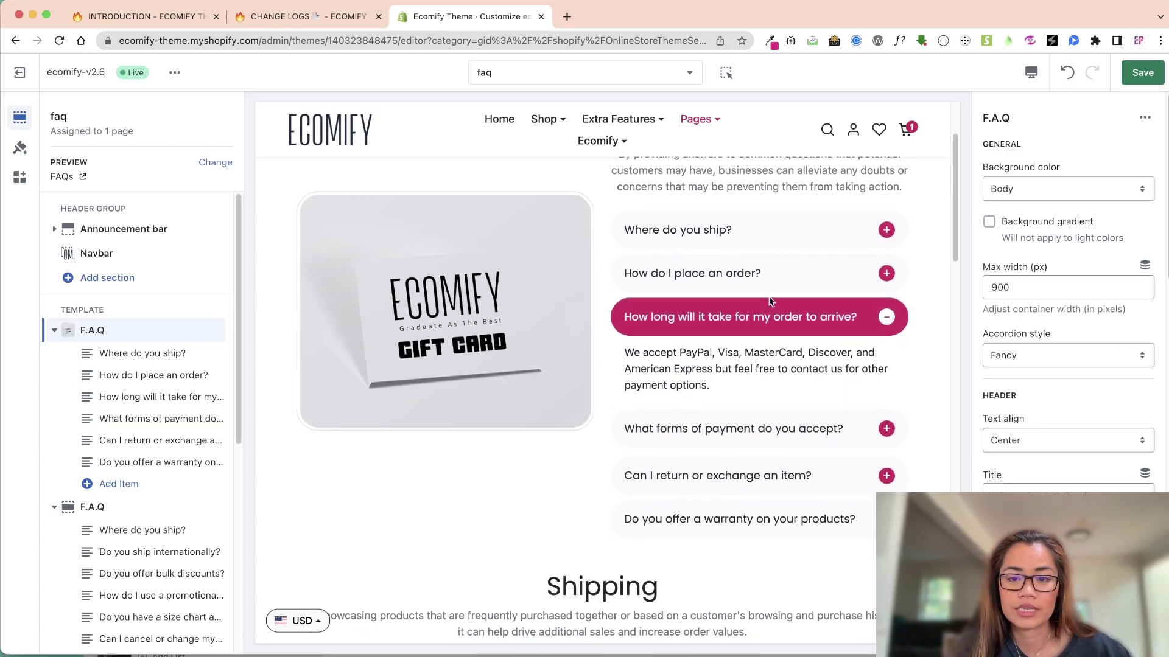
scroll(629, 359, up, 3)
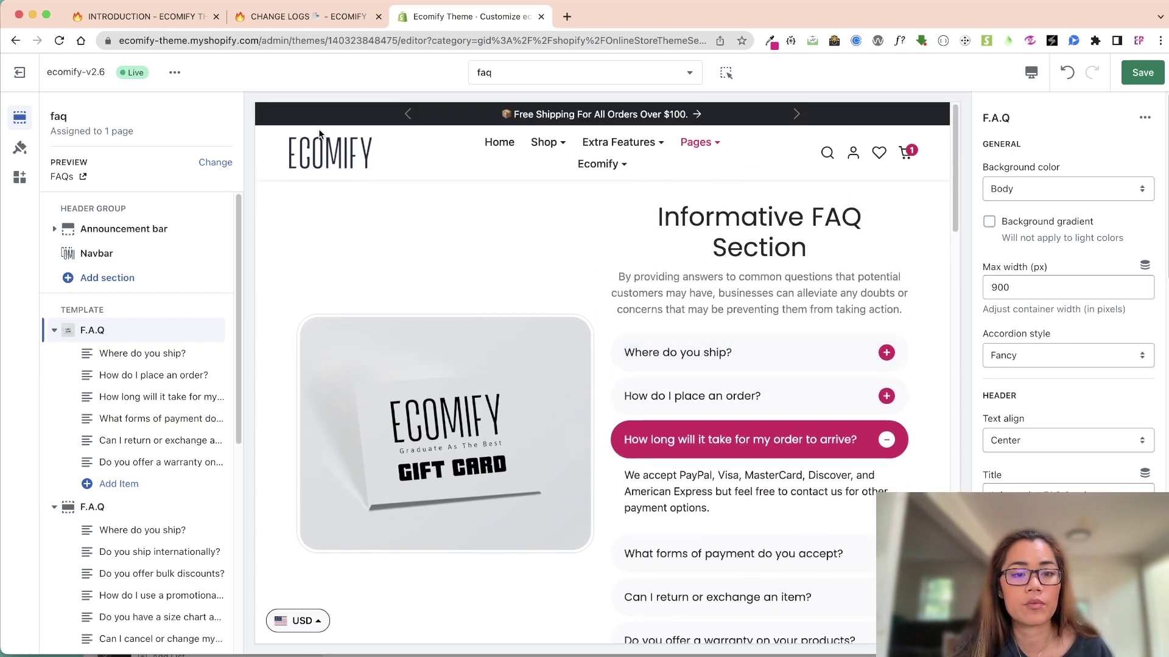
From the home page's Featured Products, open the Ecomify Mug and scroll its Default product template.
click(346, 167)
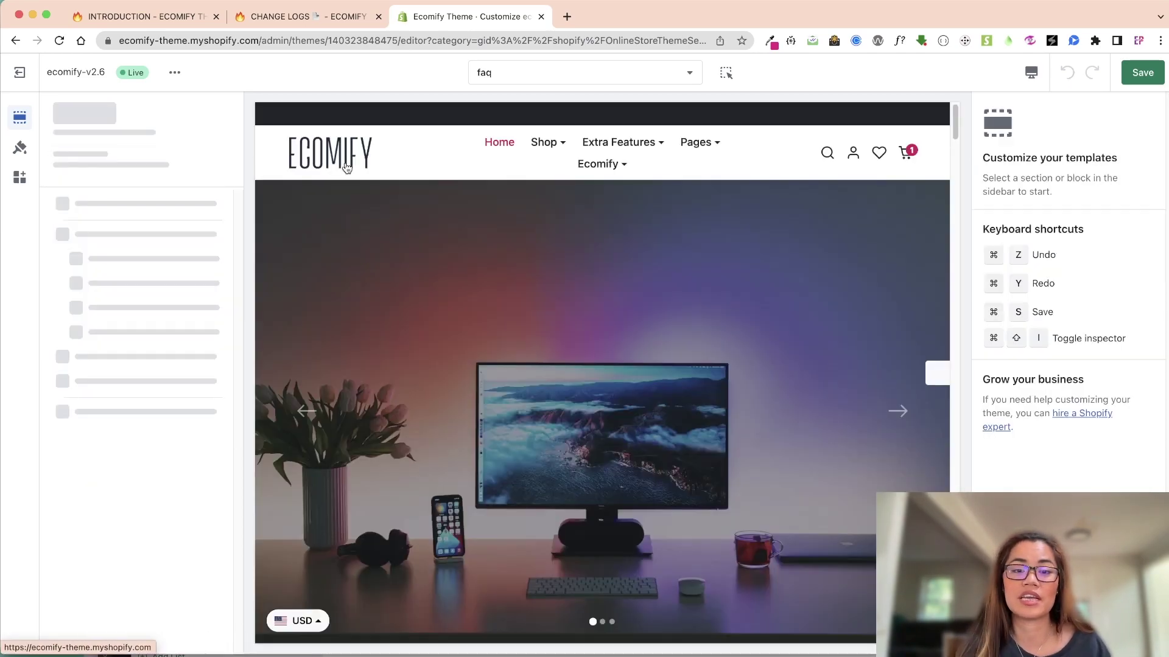
scroll(601, 295, down, 6)
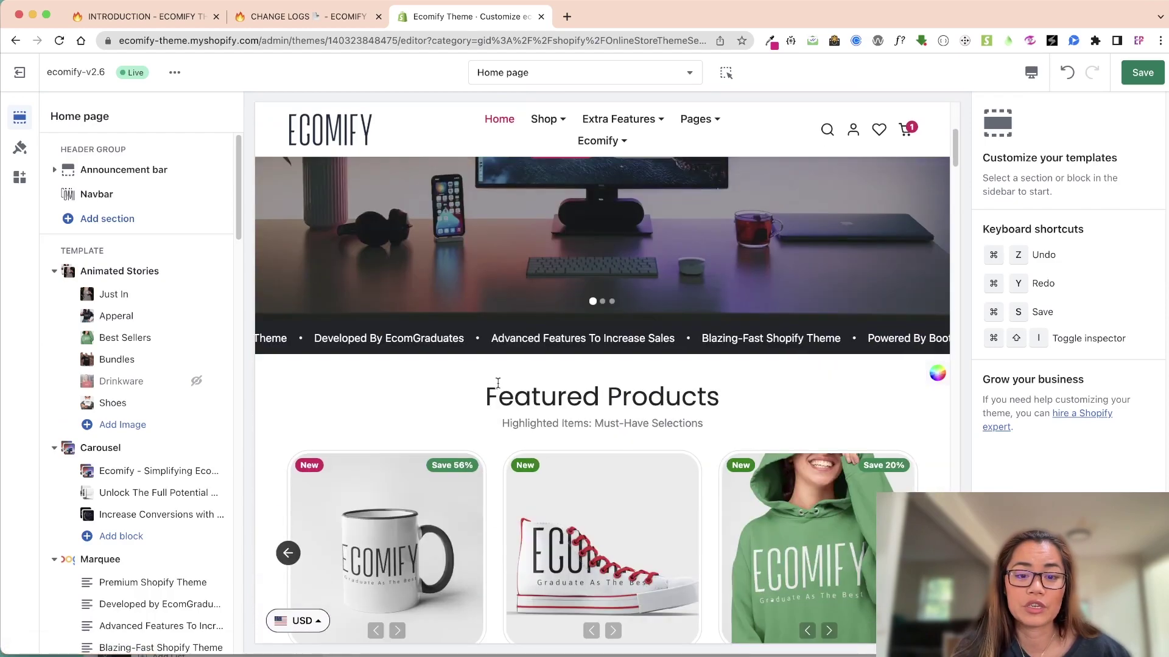
click(469, 440)
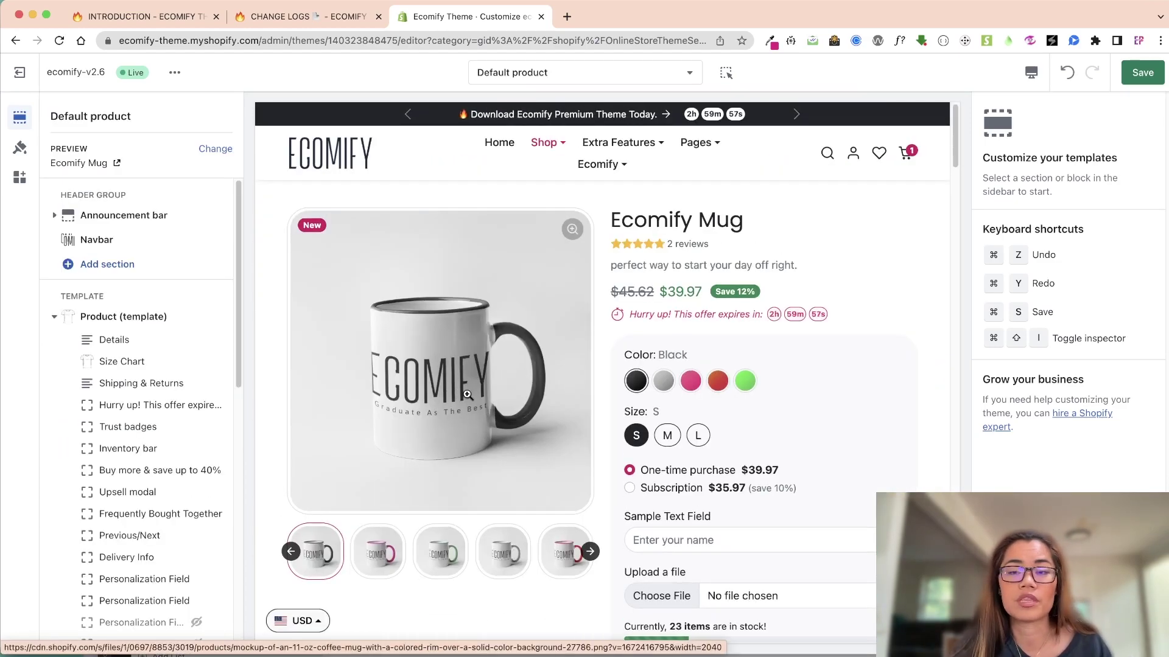
scroll(466, 395, down, 1)
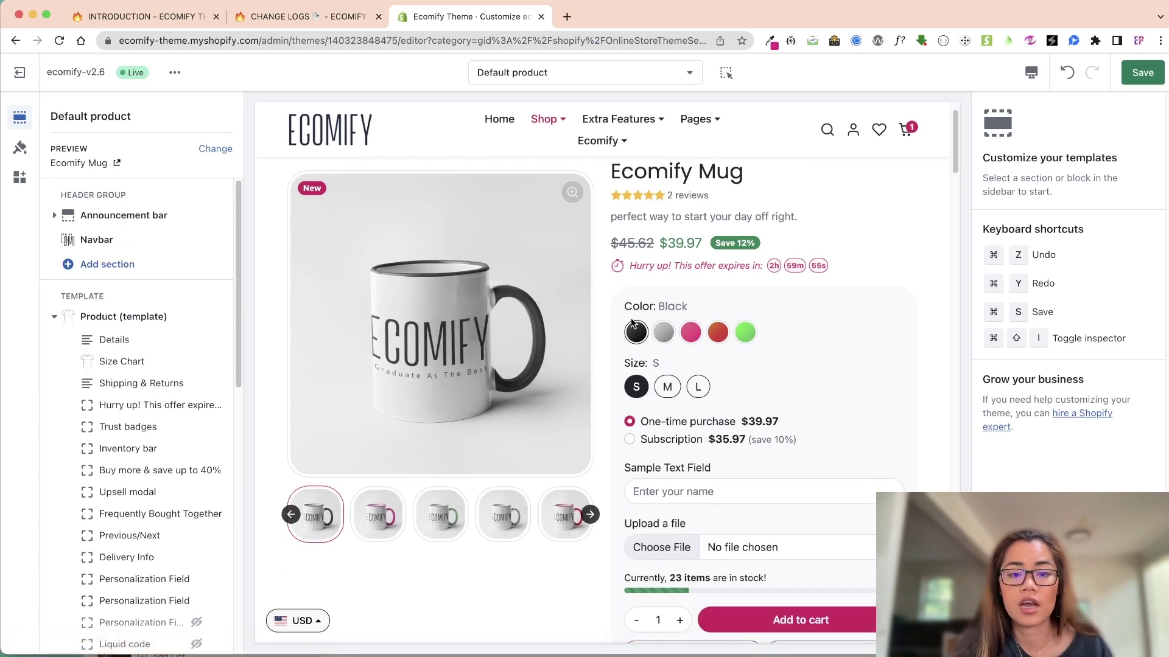
scroll(570, 378, down, 5)
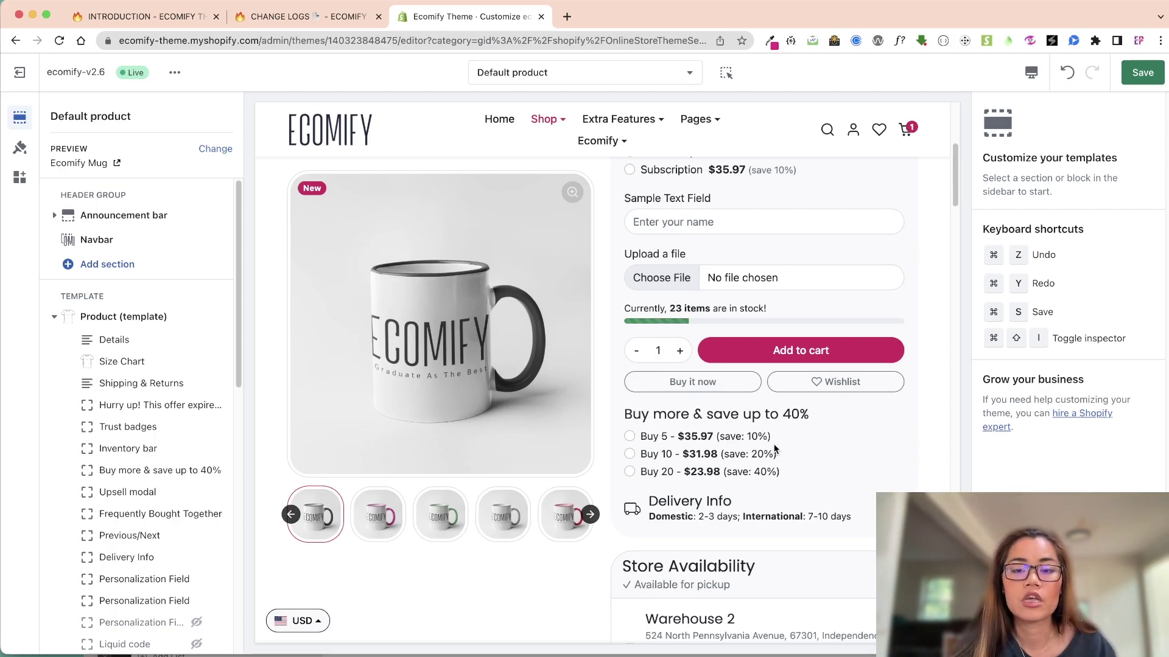
Turn the Details block's Show within accordion off and back on, then collapse Details in the preview.
click(124, 344)
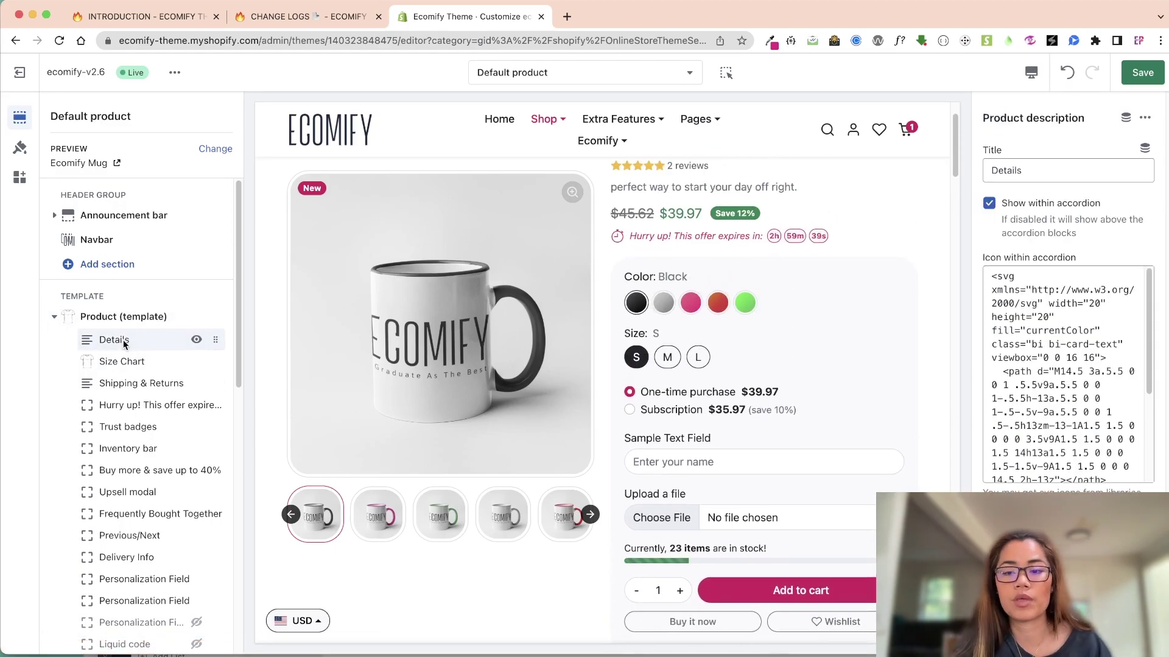
click(1022, 207)
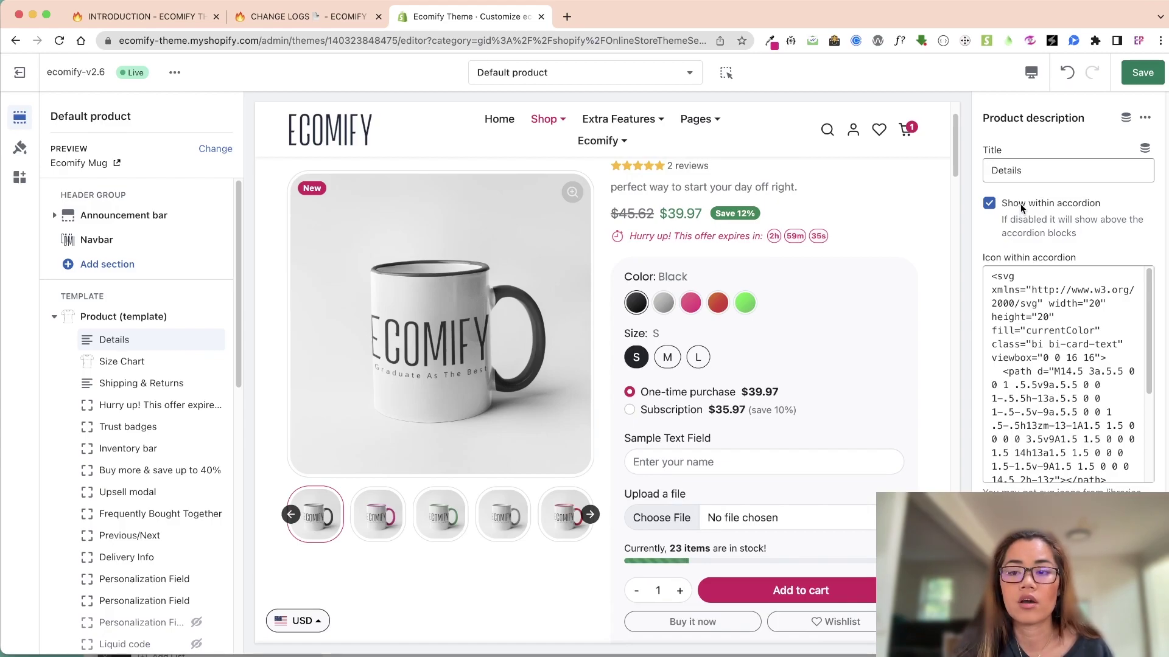
scroll(823, 407, down, 6)
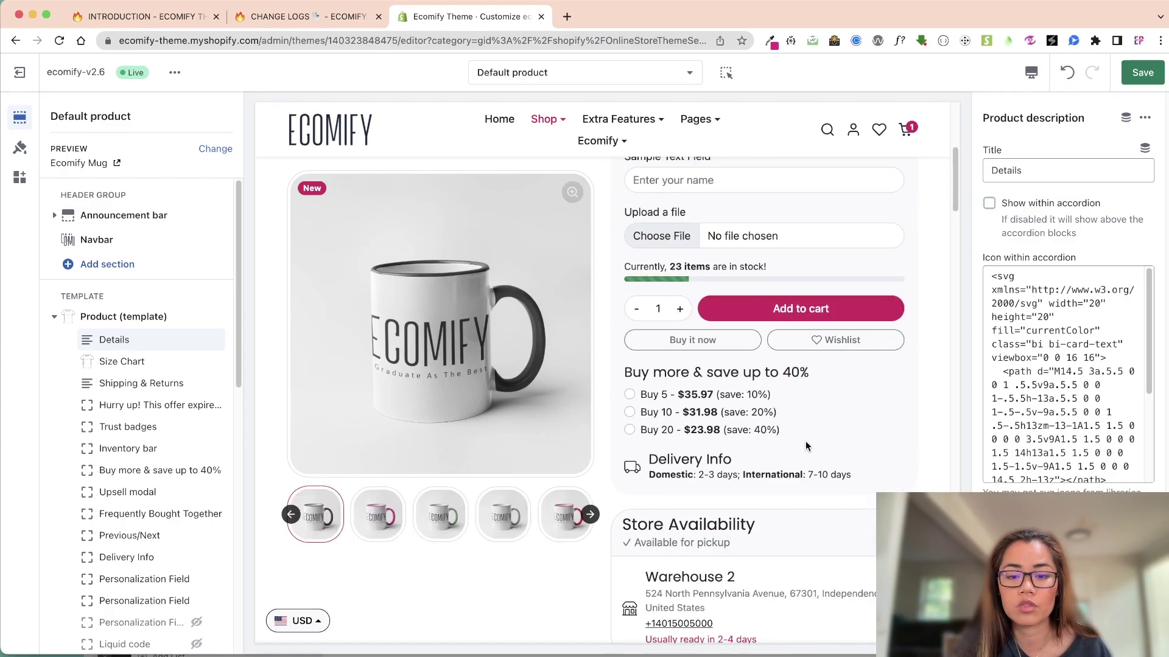
scroll(824, 488, down, 10)
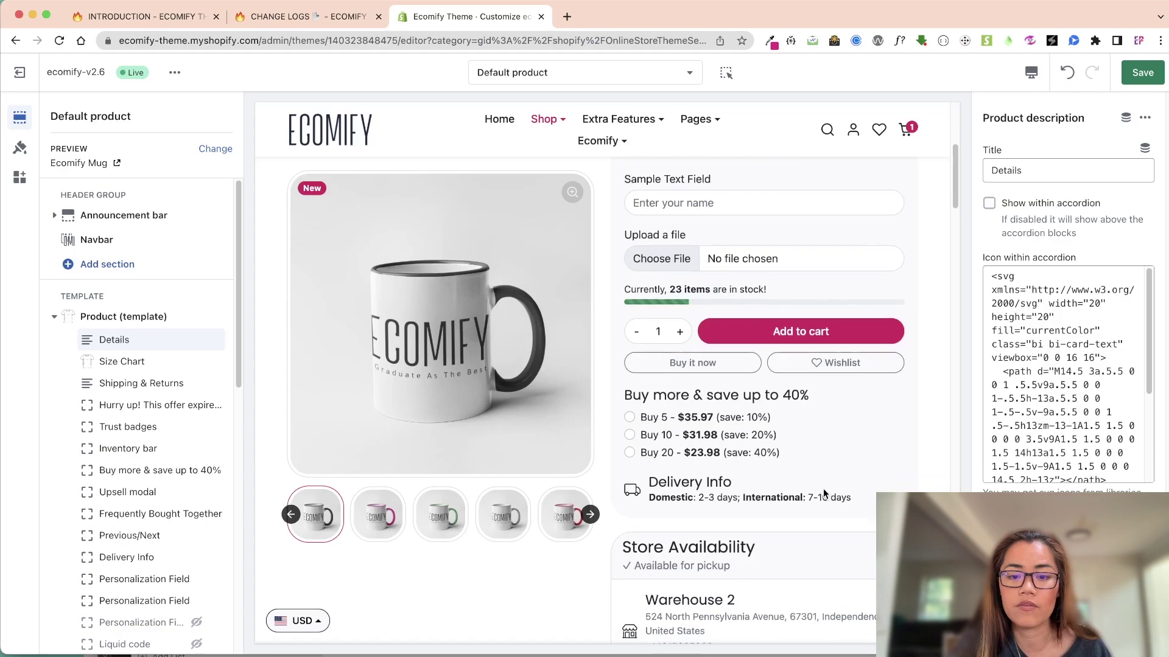
scroll(819, 430, down, 4)
scroll(813, 433, up, 2)
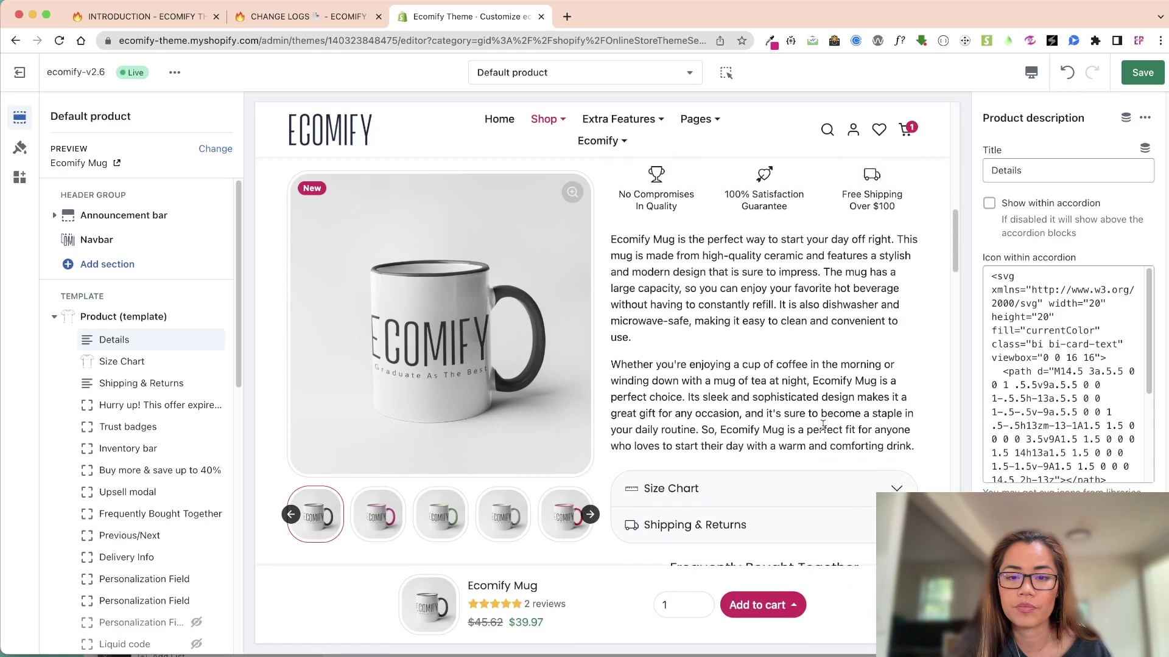
click(1015, 203)
scroll(795, 399, down, 10)
scroll(761, 348, down, 2)
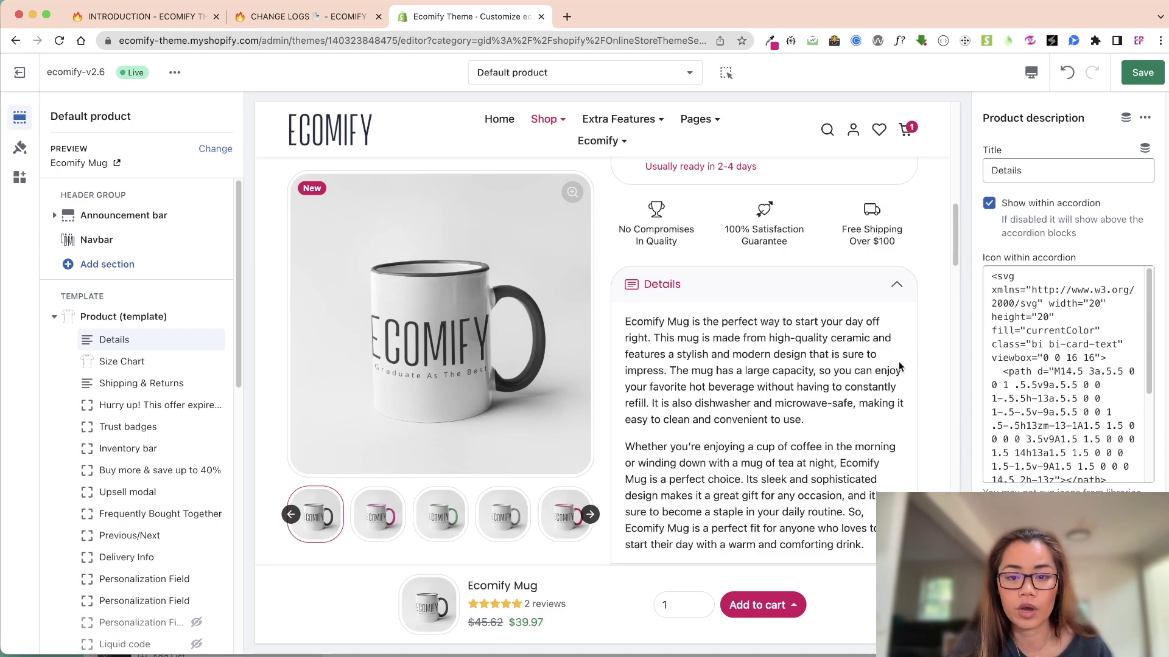
click(863, 282)
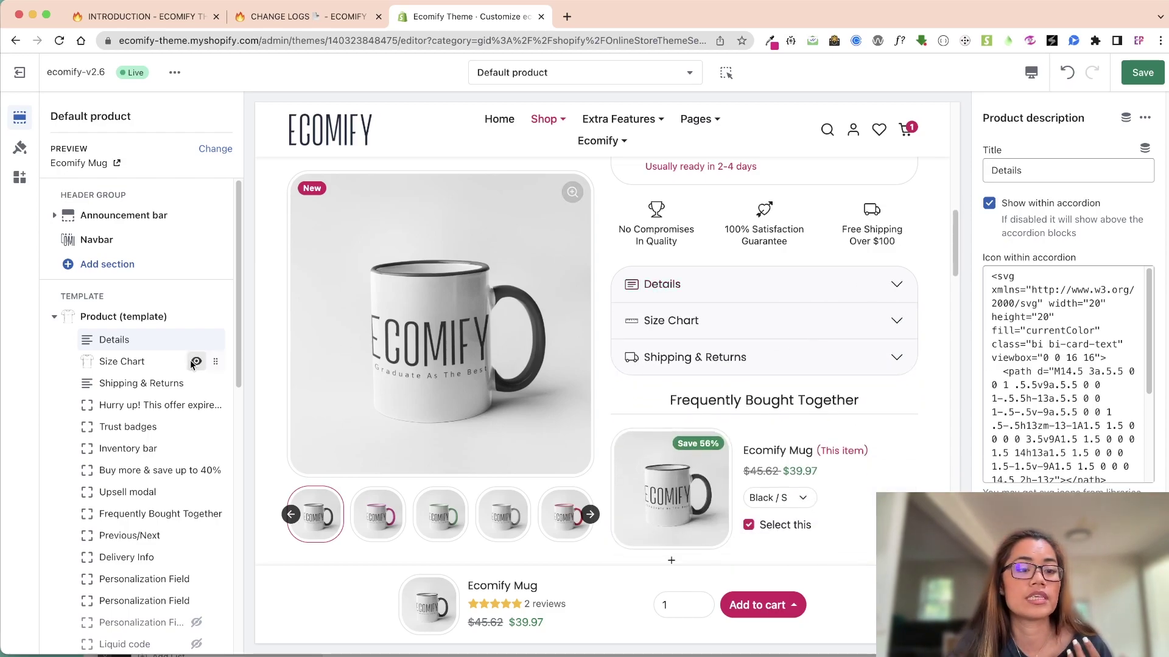
scroll(558, 388, up, 2)
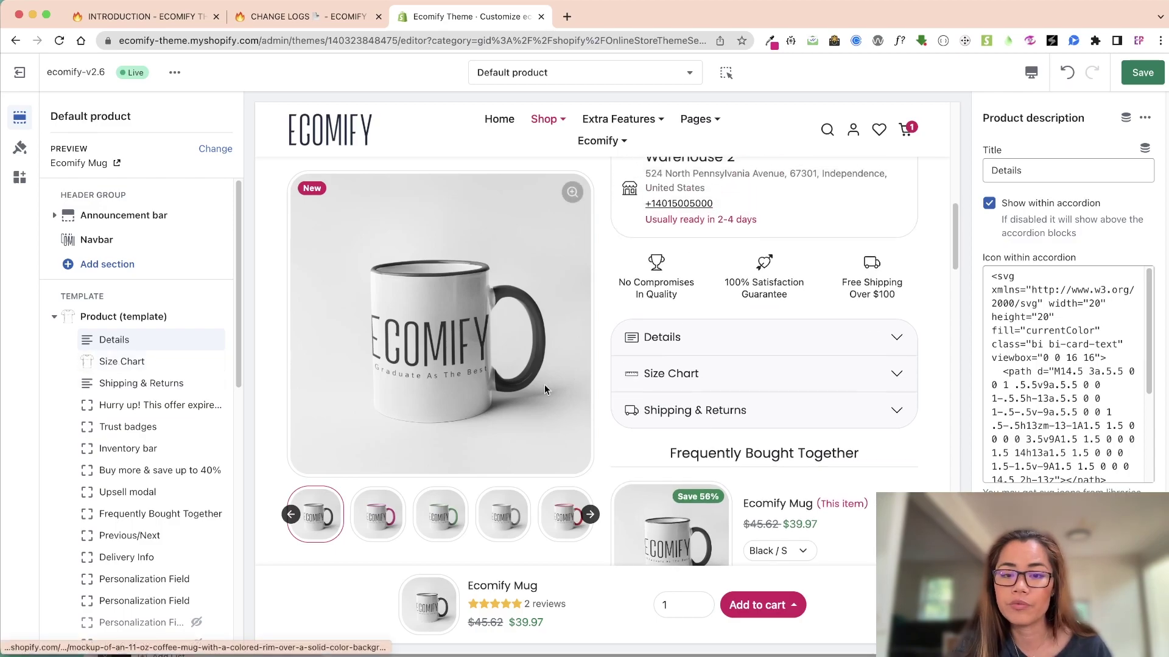
Preview the enlarged size chart image, then uncheck the Size Chart block's Show within accordion.
click(127, 366)
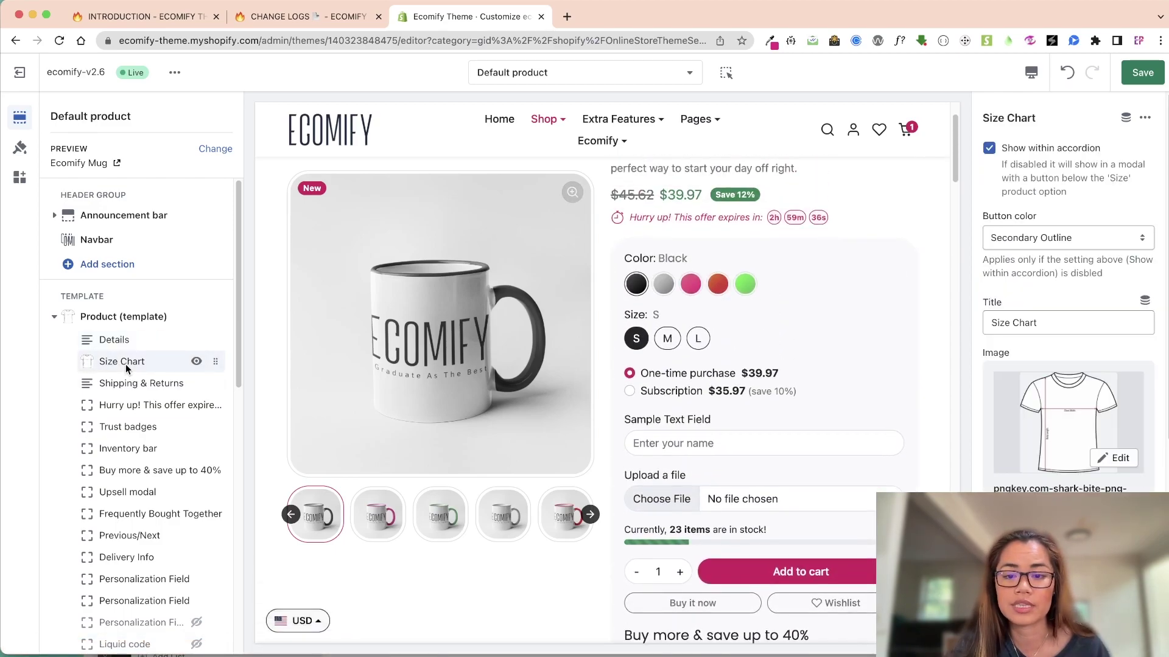
click(734, 323)
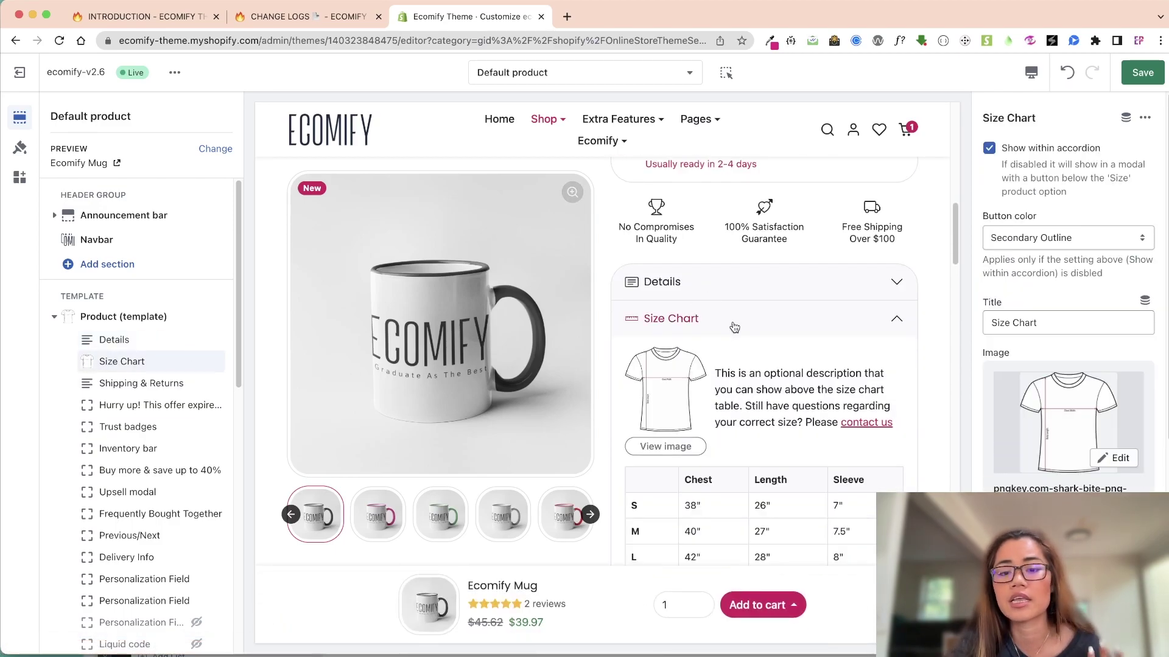
click(664, 446)
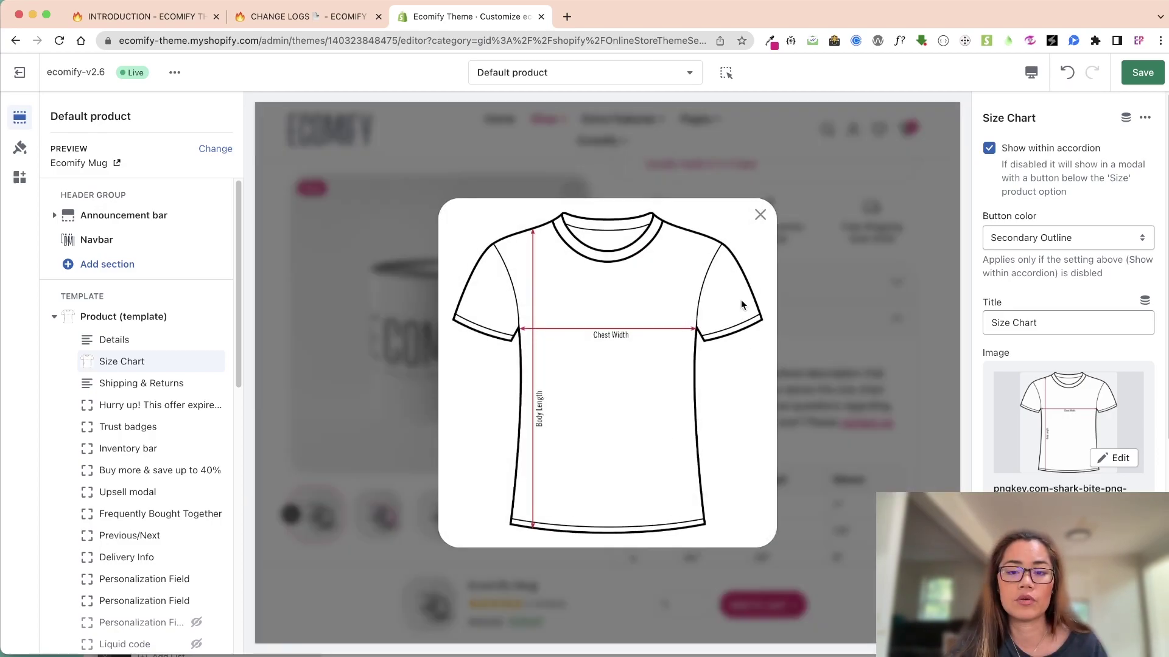
click(831, 257)
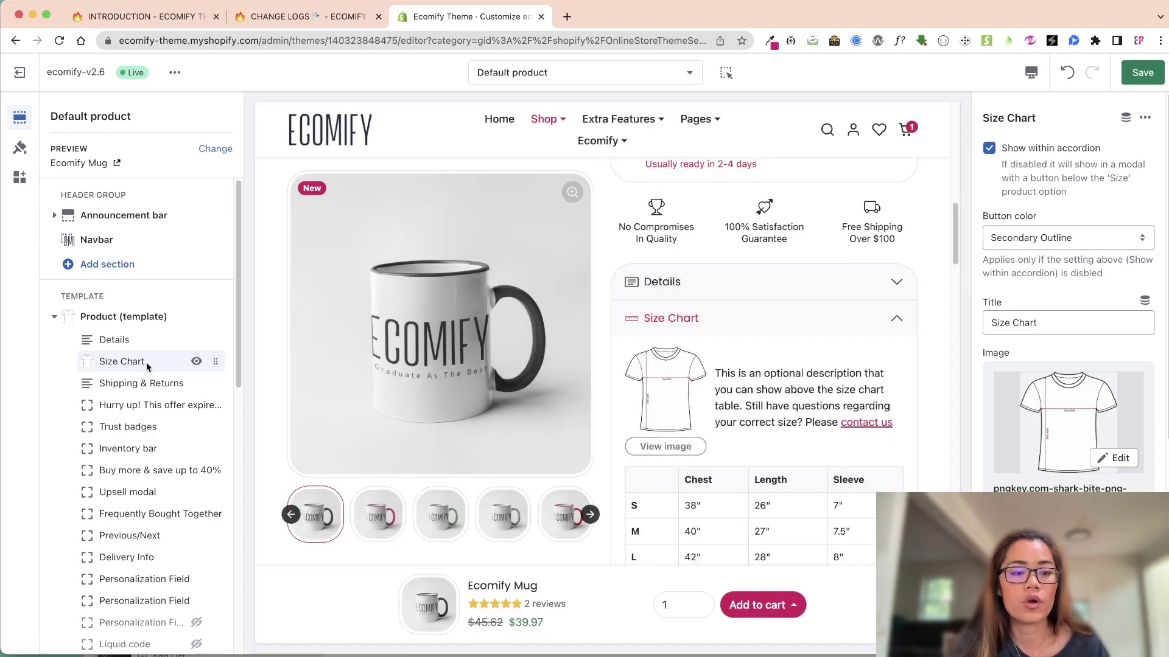
click(1025, 148)
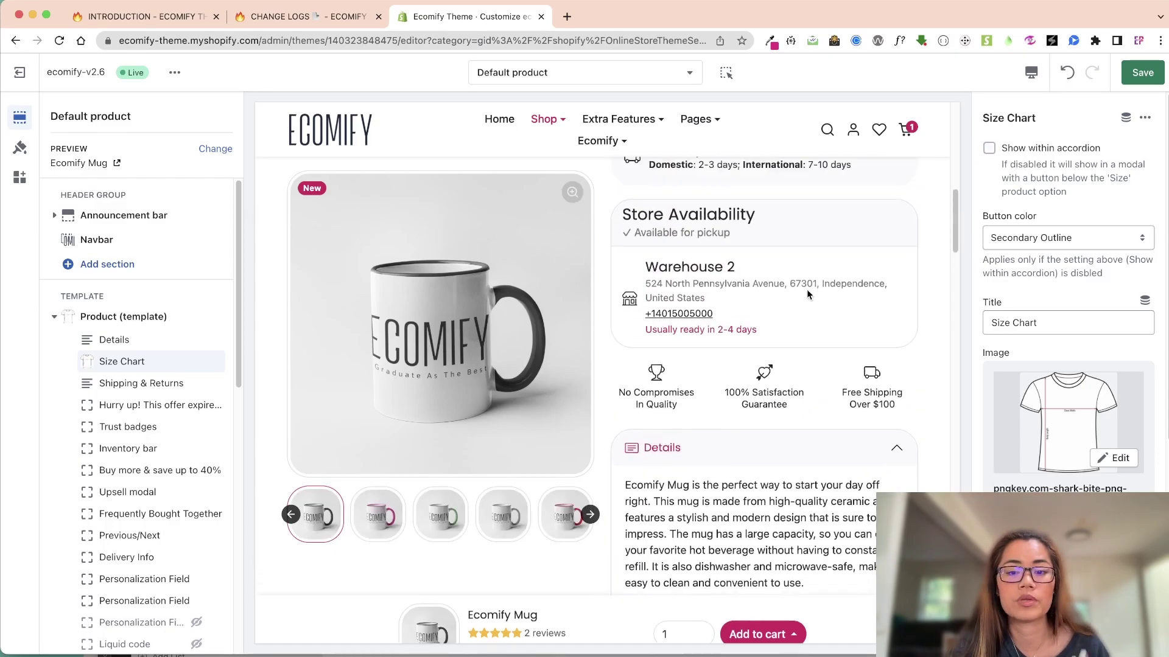
click(1032, 73)
click(1052, 161)
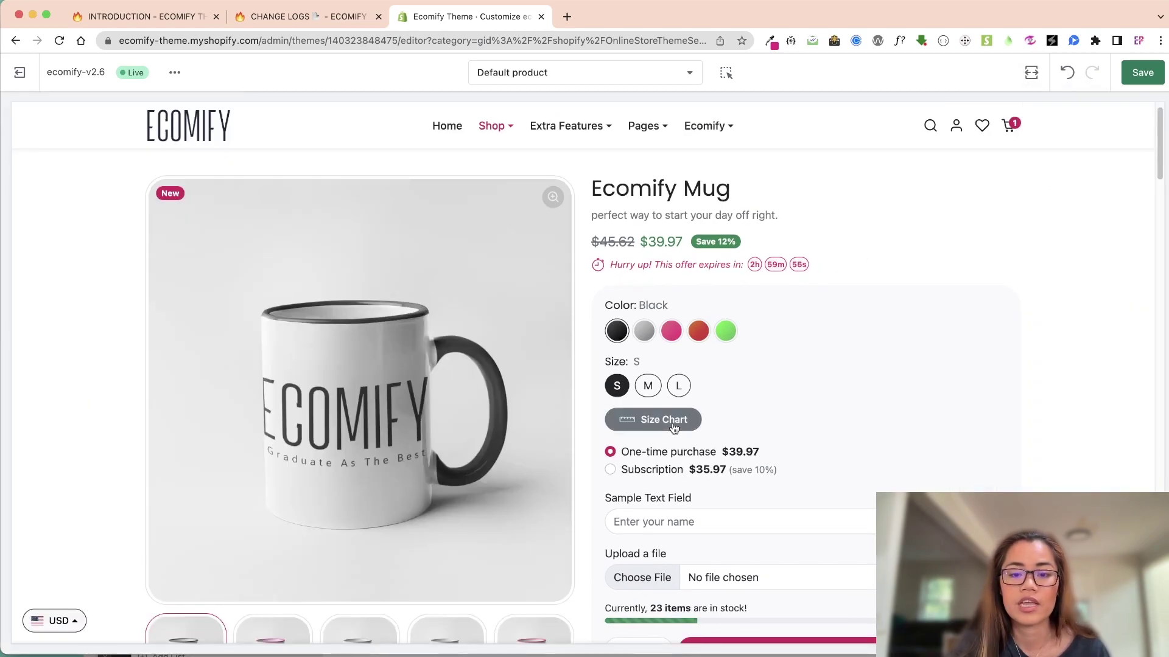
click(673, 421)
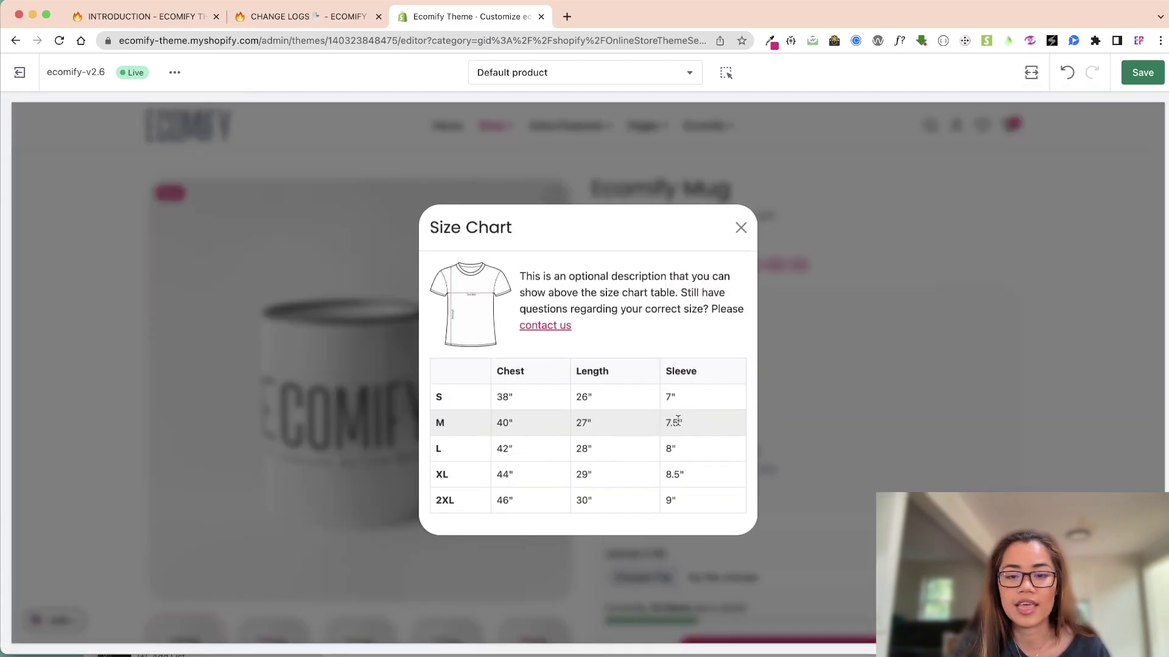
click(784, 363)
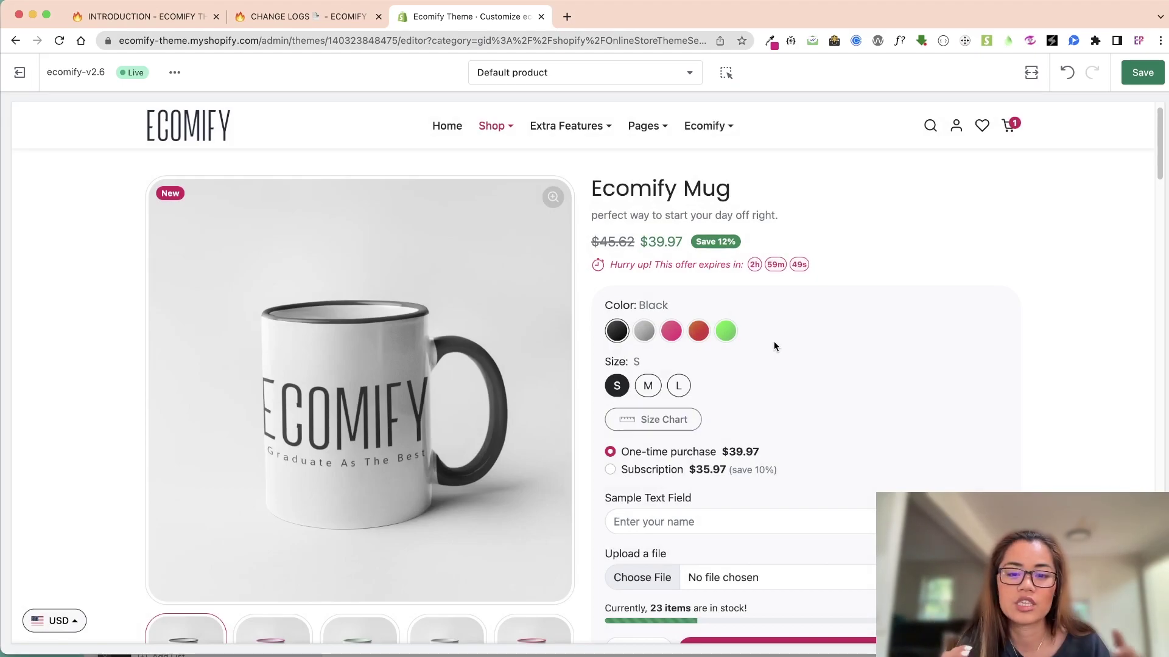
scroll(786, 400, down, 6)
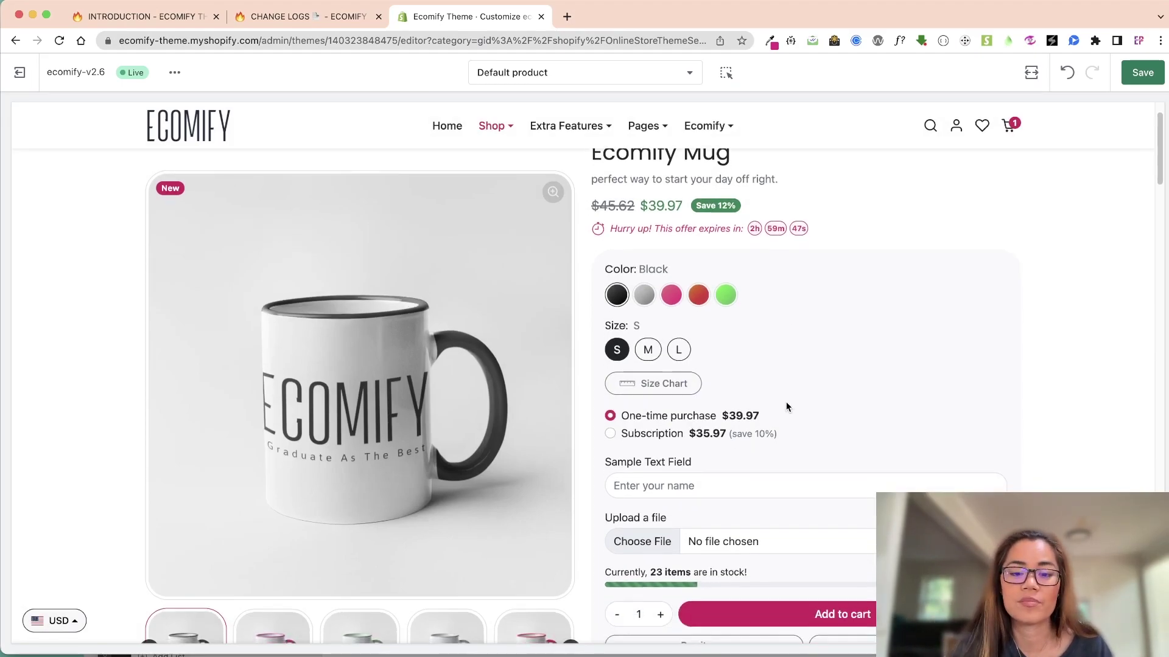
scroll(682, 382, down, 5)
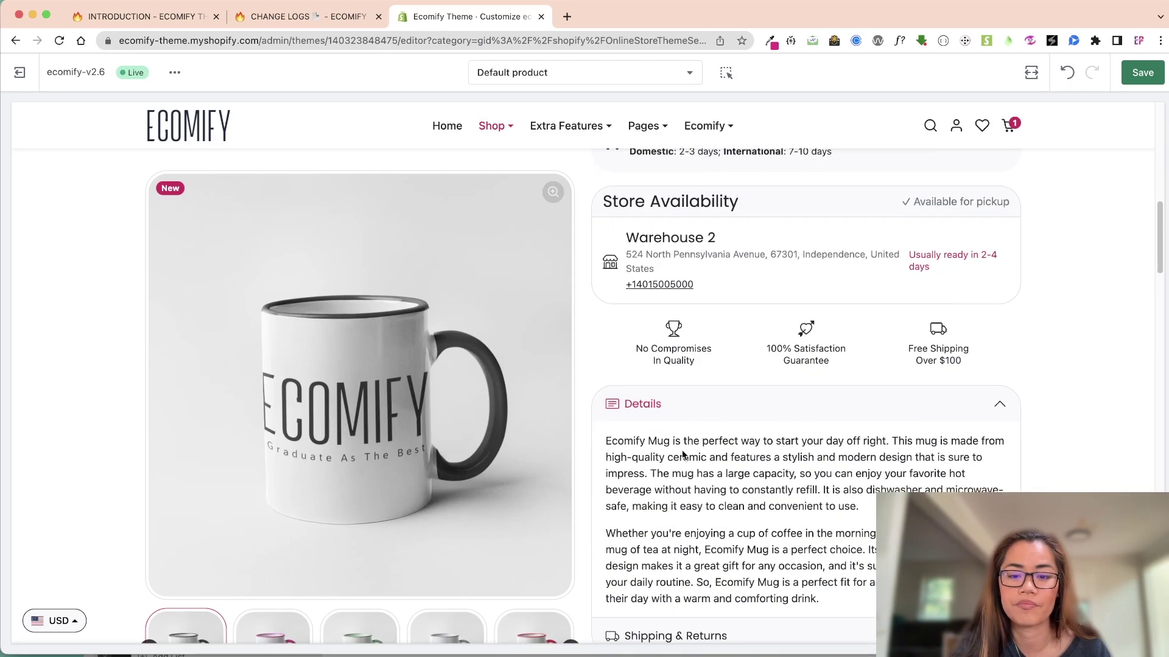
click(650, 408)
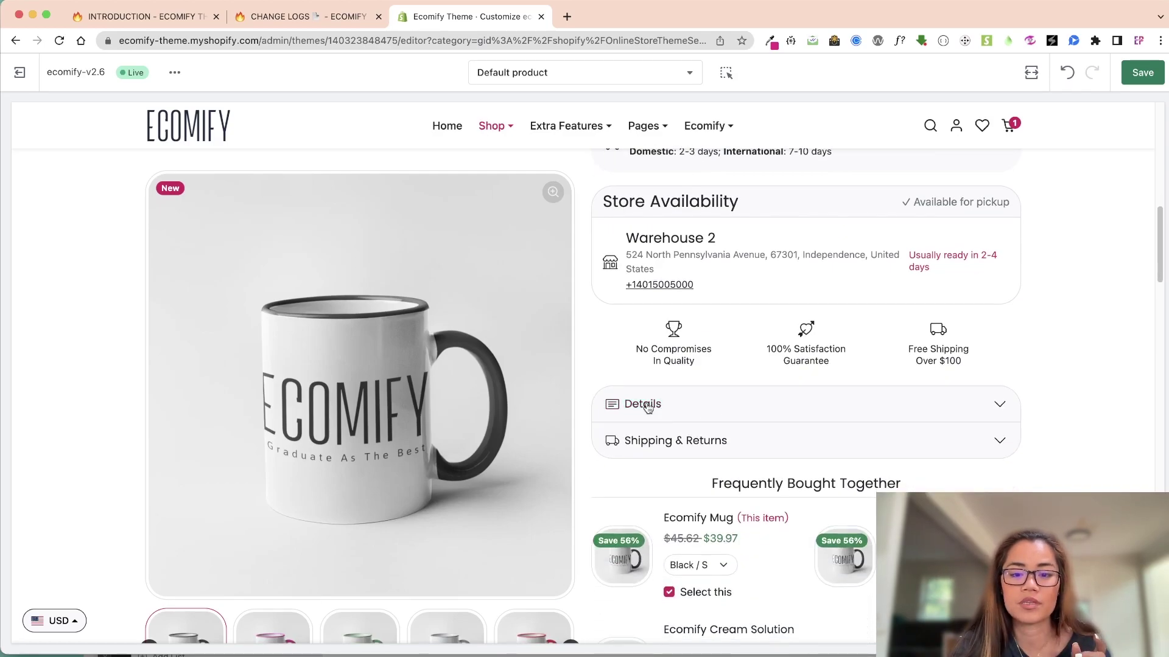
scroll(669, 426, up, 7)
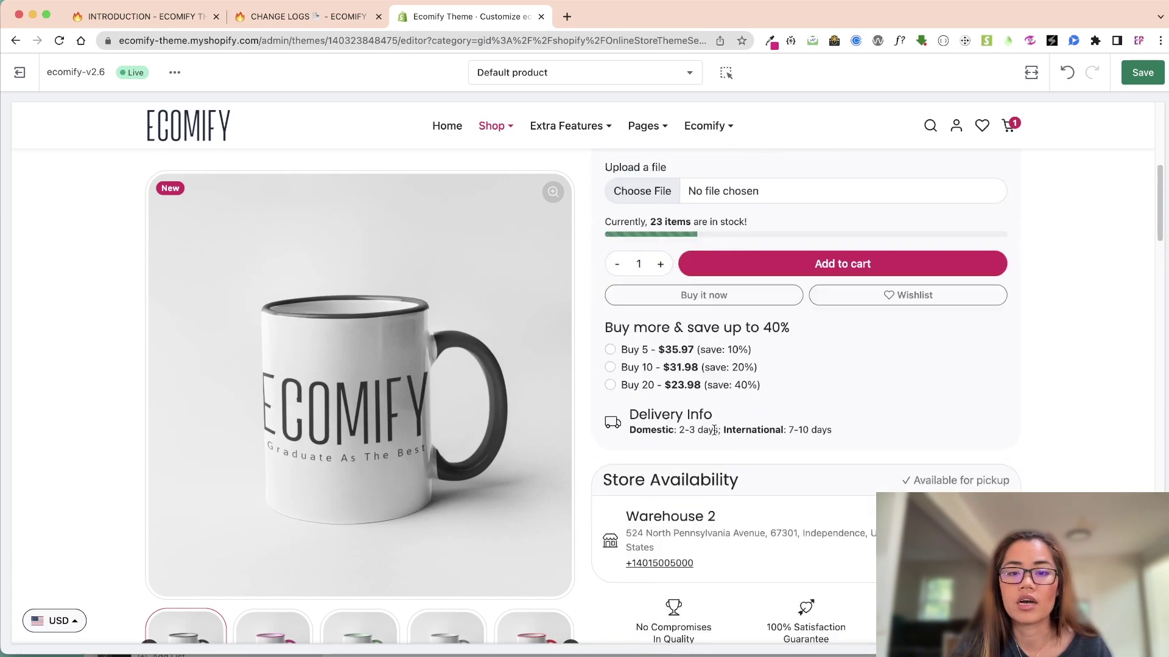
scroll(700, 326, up, 4)
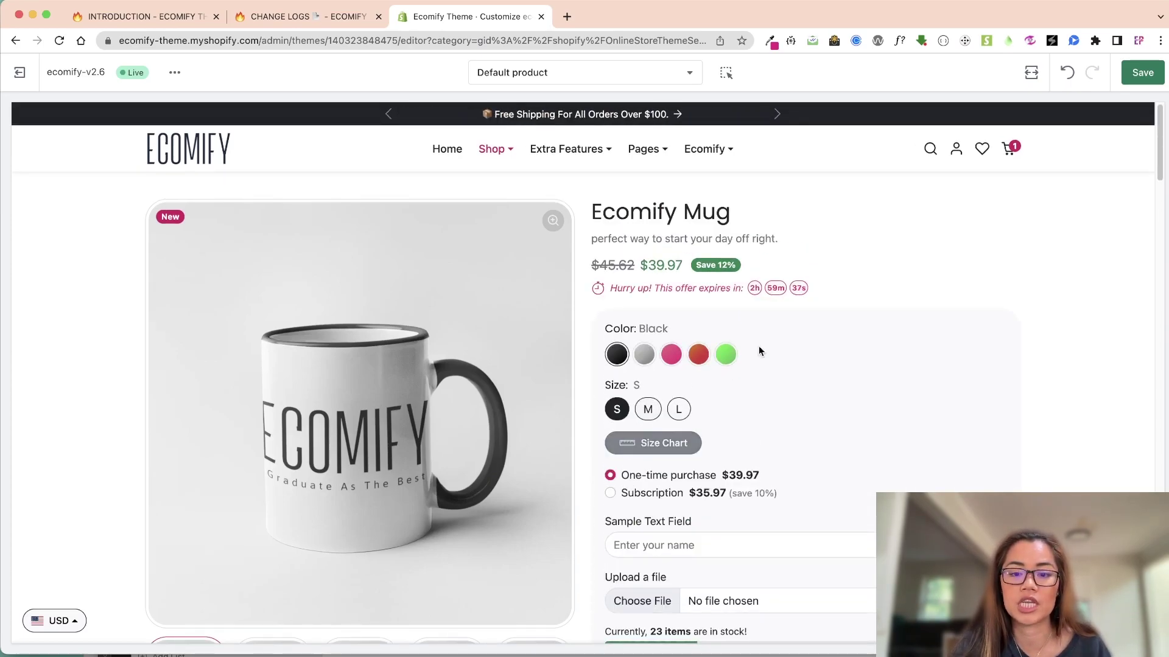
click(1030, 73)
In Desktop preview, uncheck Show within accordion on the mug's Details block.
click(1066, 135)
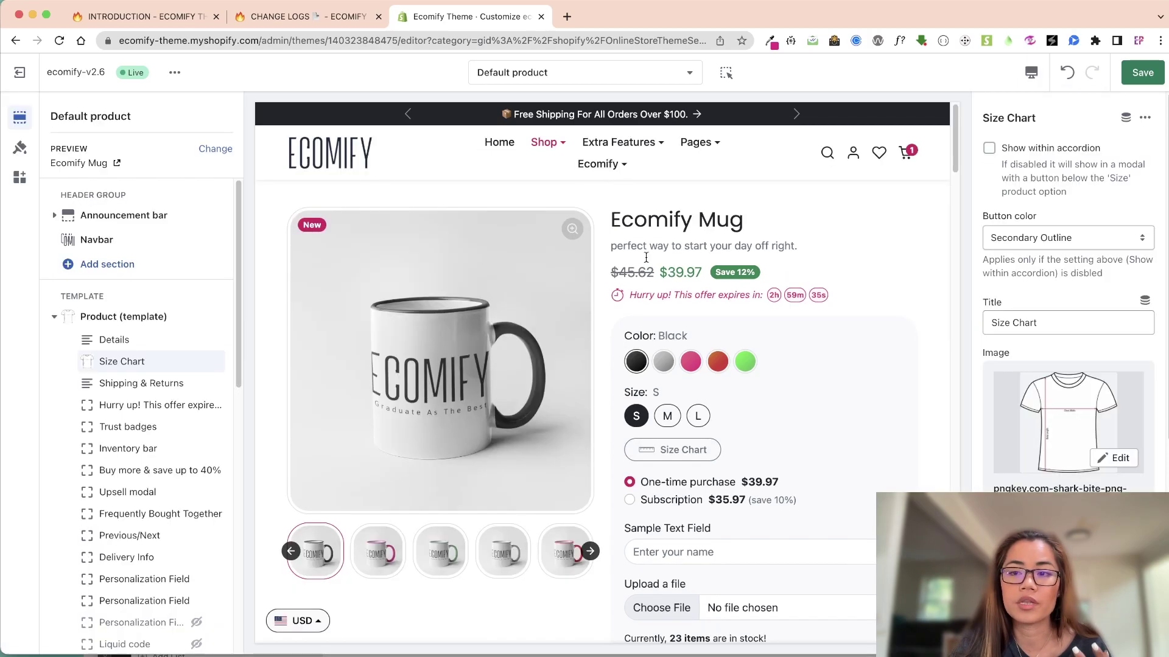
click(139, 346)
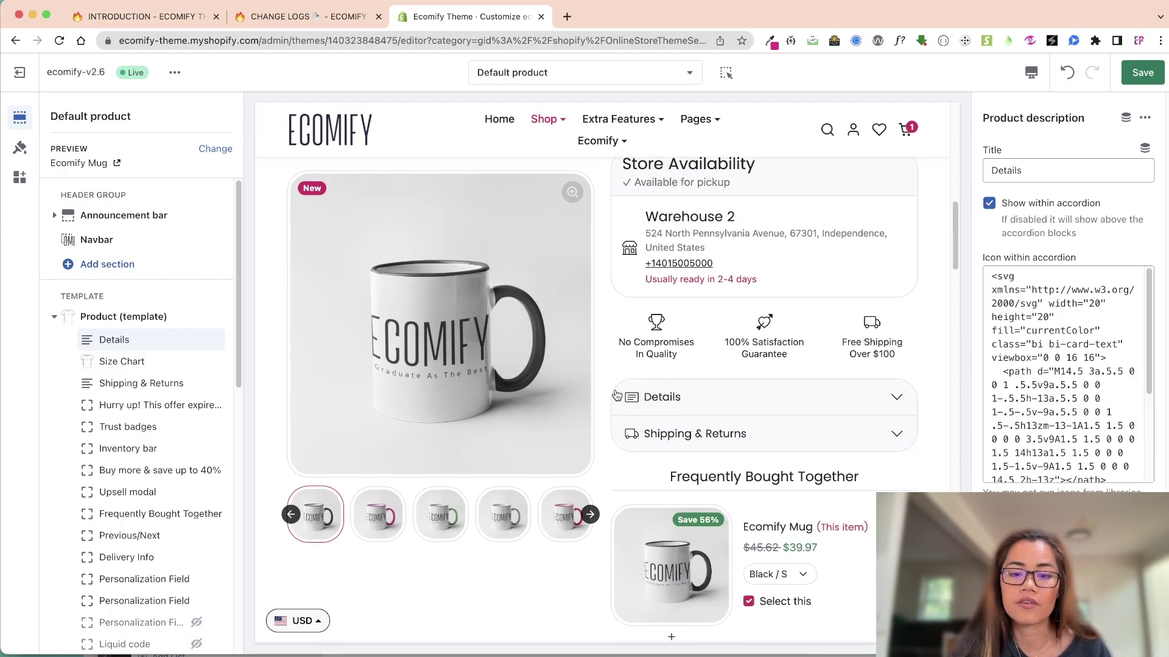
click(989, 203)
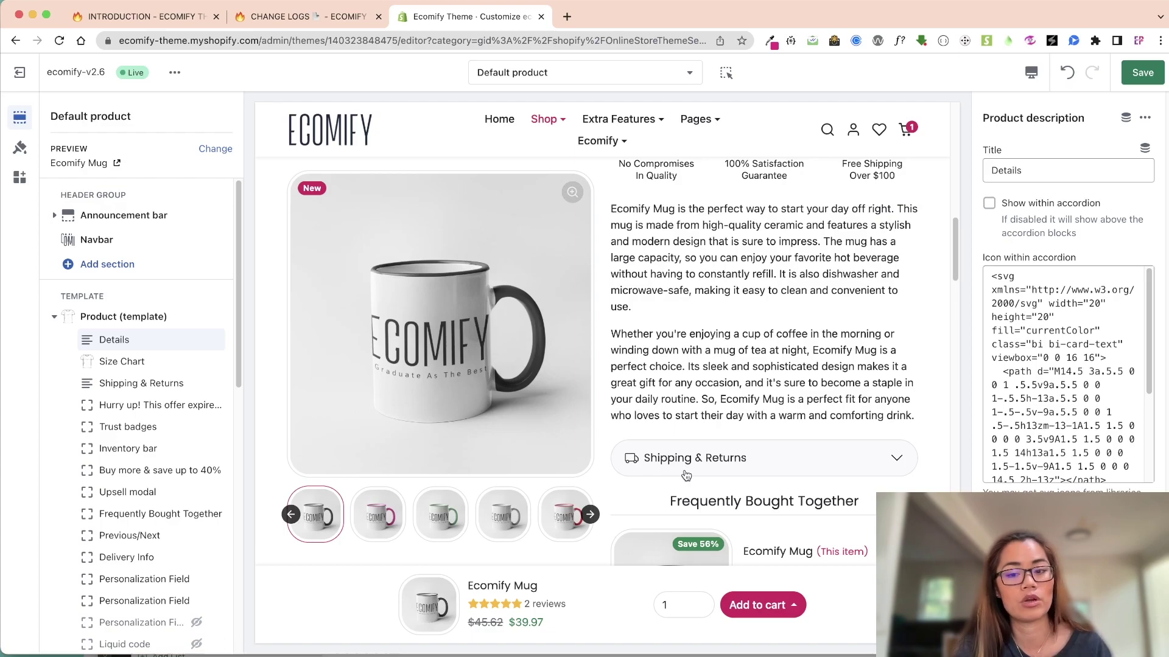
scroll(646, 285, down, 10)
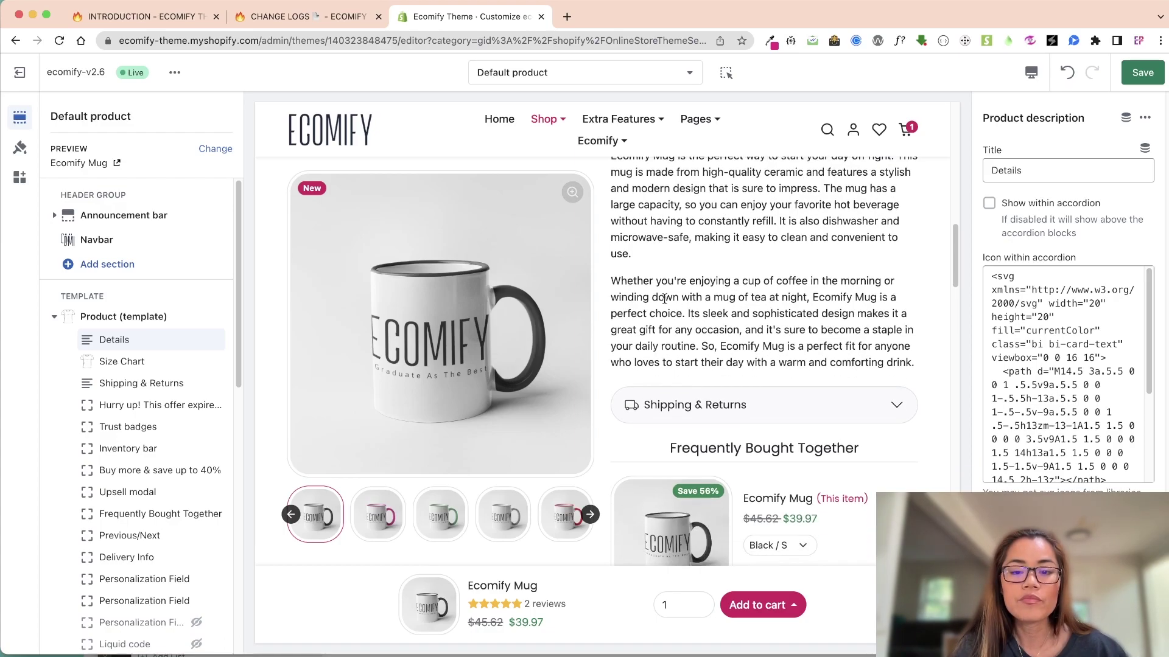
Review the Version 2.6 changelog, then bring up Theme settings' Styling colors.
click(318, 21)
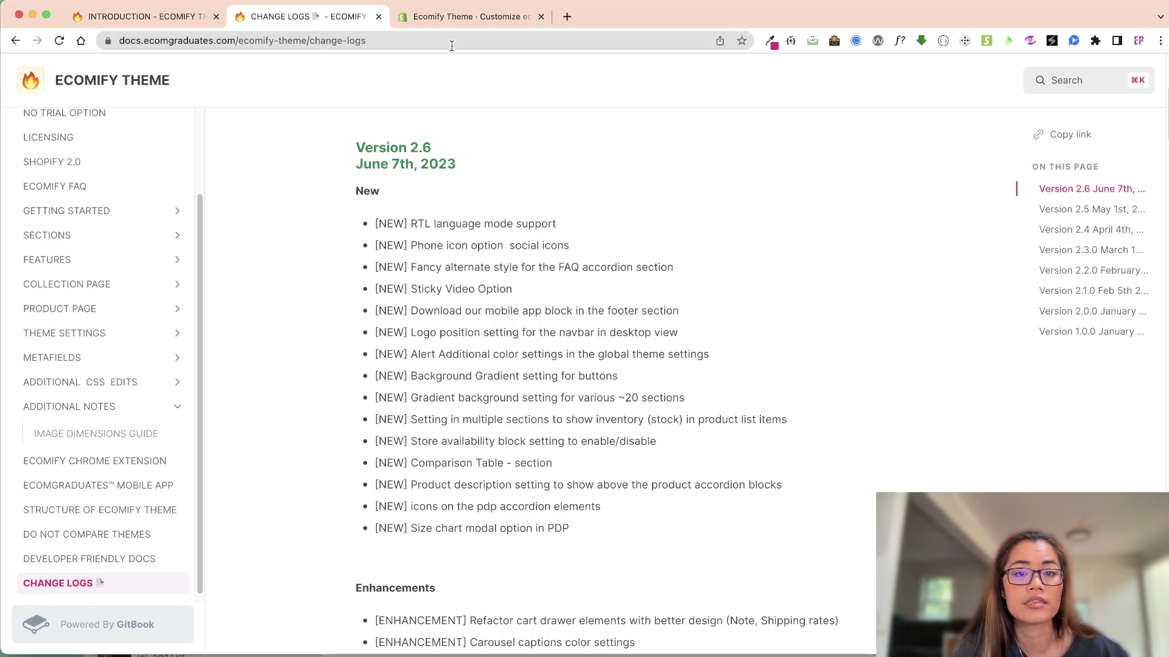
click(463, 18)
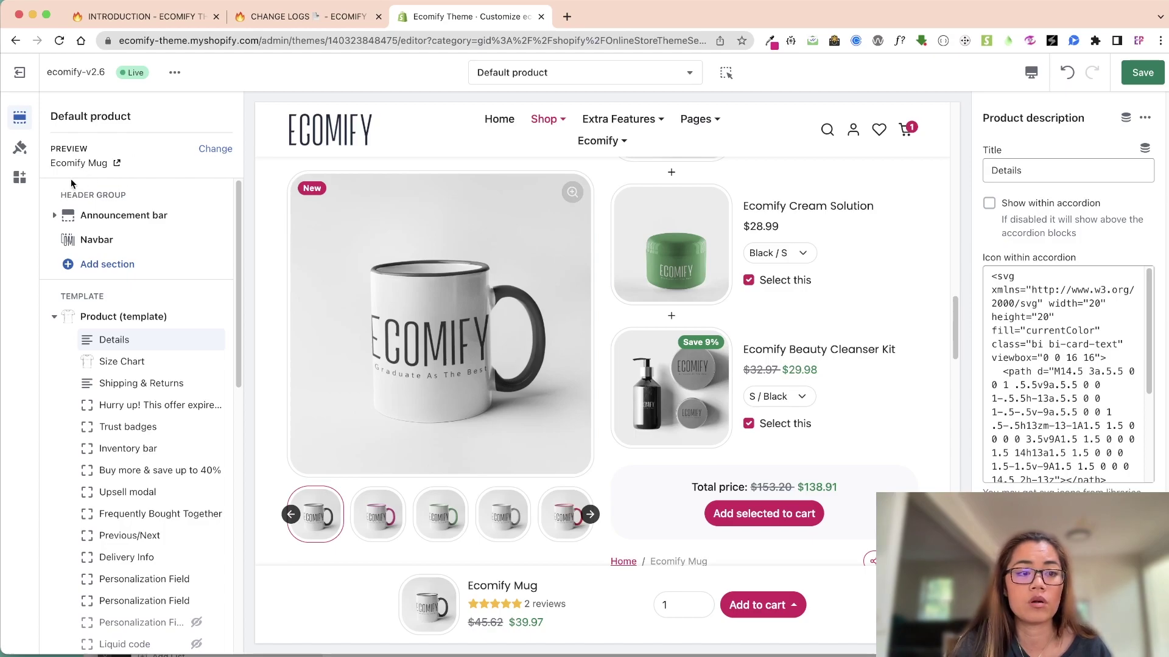
click(20, 147)
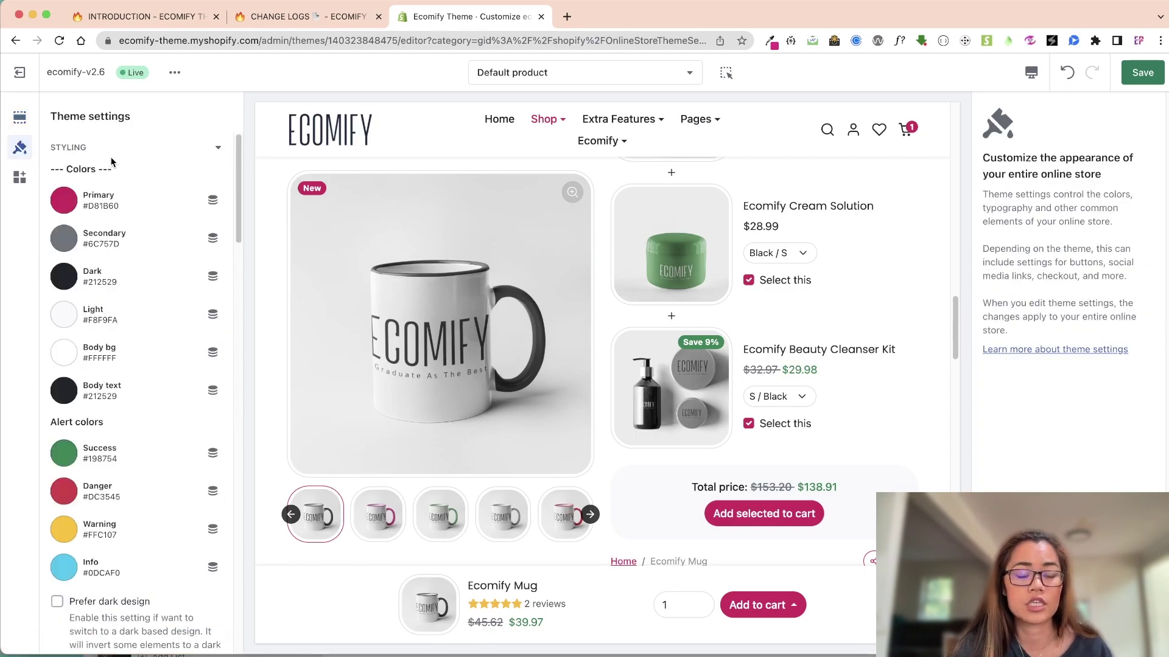
Load the home page in the preview and scroll through it.
scroll(113, 165, down, 1)
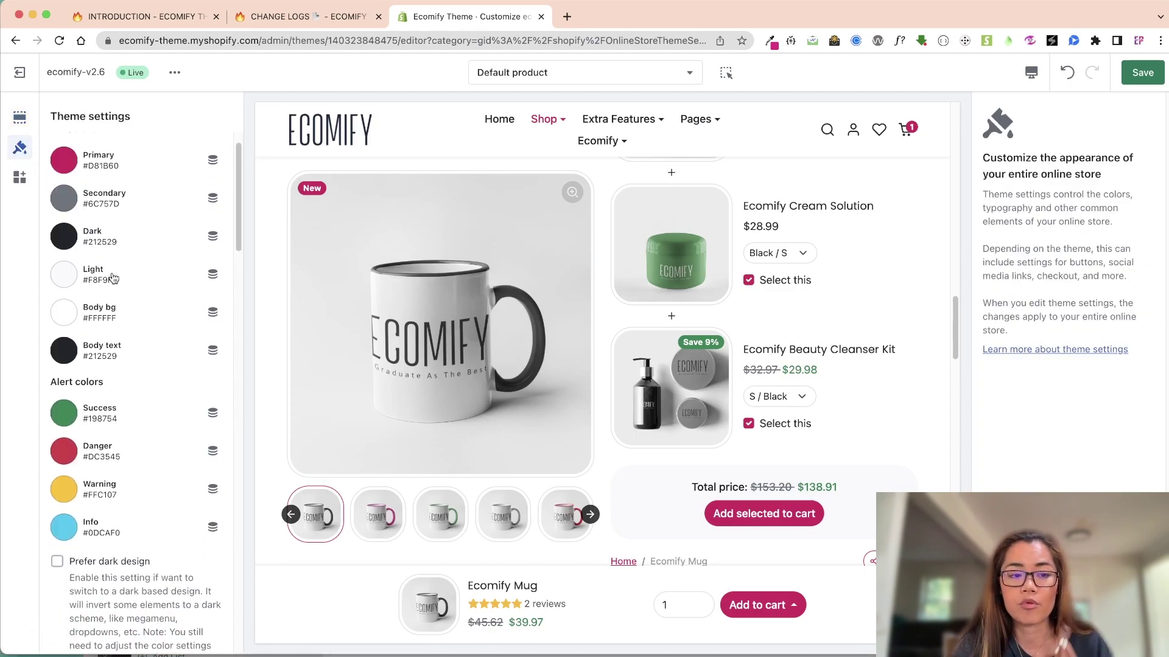
scroll(157, 268, down, 1)
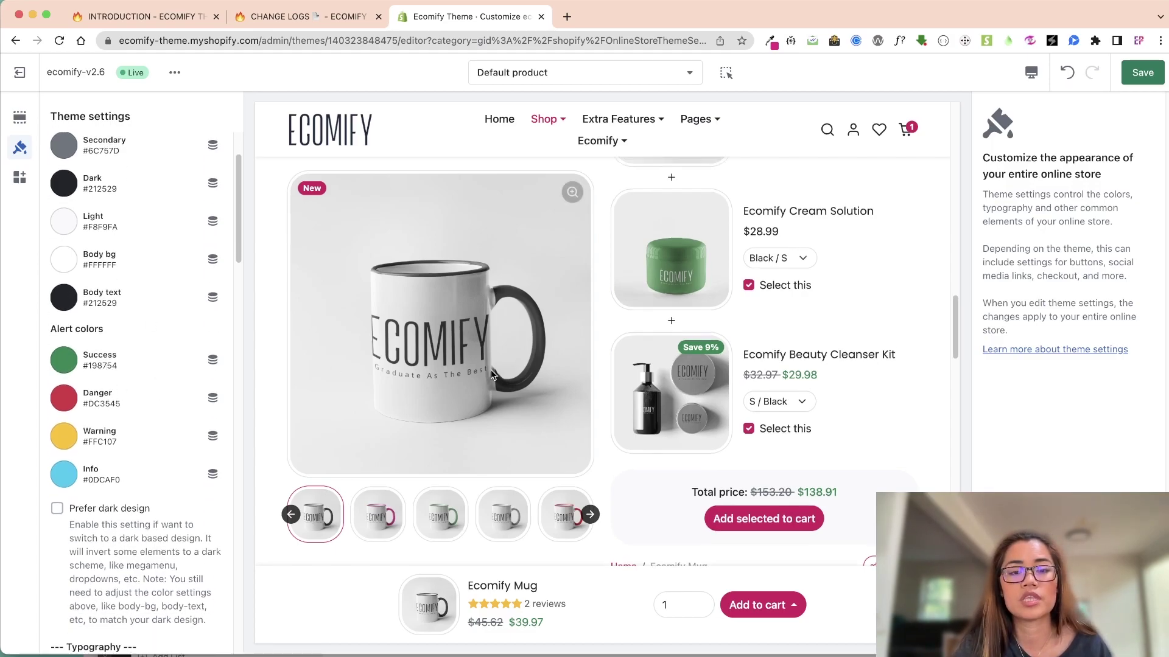
click(326, 134)
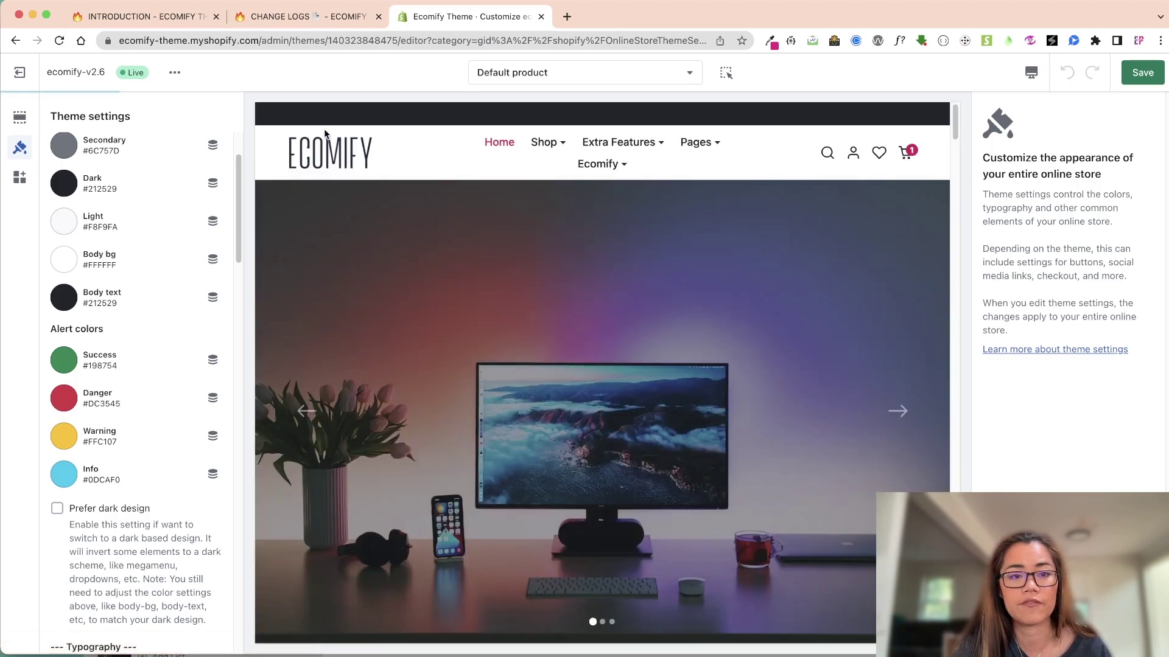
scroll(472, 407, down, 10)
scroll(478, 400, up, 3)
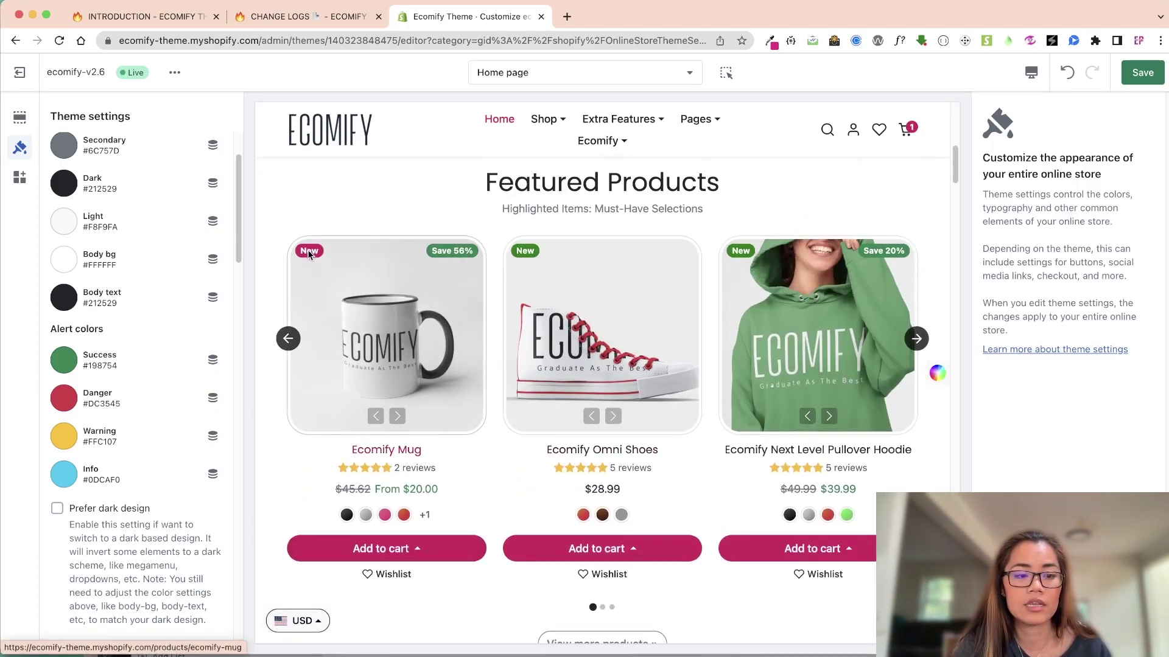
scroll(164, 237, up, 3)
scroll(406, 299, up, 1)
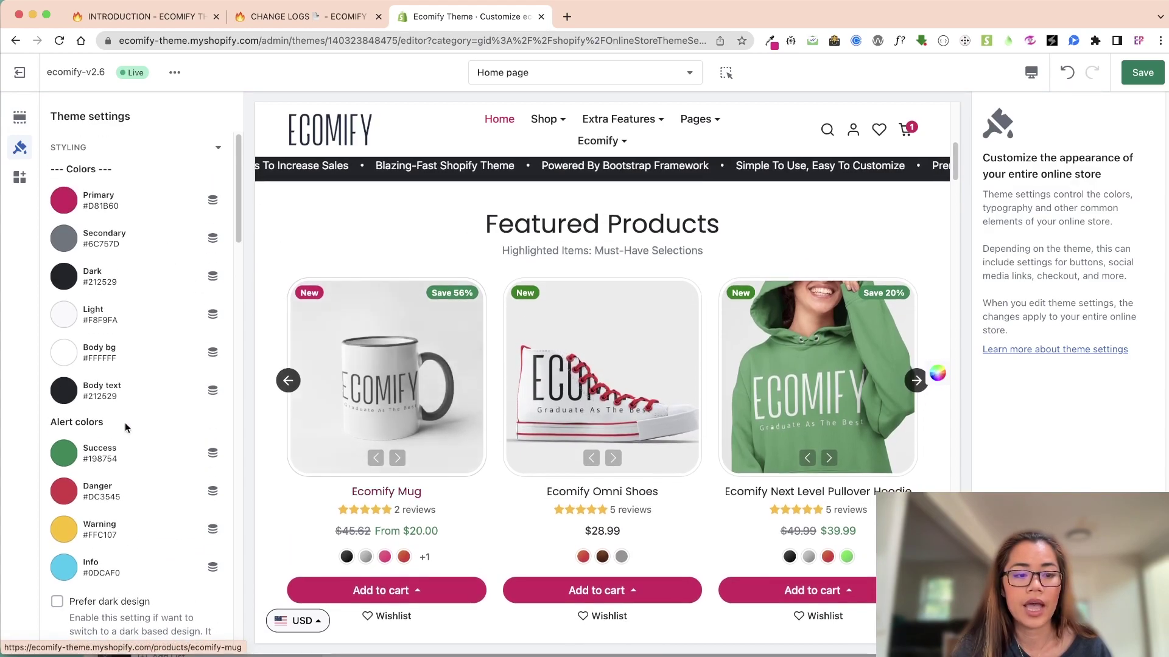
scroll(109, 426, down, 1)
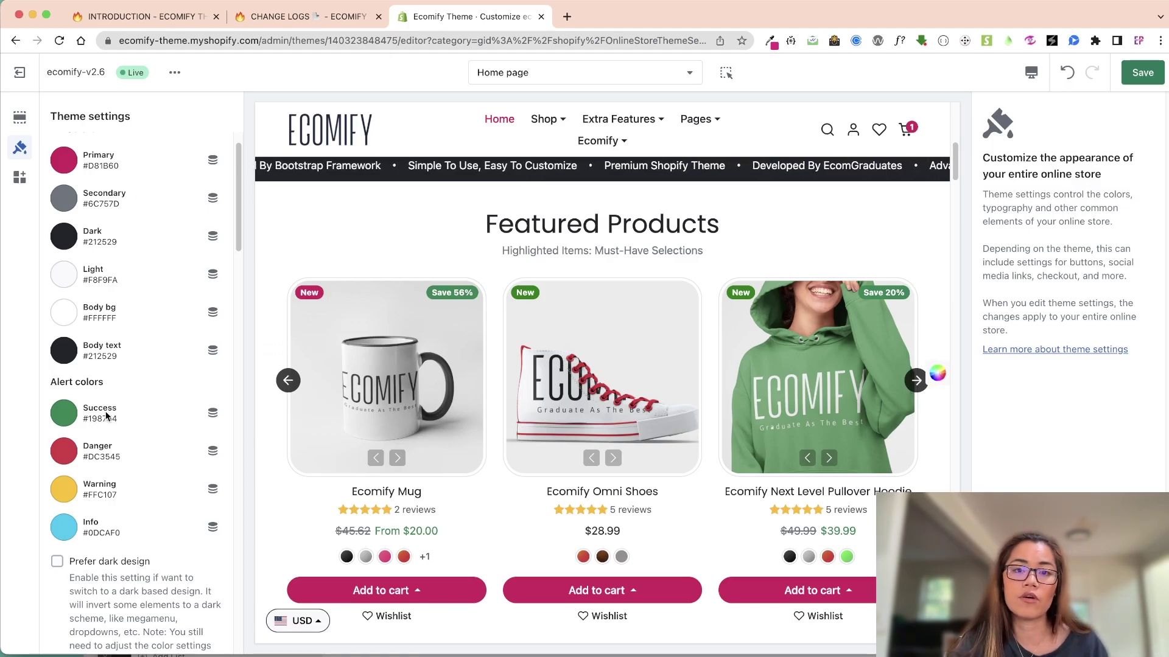
Change the Success alert colour from green #198754 to grey #6C757D.
click(72, 415)
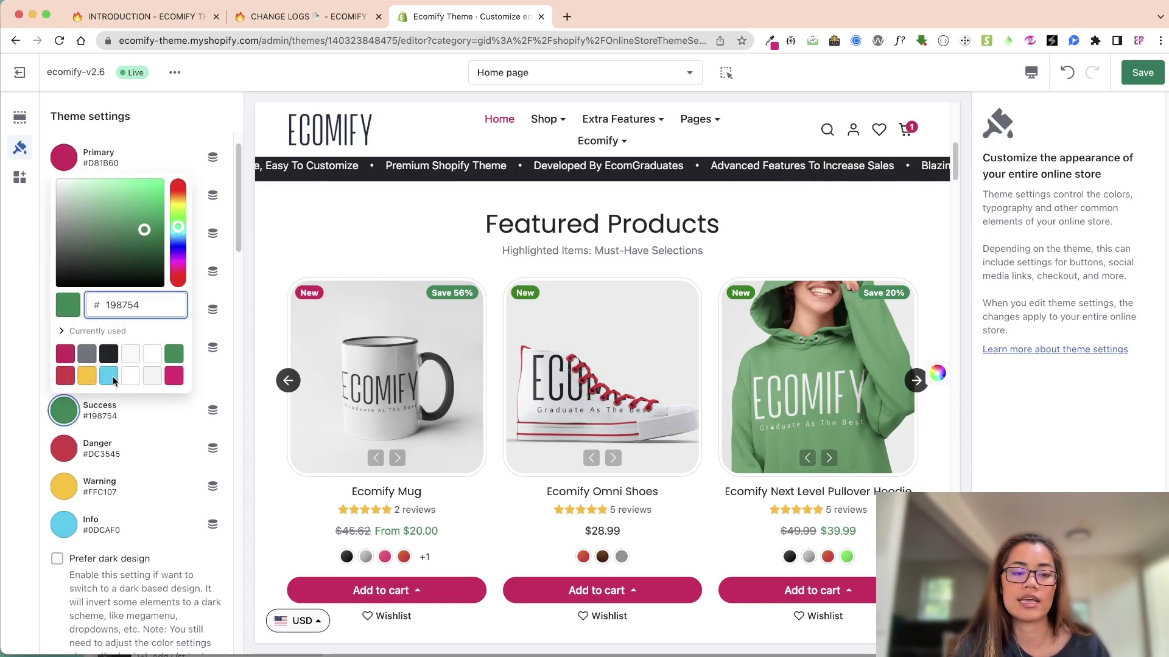
click(87, 354)
click(16, 380)
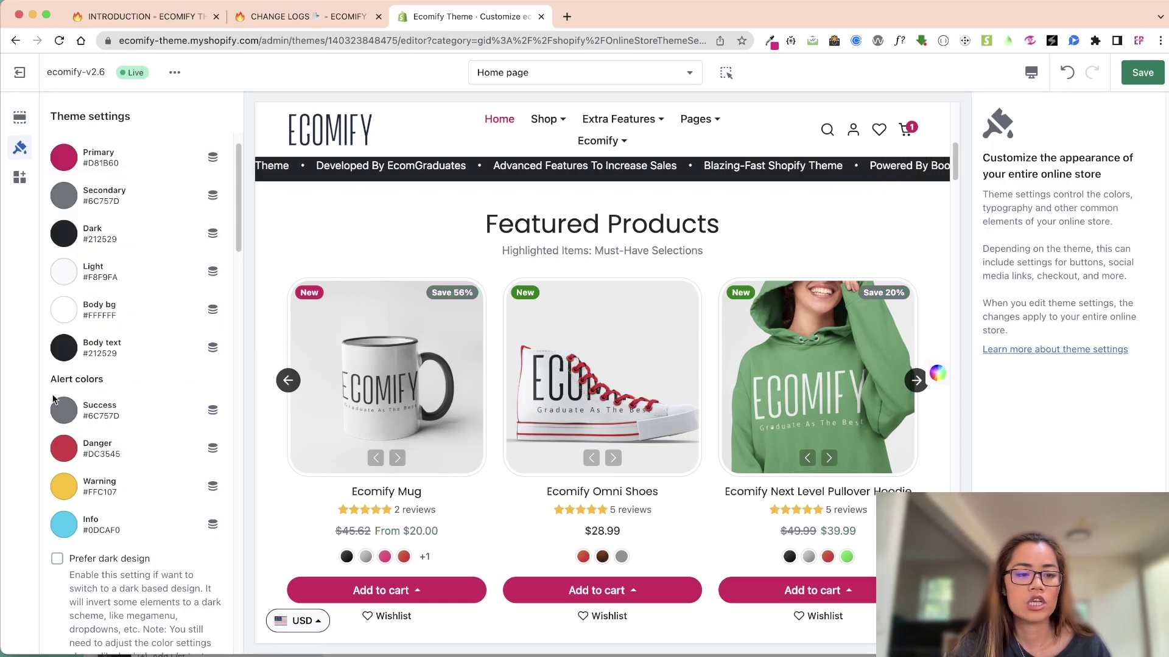
In the home page's Featured Products section, keep Sale badge color set to Success.
click(19, 118)
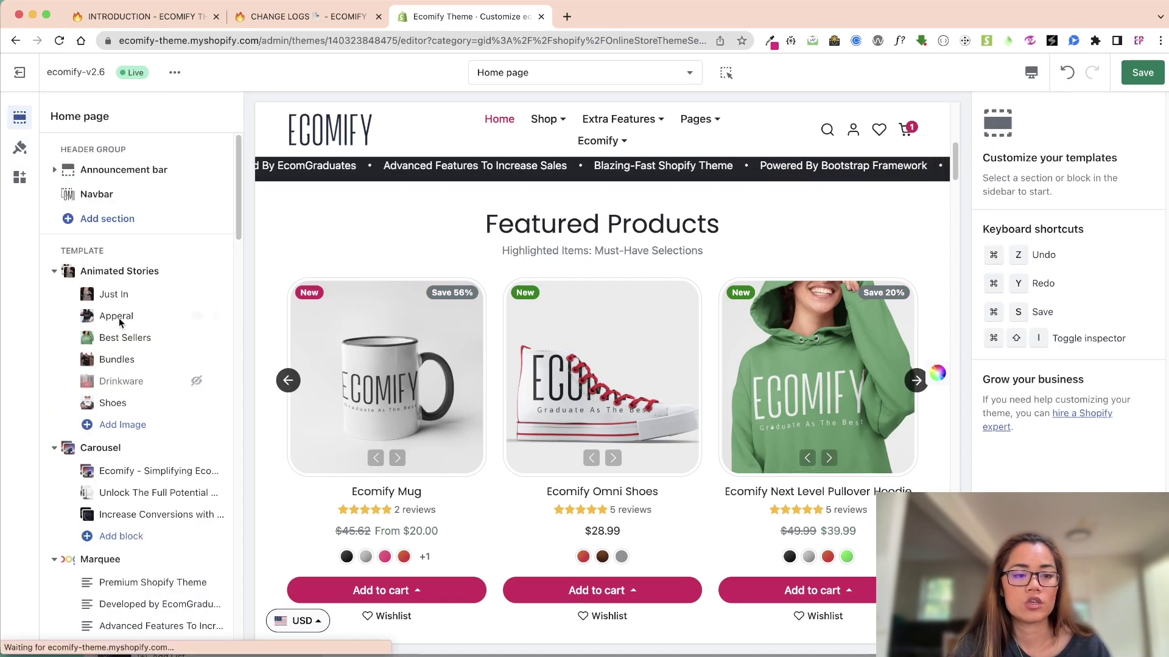
scroll(133, 366, down, 6)
click(146, 419)
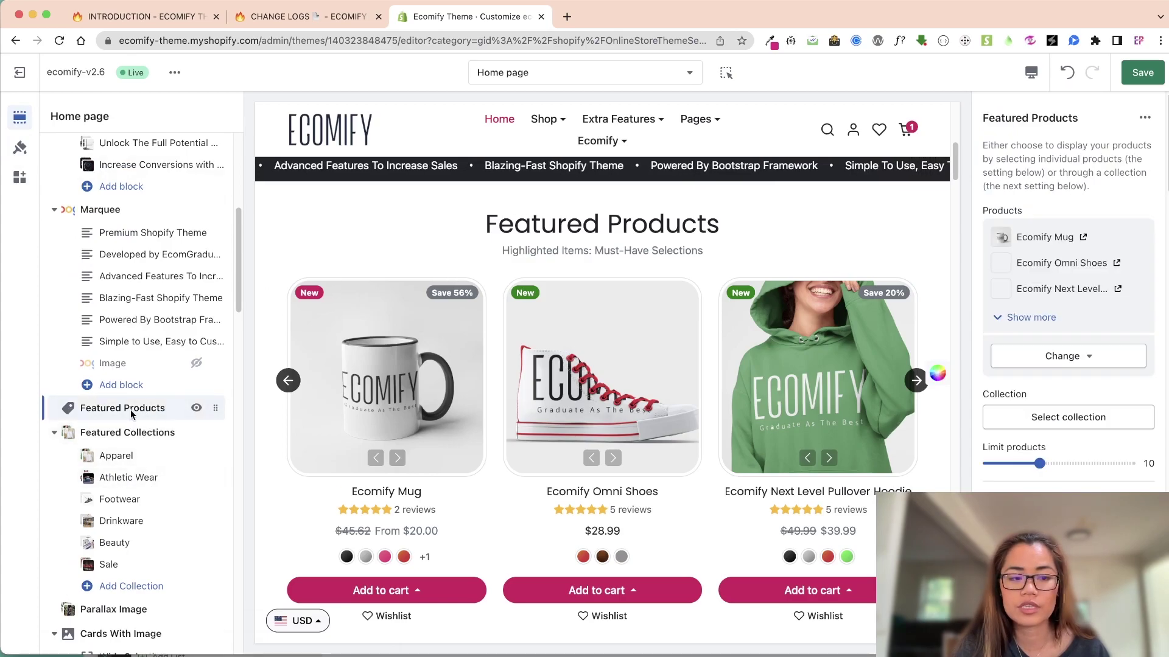
scroll(1007, 450, down, 15)
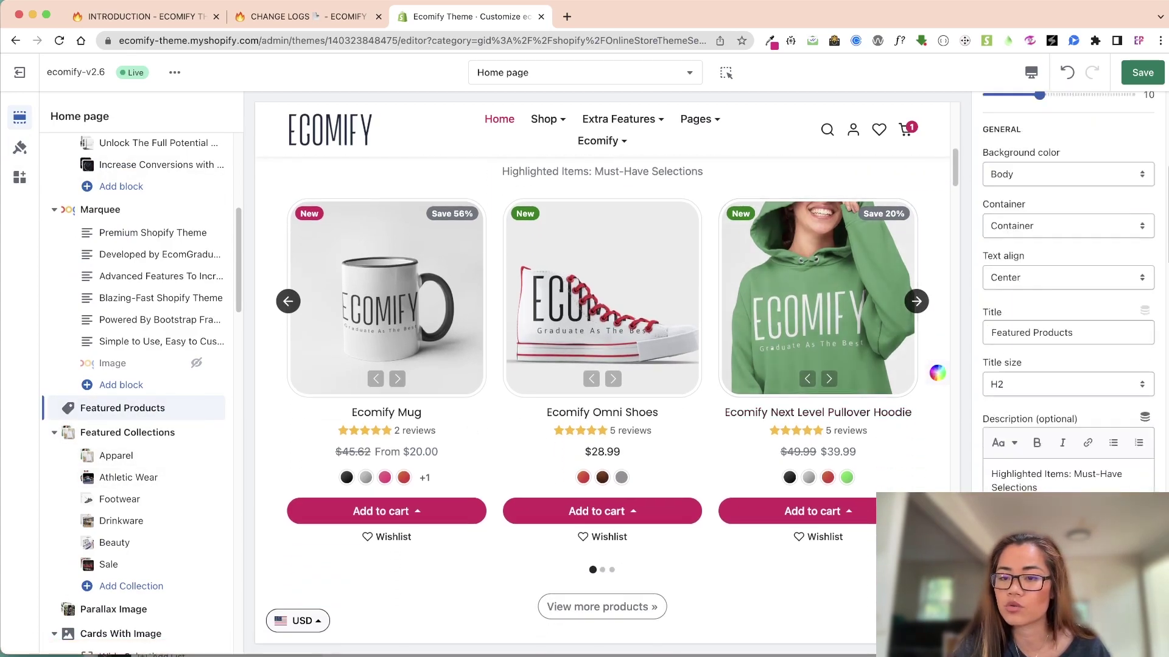
scroll(1013, 387, down, 2)
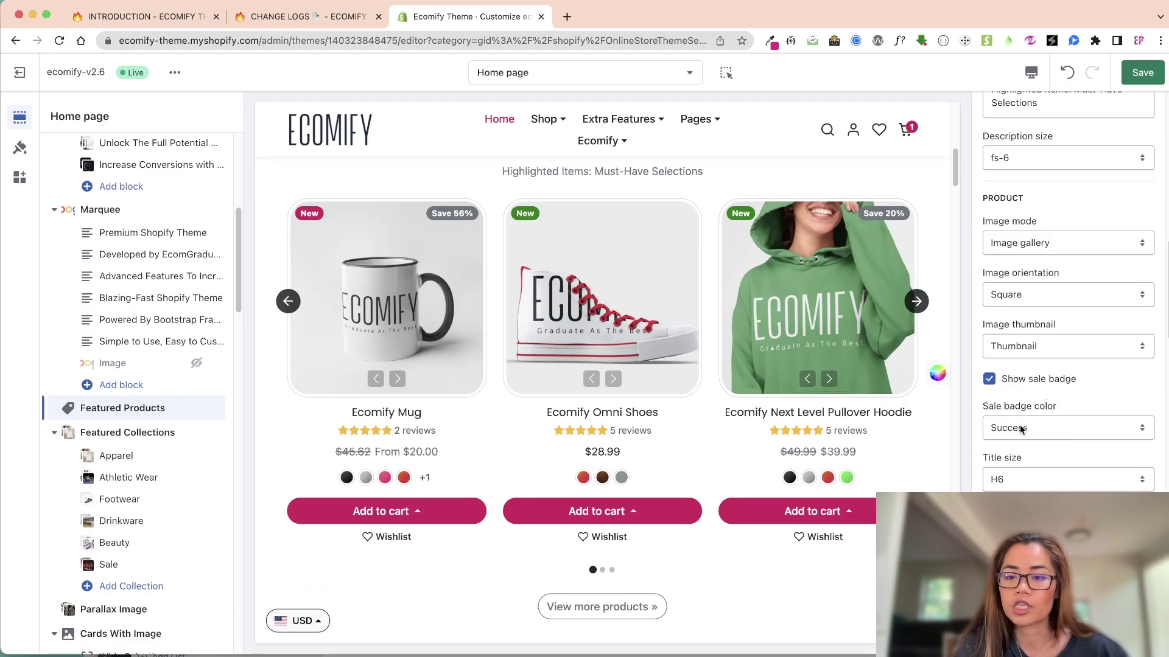
click(1061, 427)
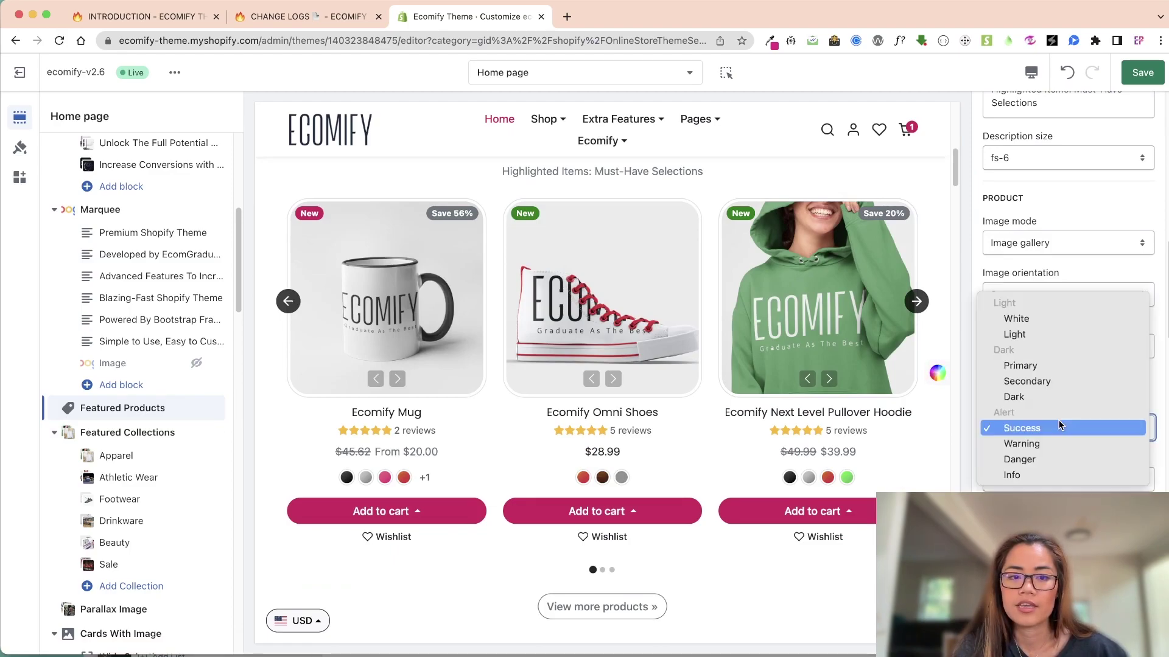
click(1057, 427)
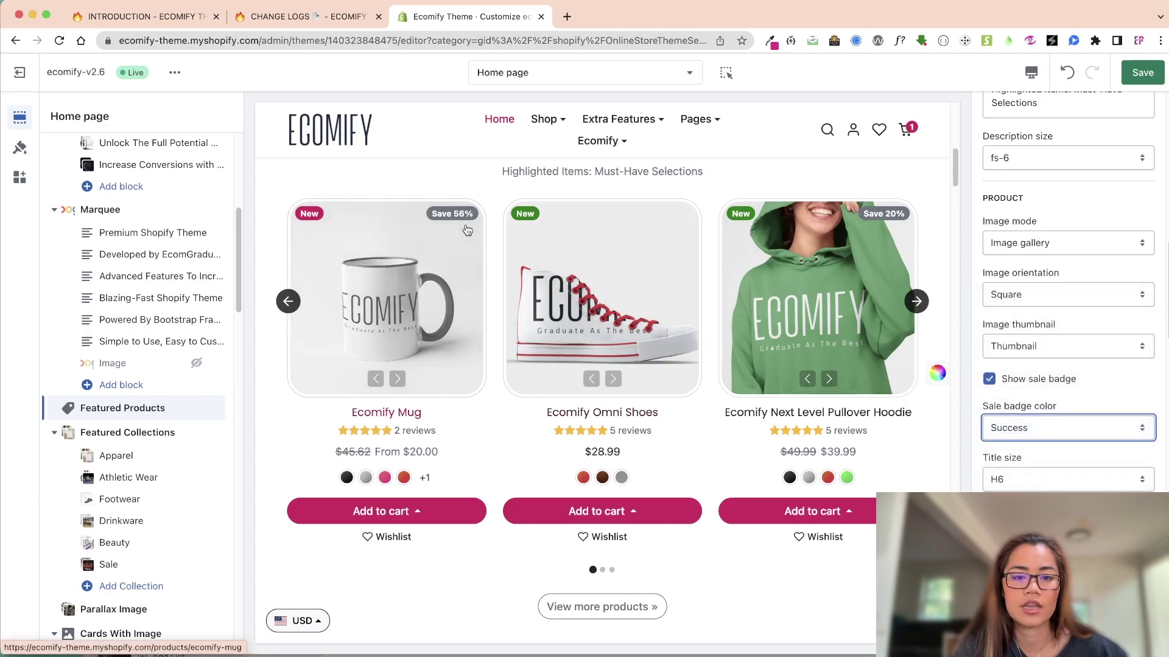
click(21, 152)
Set the Success alert colour to red #DD1D1D, checking the changelog tab meanwhile.
click(63, 456)
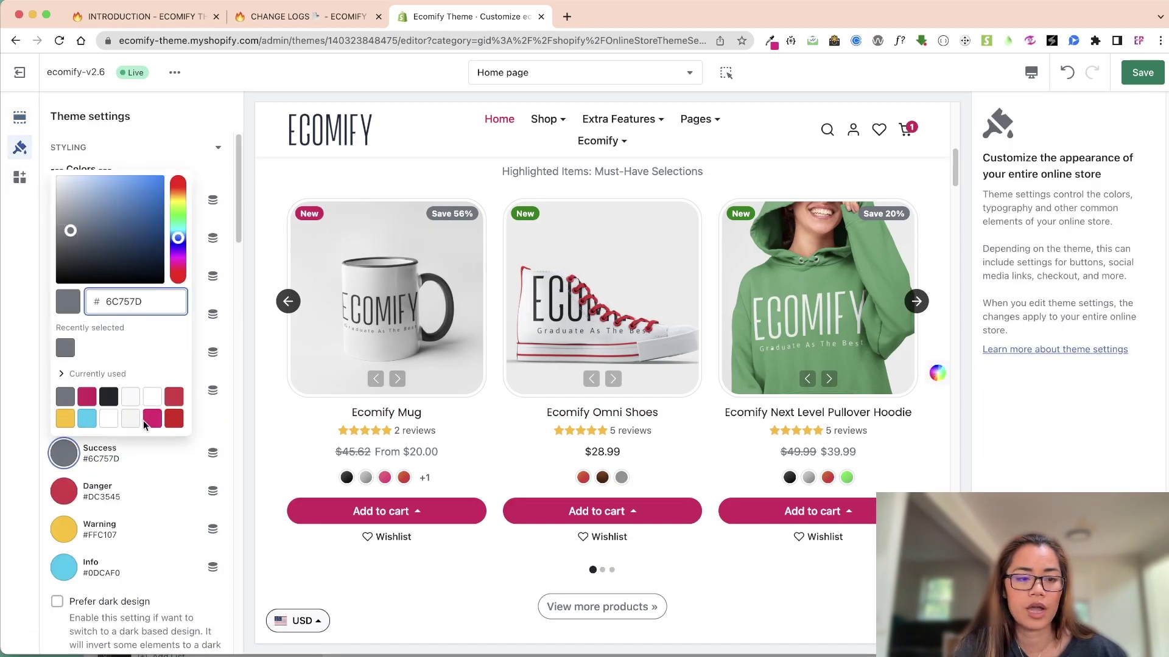
click(166, 422)
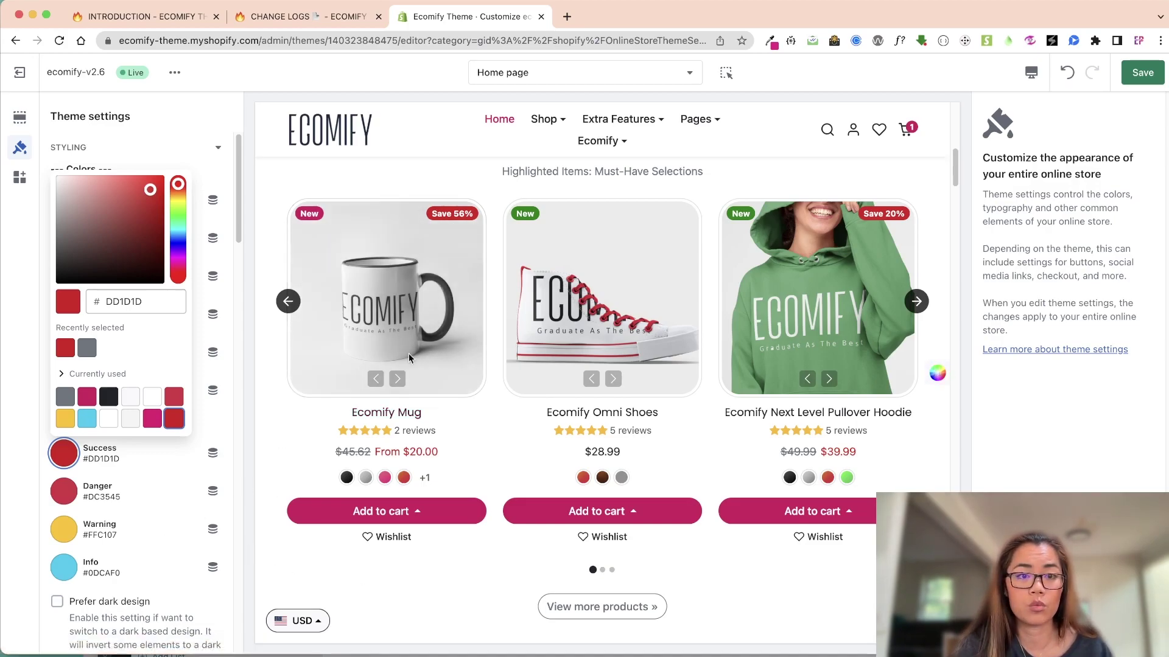
click(323, 25)
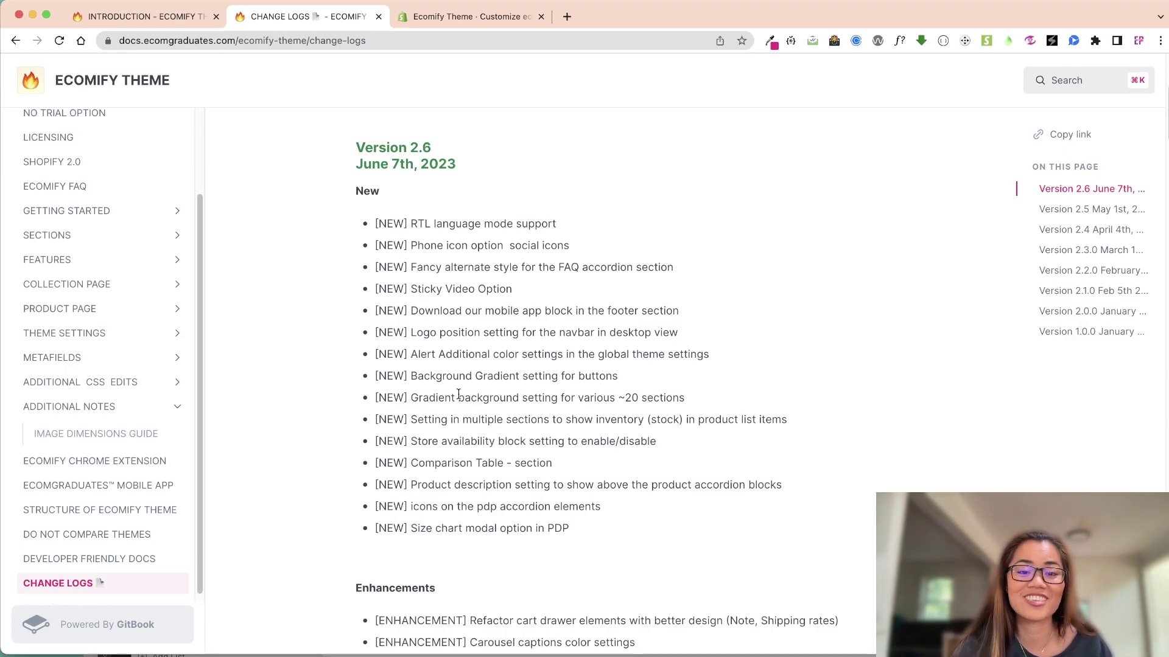
click(480, 21)
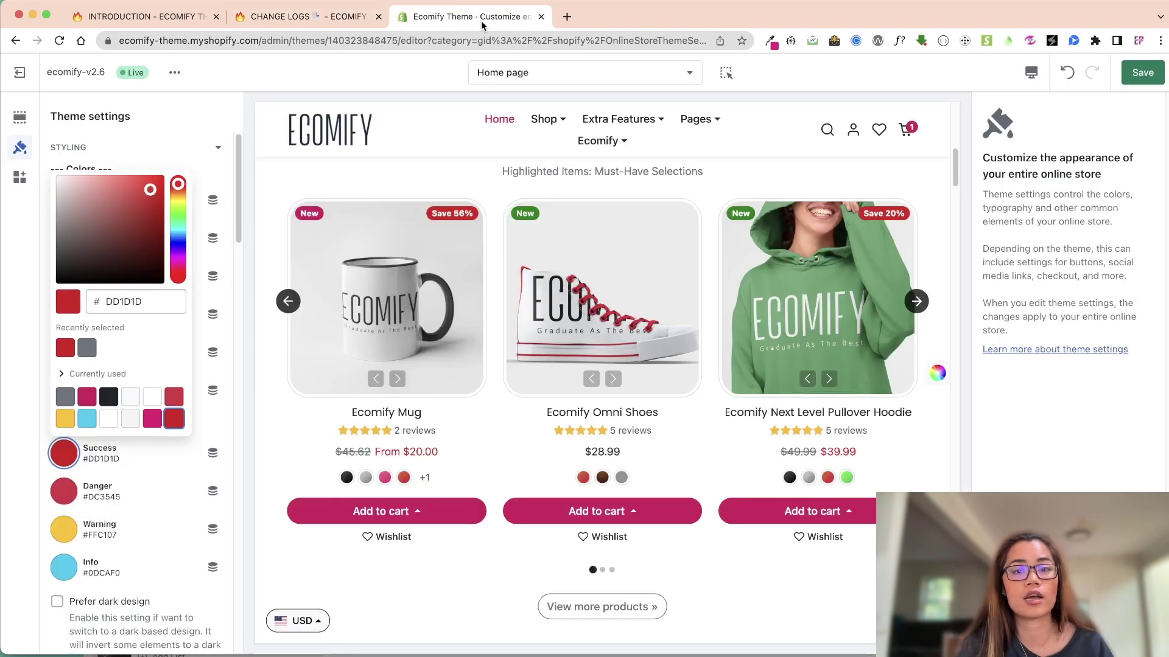
click(328, 127)
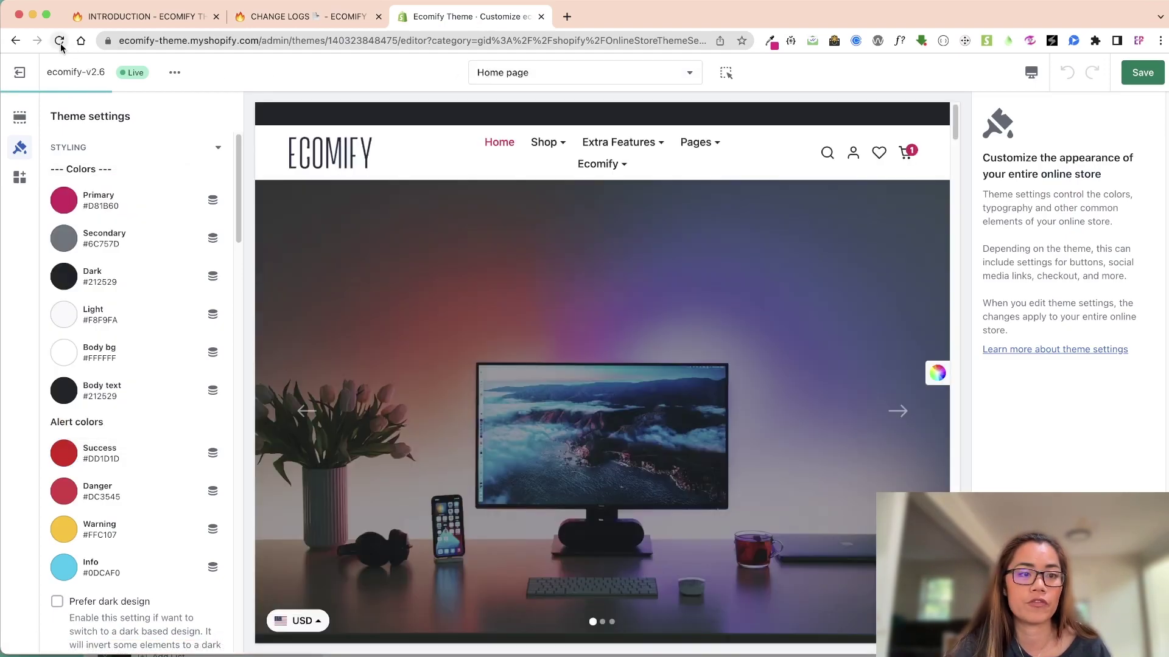
Reload the editor, discarding the unsaved red Success colour.
click(59, 40)
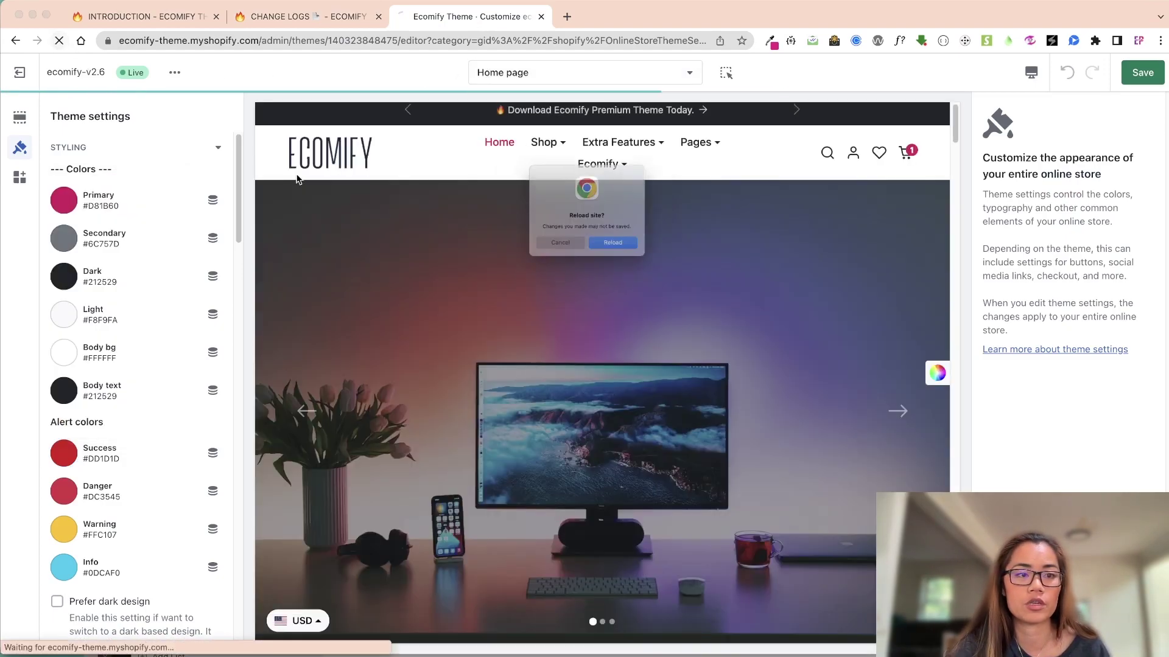
click(635, 256)
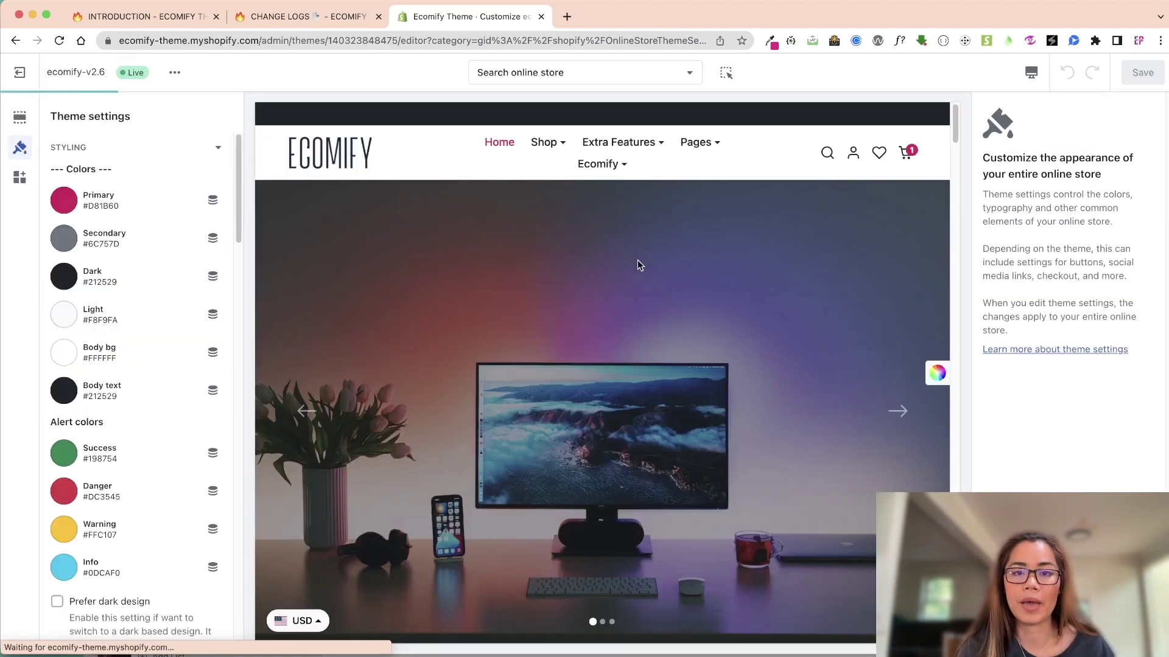
scroll(466, 431, down, 6)
scroll(466, 431, down, 20)
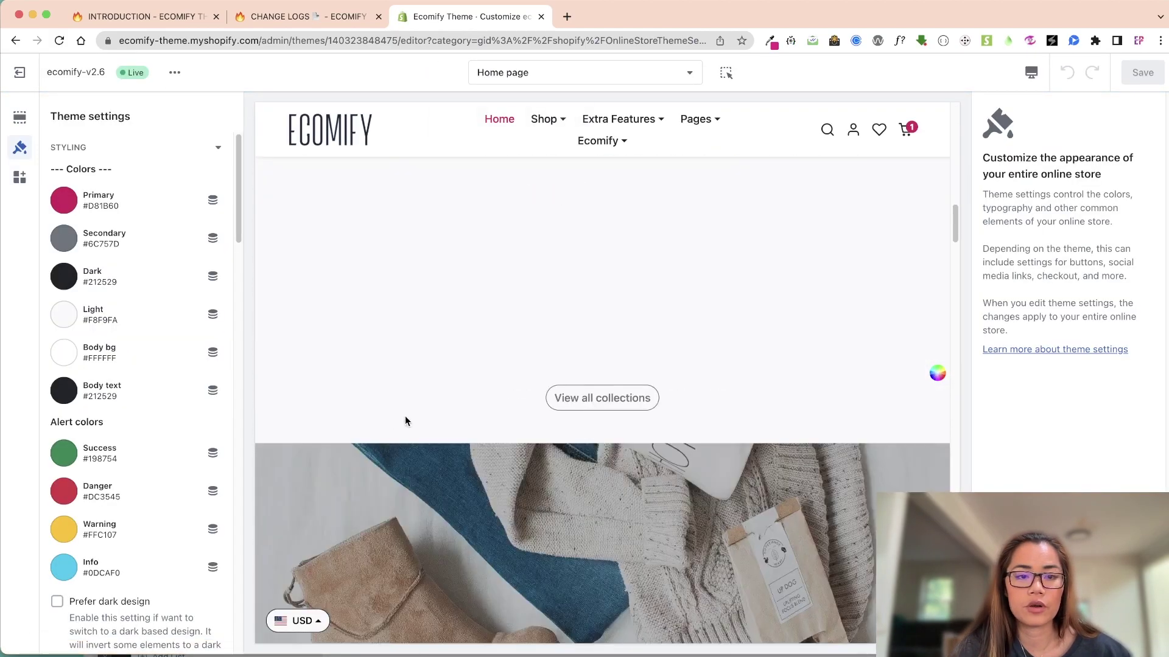
scroll(425, 472, down, 2)
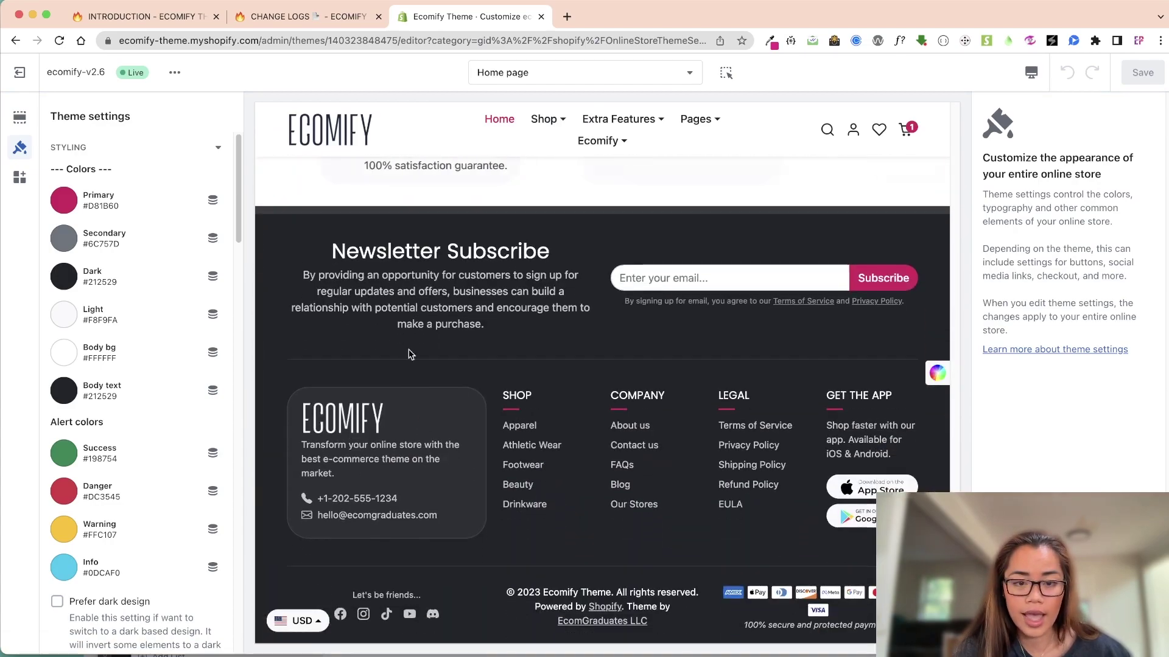
Open the Footer section's settings from the home page sections list.
click(19, 117)
scroll(120, 543, down, 15)
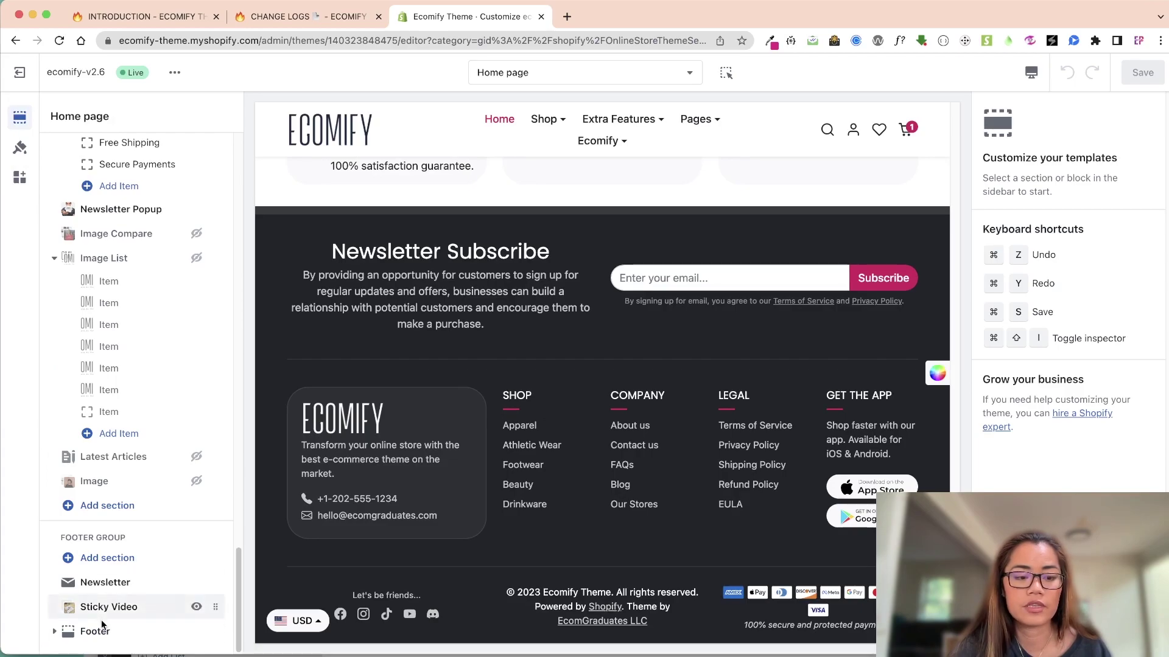
click(97, 632)
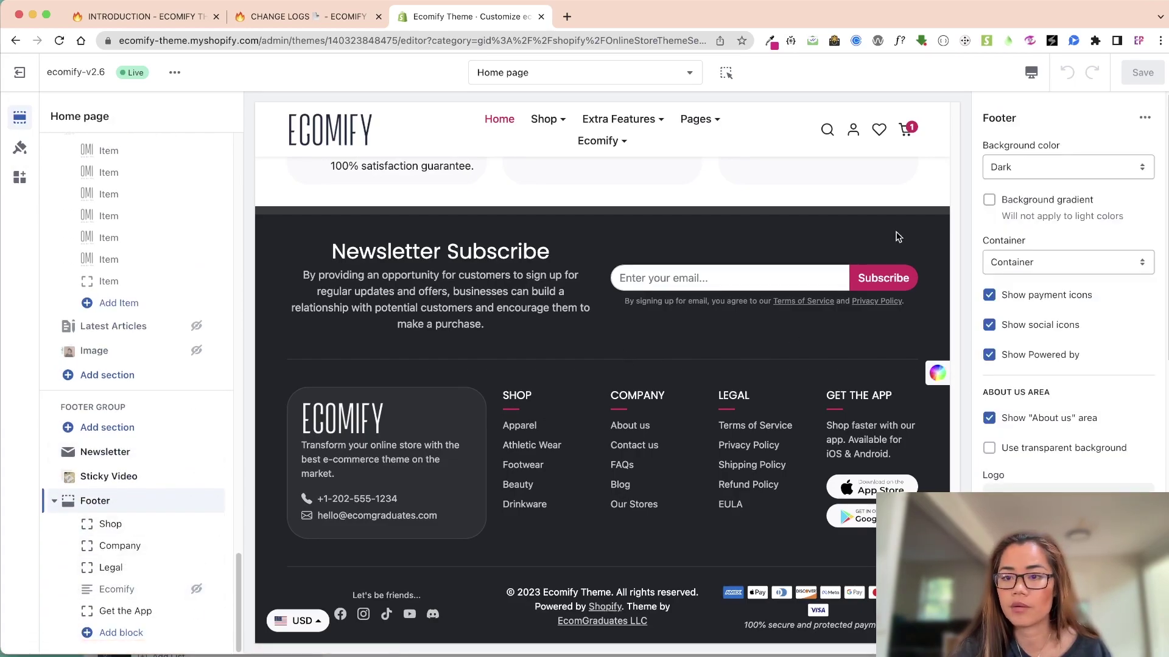
Toggle the Footer's Background gradient on and off, leaving it off.
click(1042, 201)
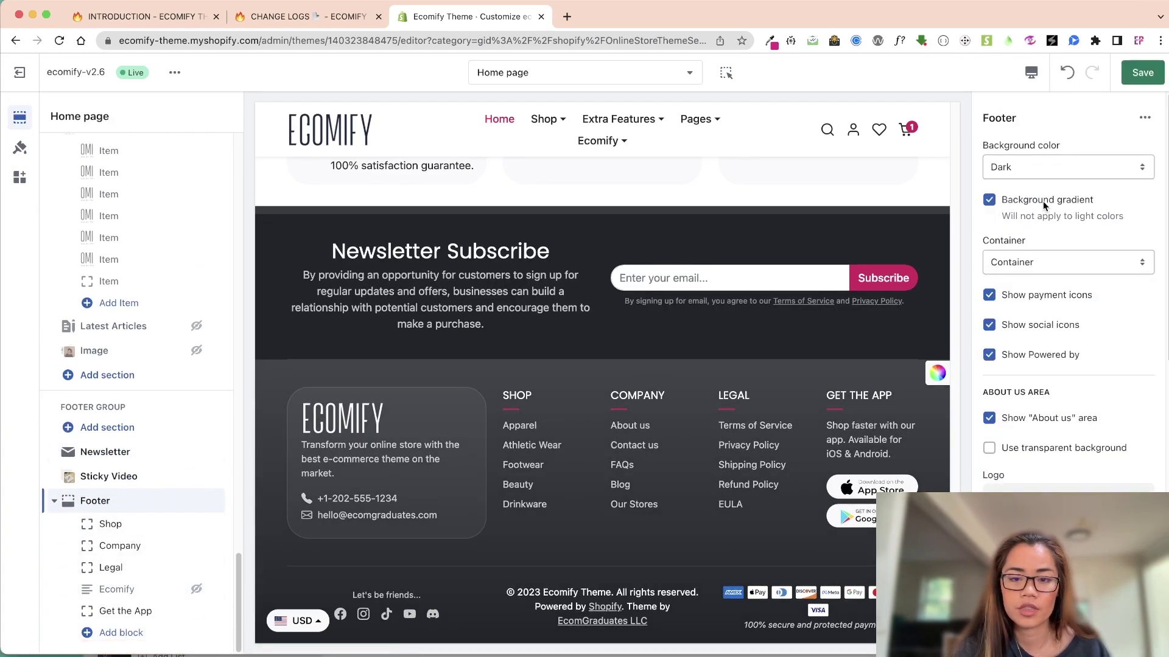
click(1043, 201)
click(1042, 201)
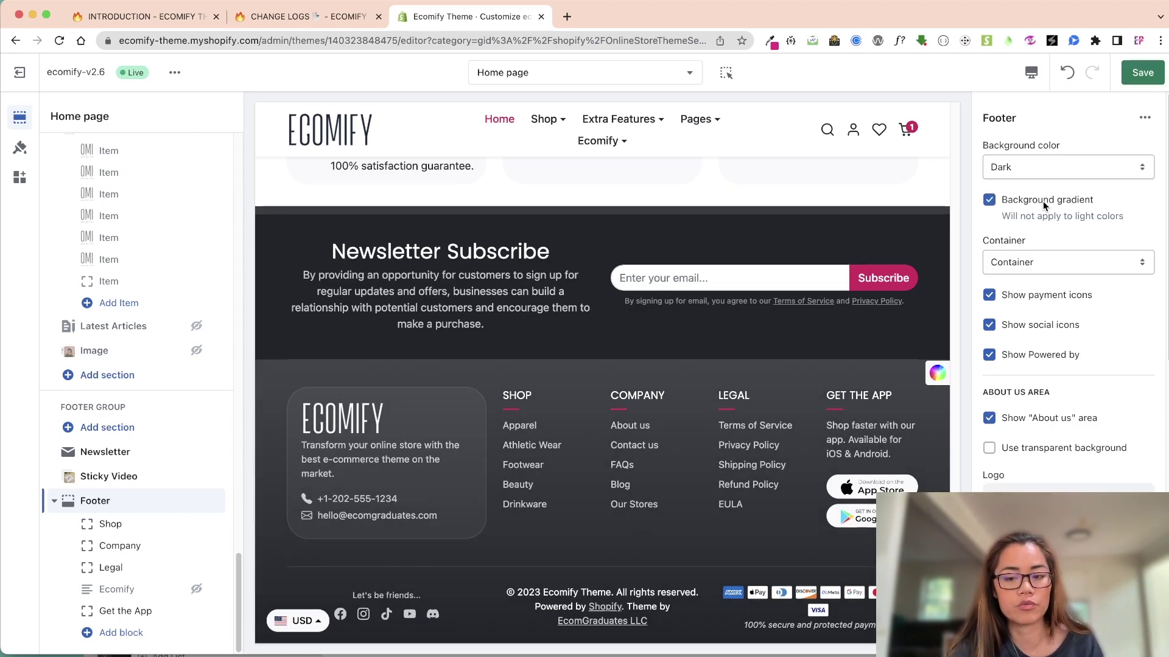
click(1043, 201)
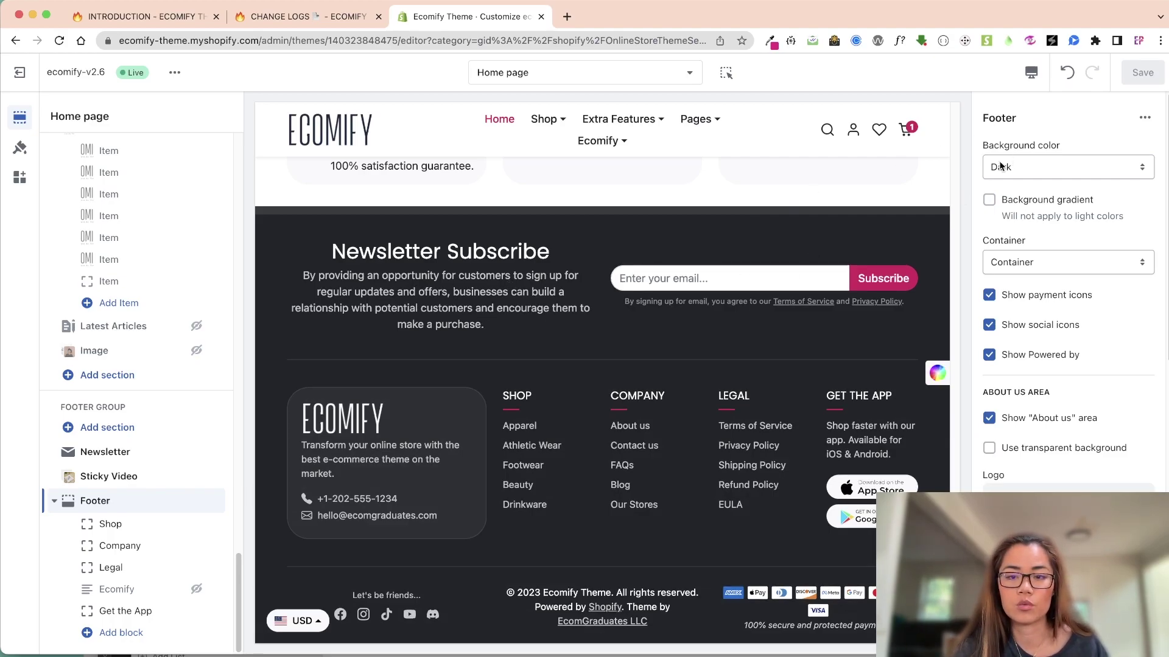
Open the Latest Articles section settings, then switch to the Ecomify changelog tab.
click(267, 17)
key(ctrl+shift+Tab)
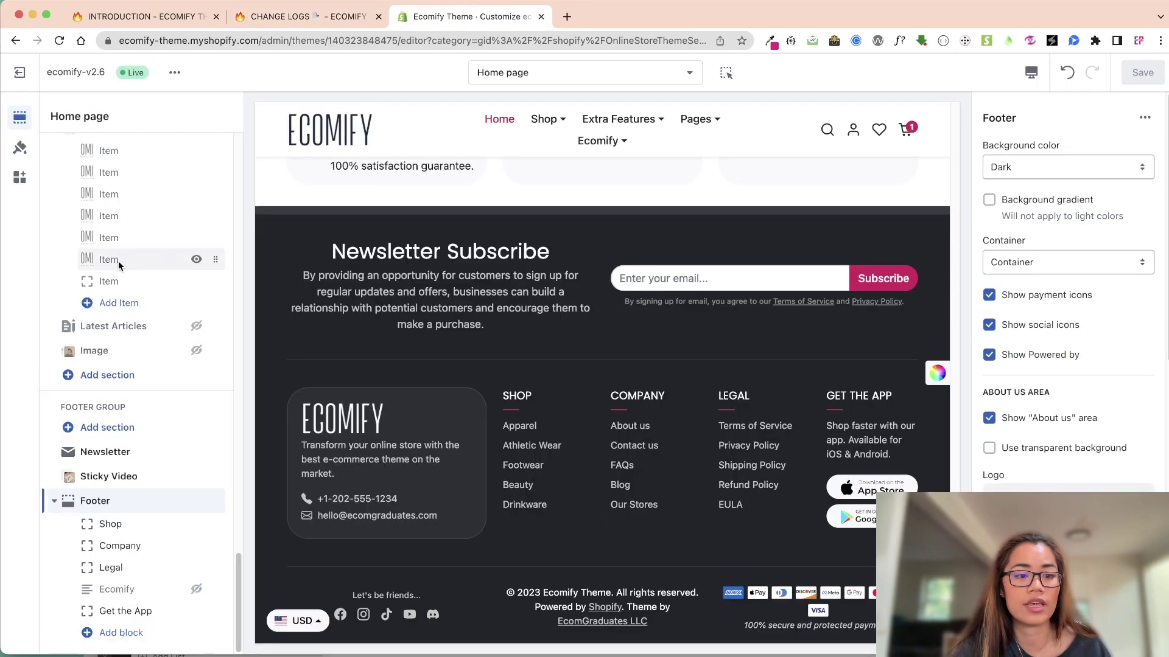
click(132, 328)
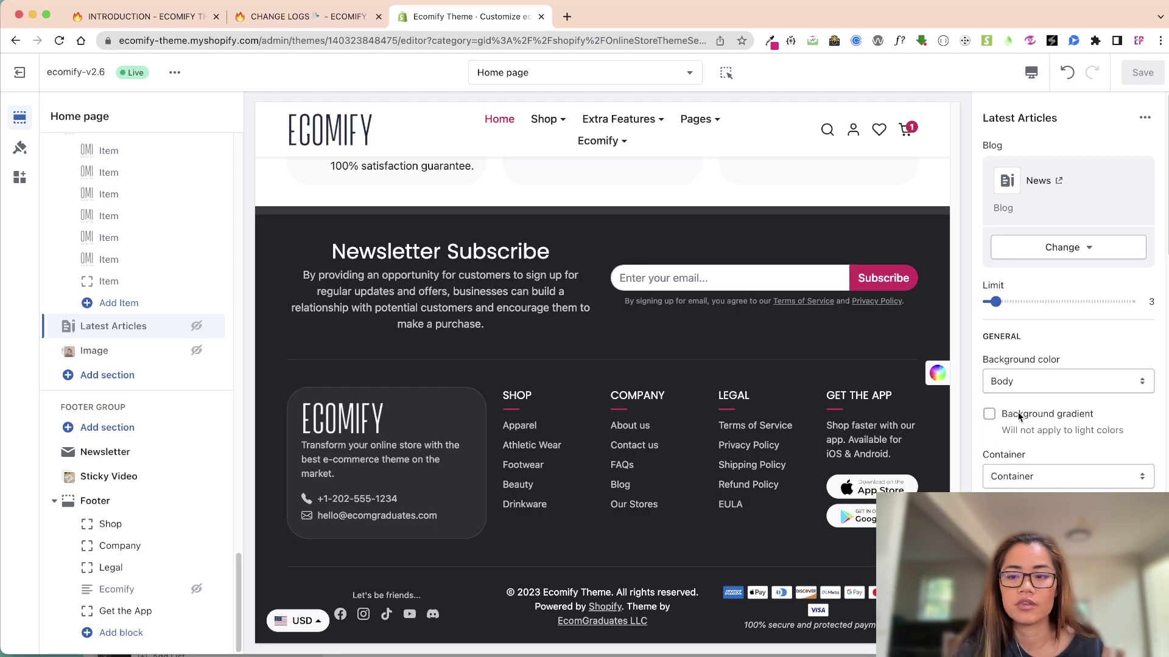
key(ctrl+shift+Tab)
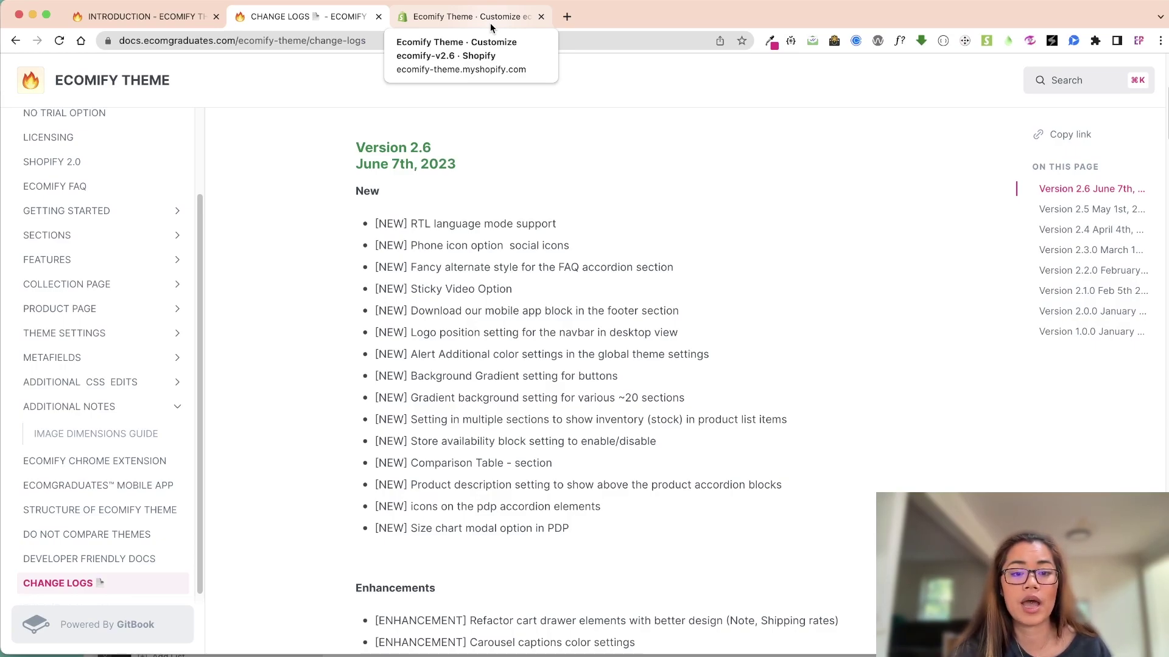
Delete the footer's Get the App block and add a Mobile apps block.
click(490, 23)
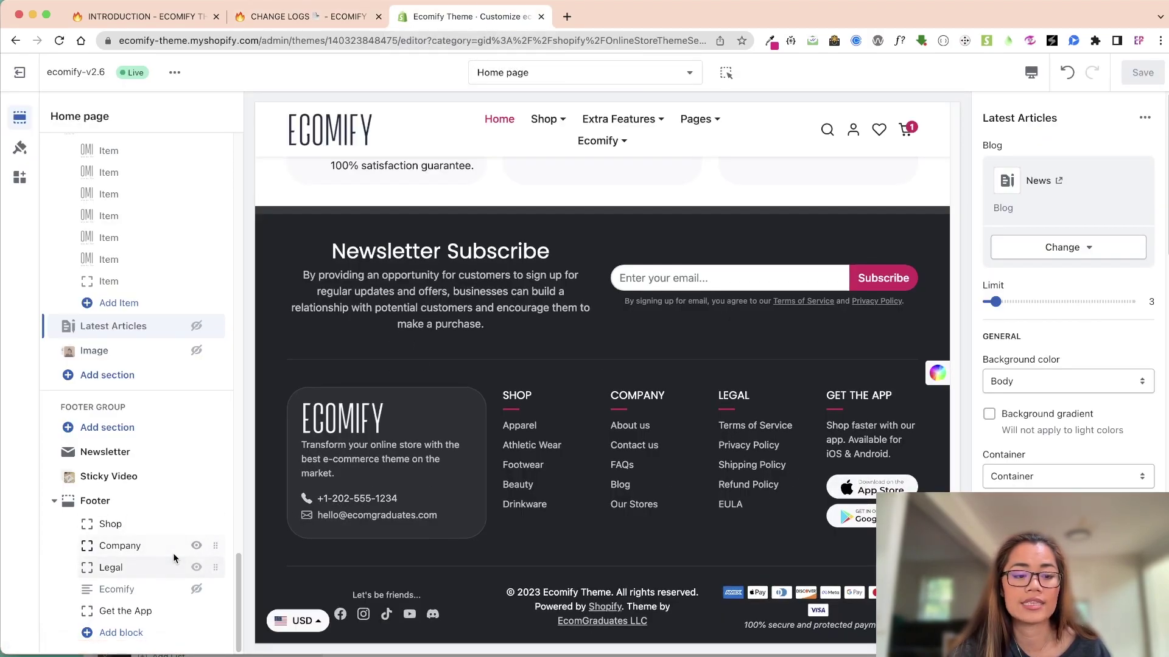
click(119, 611)
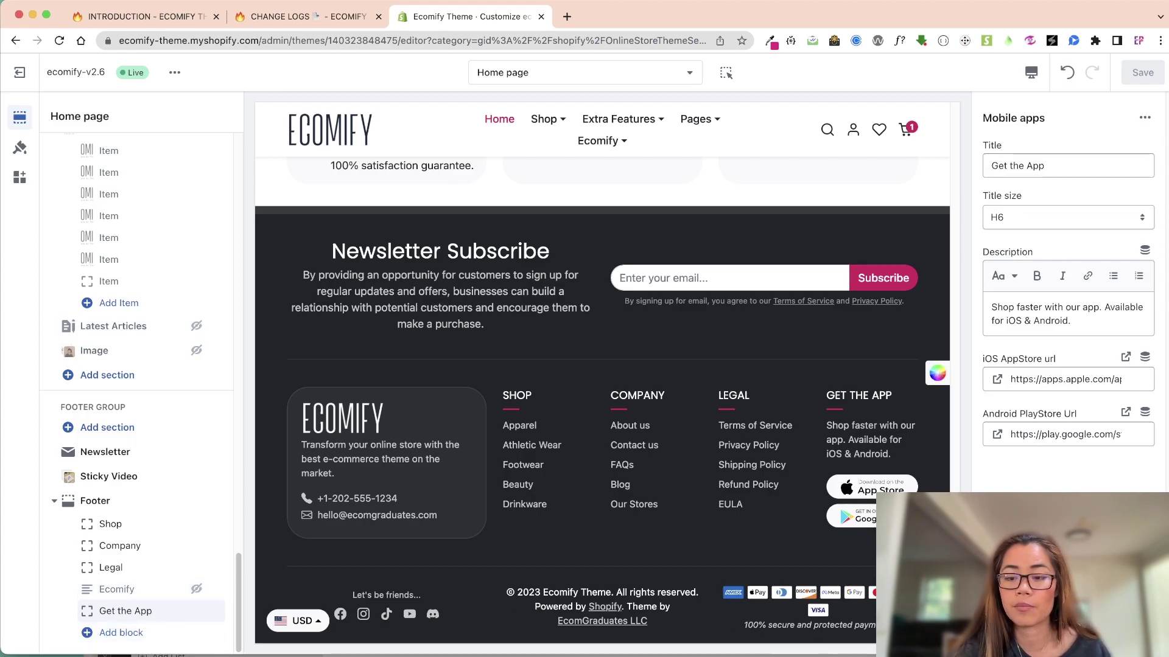
key(Delete)
click(120, 633)
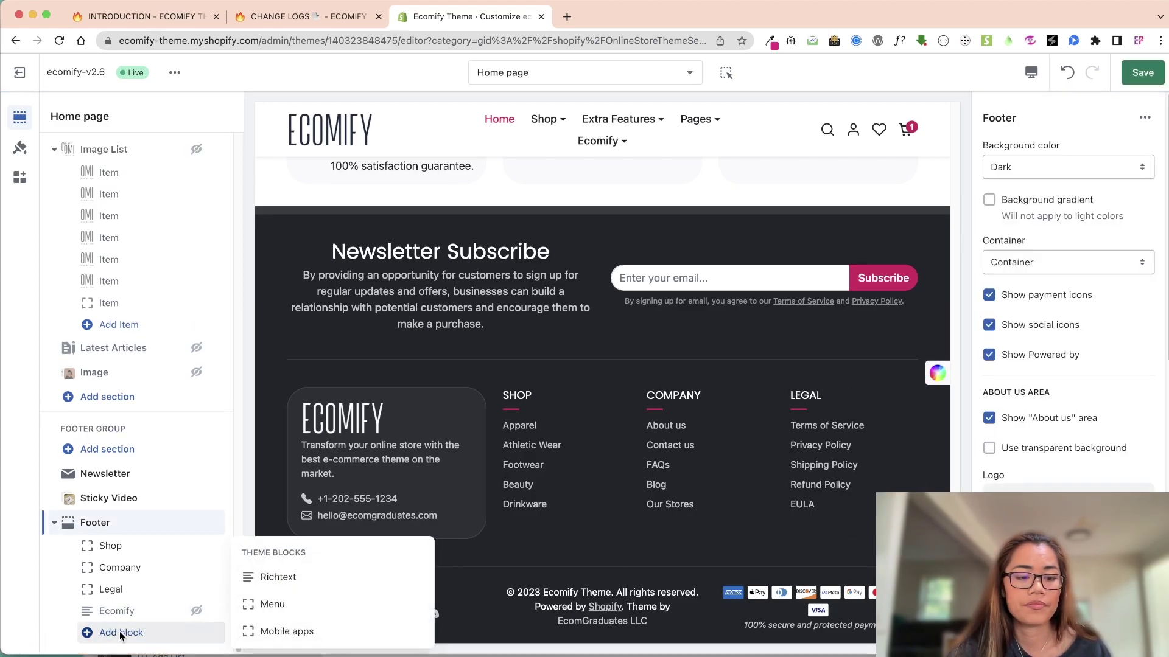
click(286, 632)
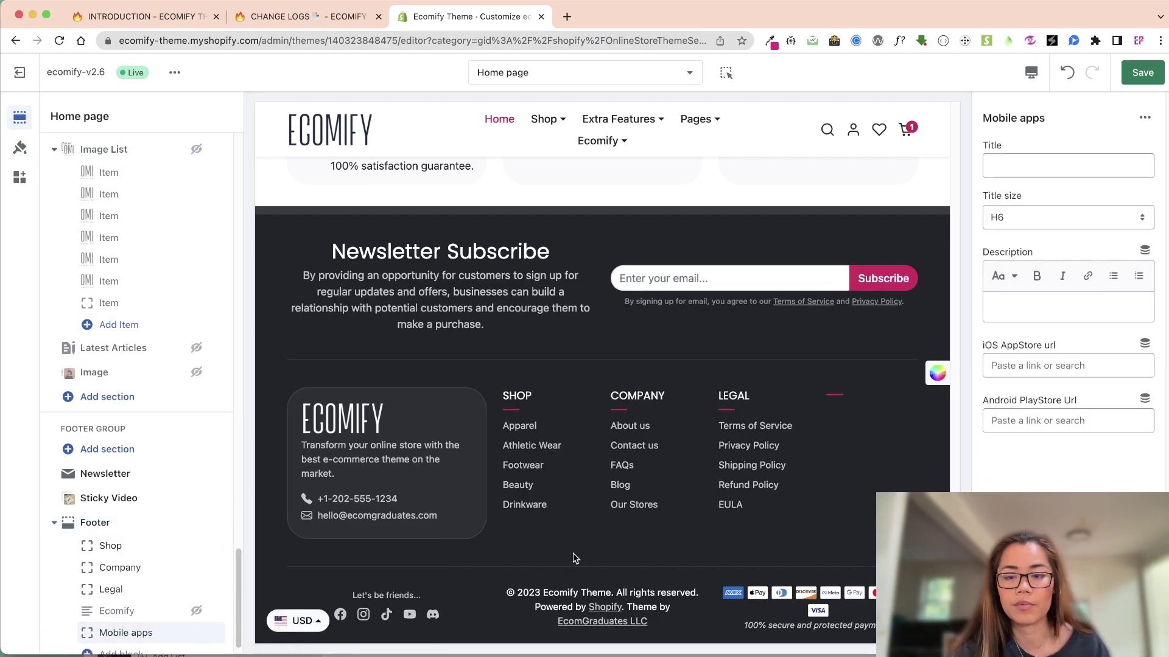
Reload the editor with confirmation, then switch to the changelog tab.
click(59, 40)
key(Return)
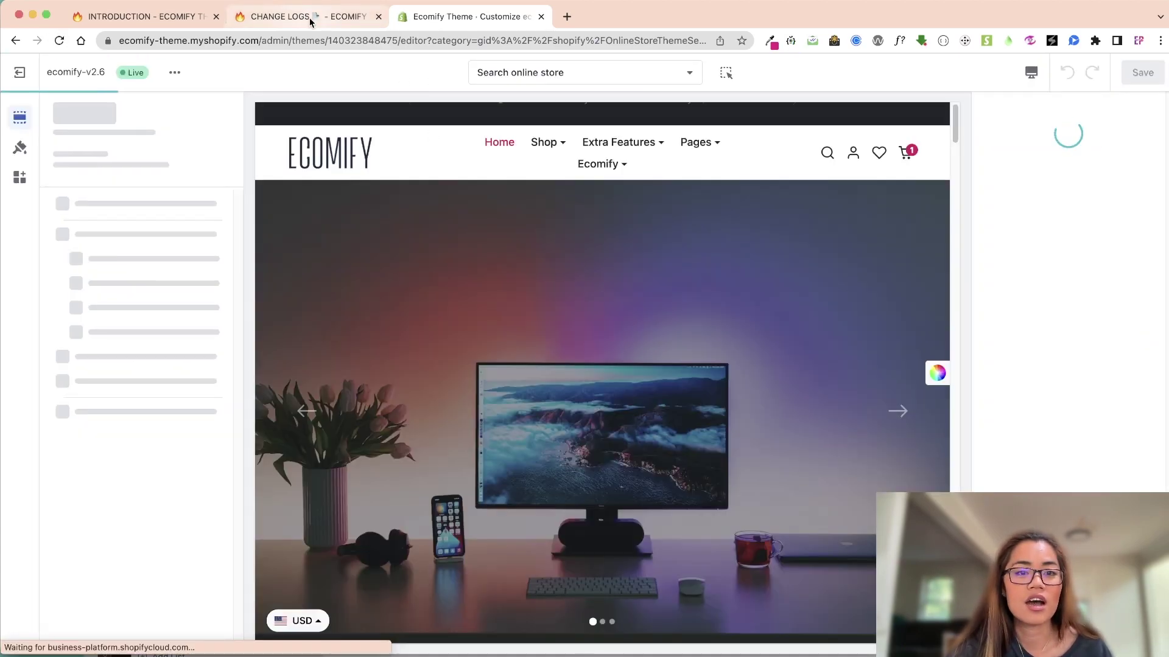
click(307, 17)
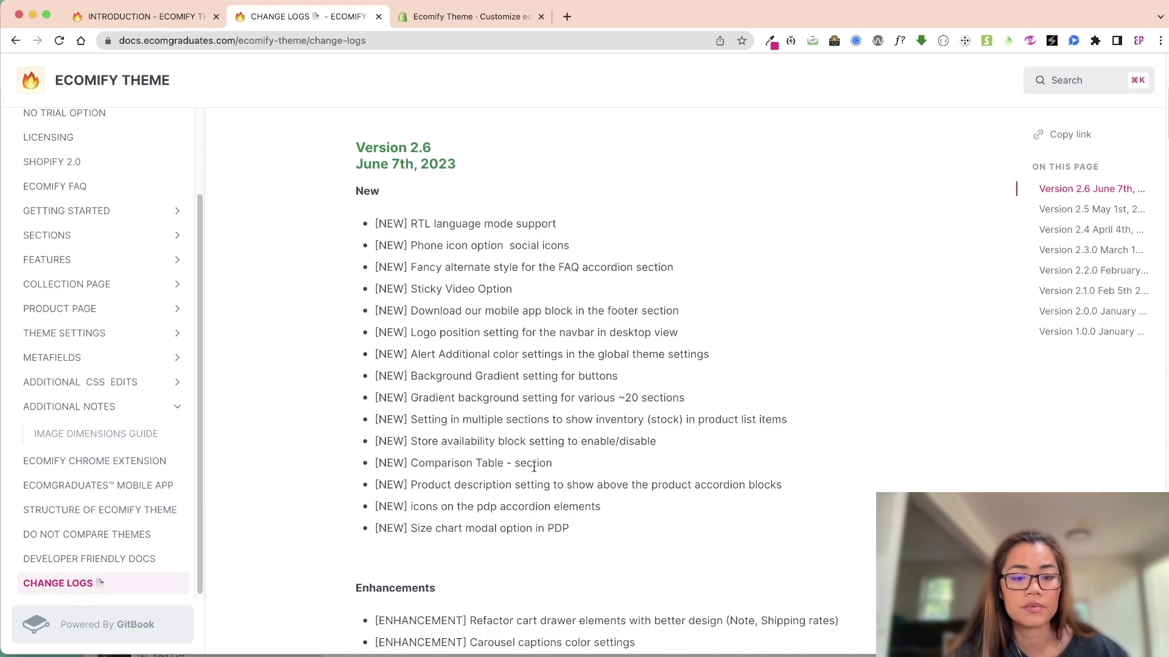
Open the Ecomify Mug product page and its Product template settings.
click(466, 16)
scroll(444, 397, down, 10)
scroll(444, 322, up, 1)
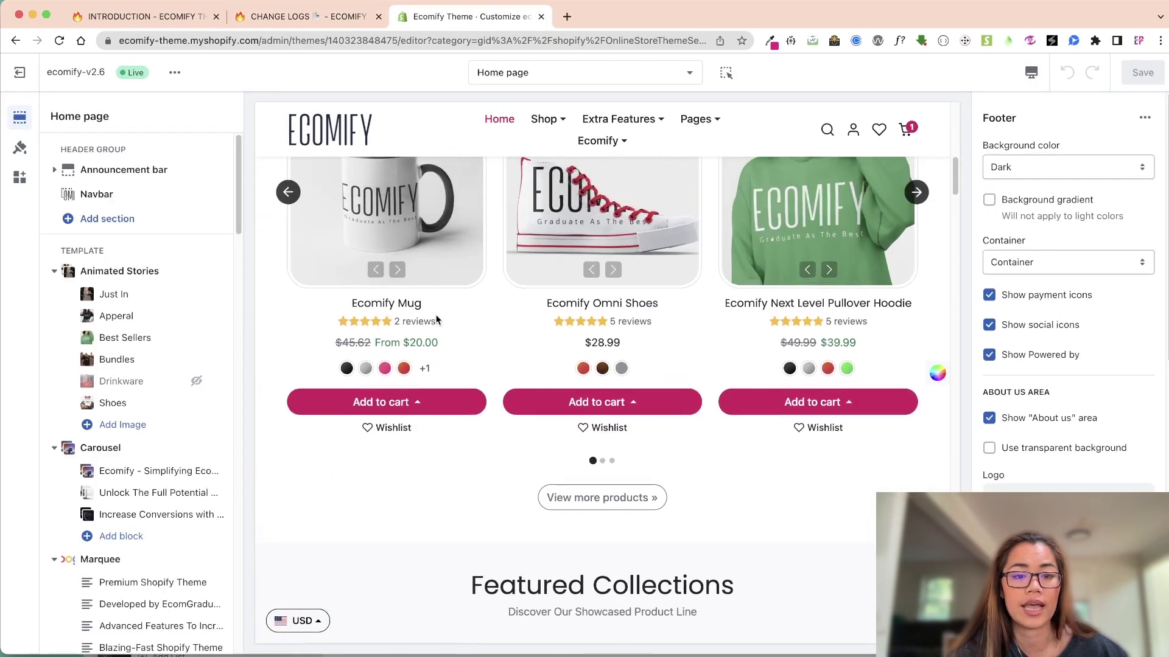
click(450, 266)
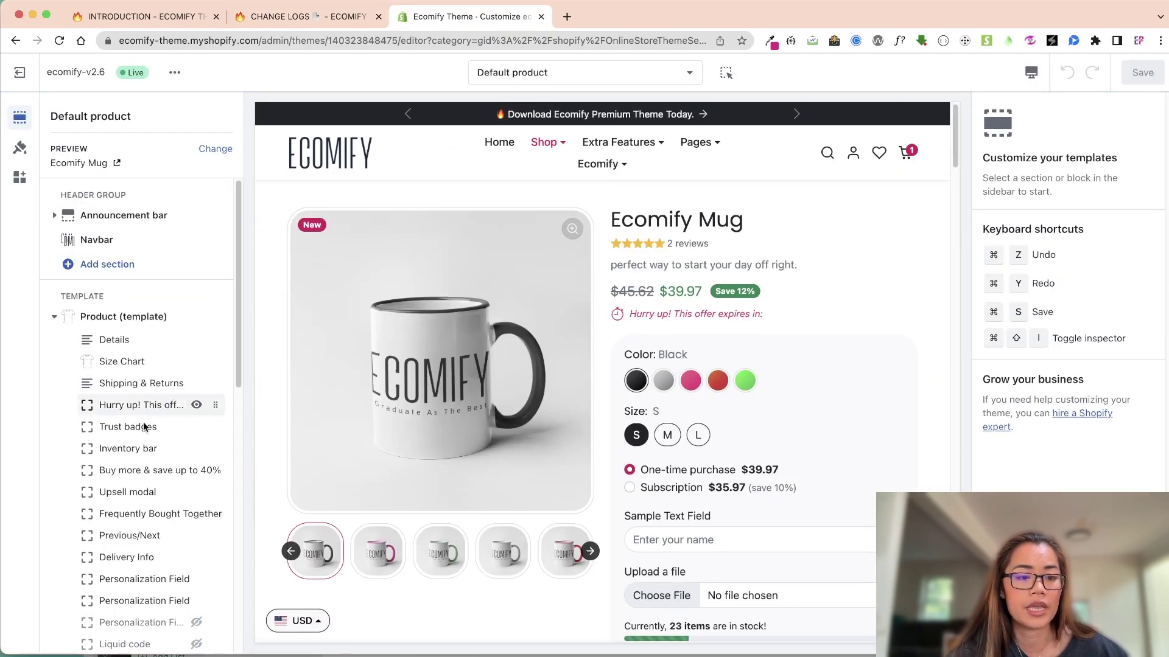
click(140, 319)
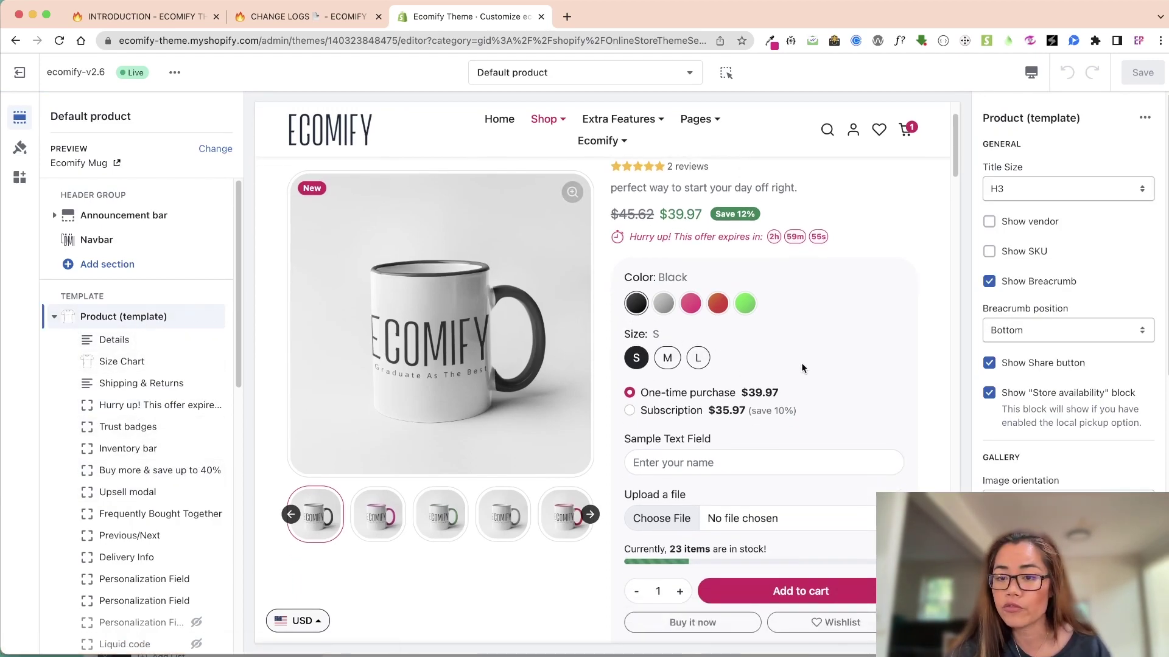
Toggle Show Breadcrumb off and on, try breadcrumb position Top, then restore Bottom.
click(1044, 288)
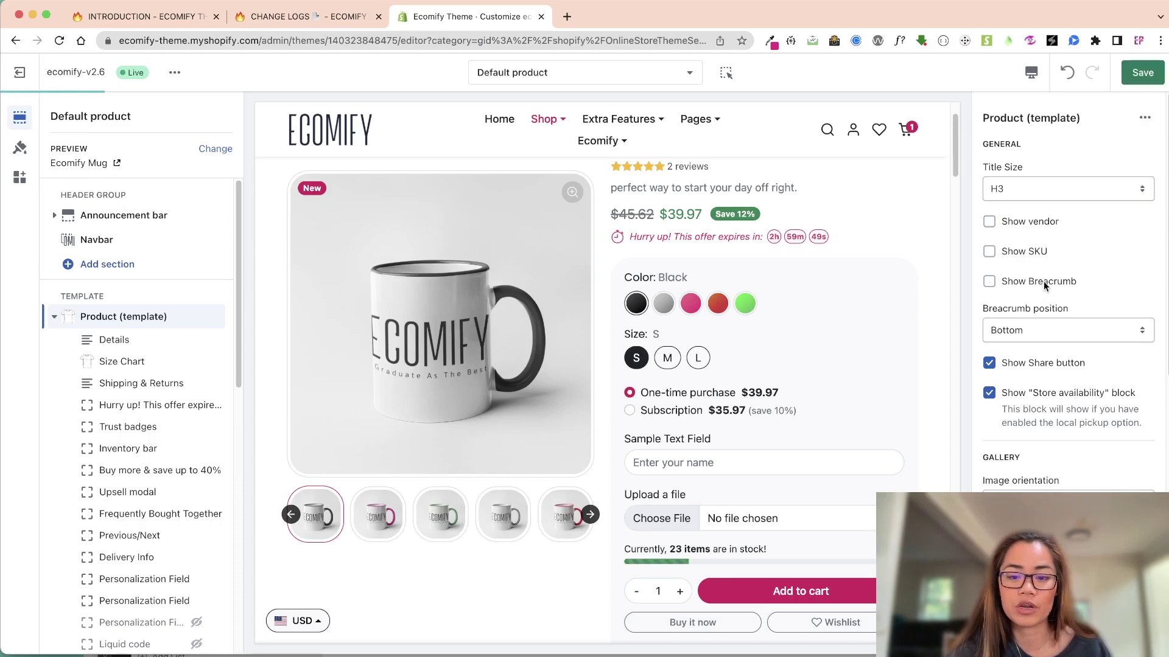
click(1045, 286)
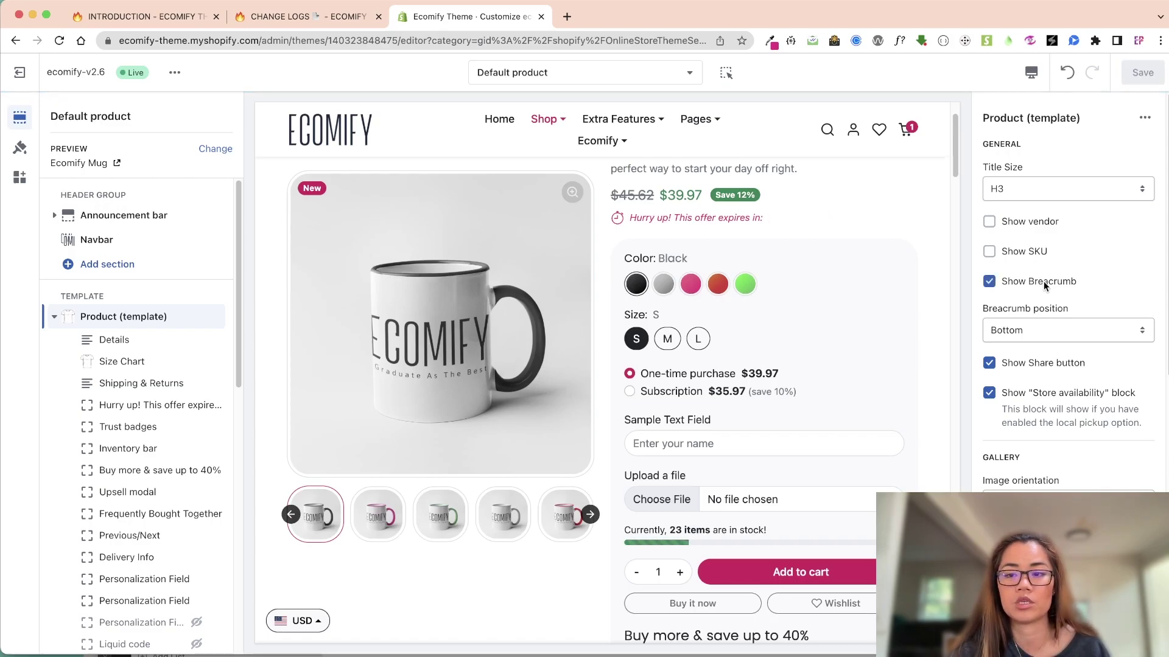
click(1044, 286)
click(1045, 287)
click(1029, 332)
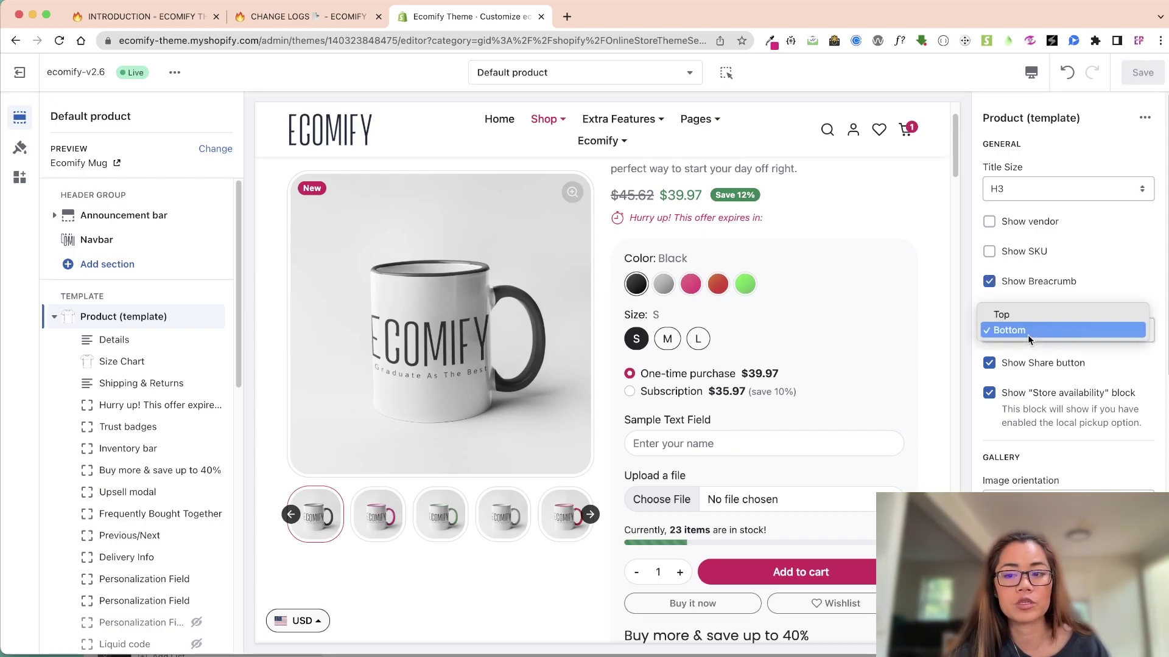
key(Escape)
key(Up)
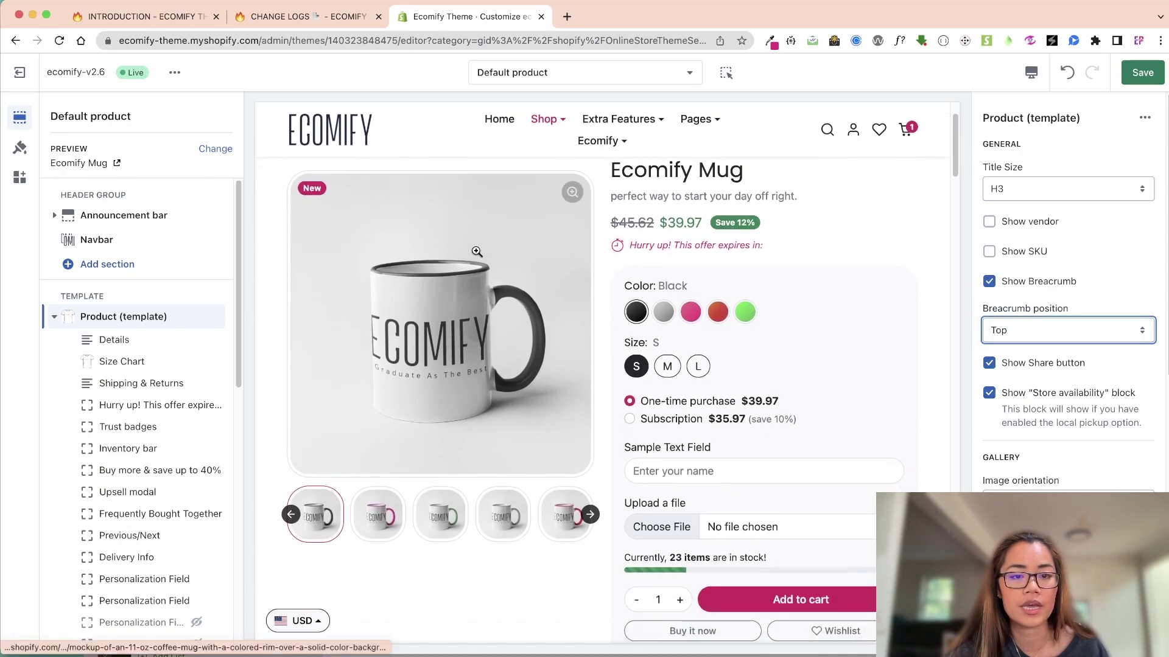
click(1059, 331)
click(1059, 345)
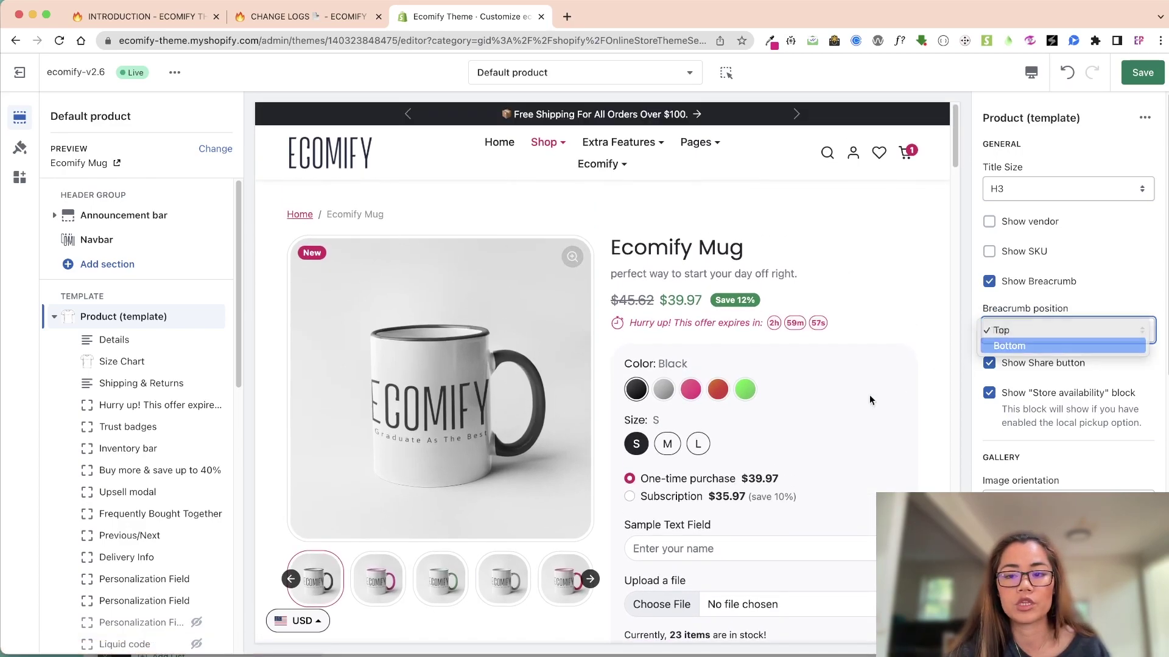
Toggle the Show Store availability block off and back on.
scroll(679, 544, down, 5)
scroll(679, 544, down, 10)
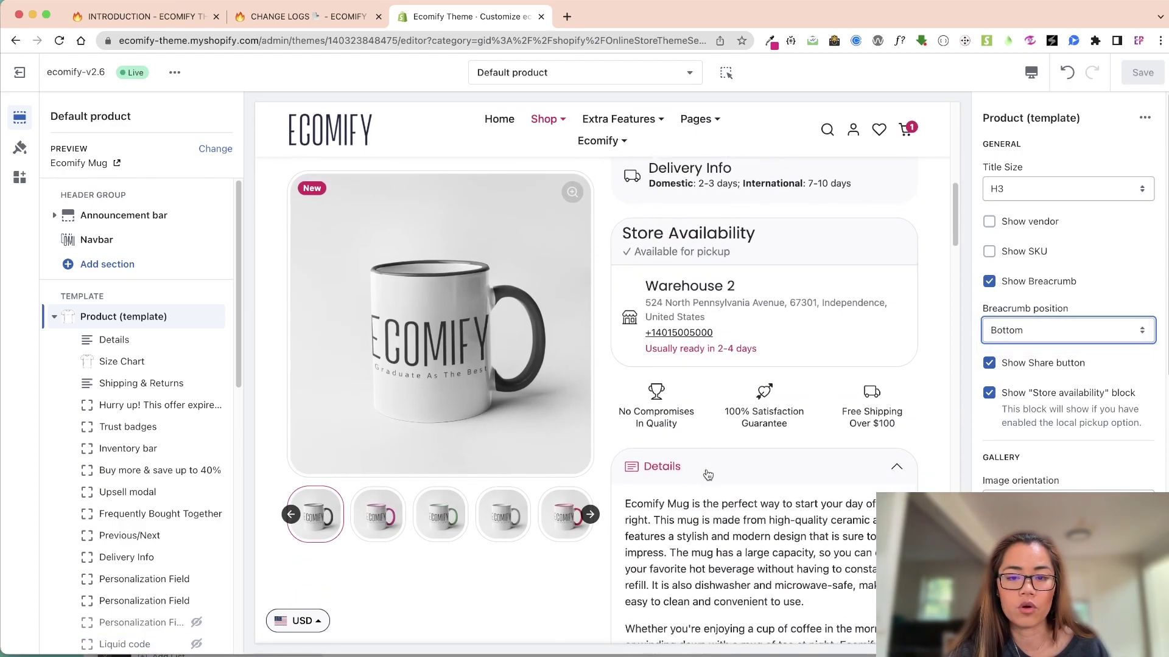
scroll(872, 388, up, 5)
drag(955, 268, 954, 374)
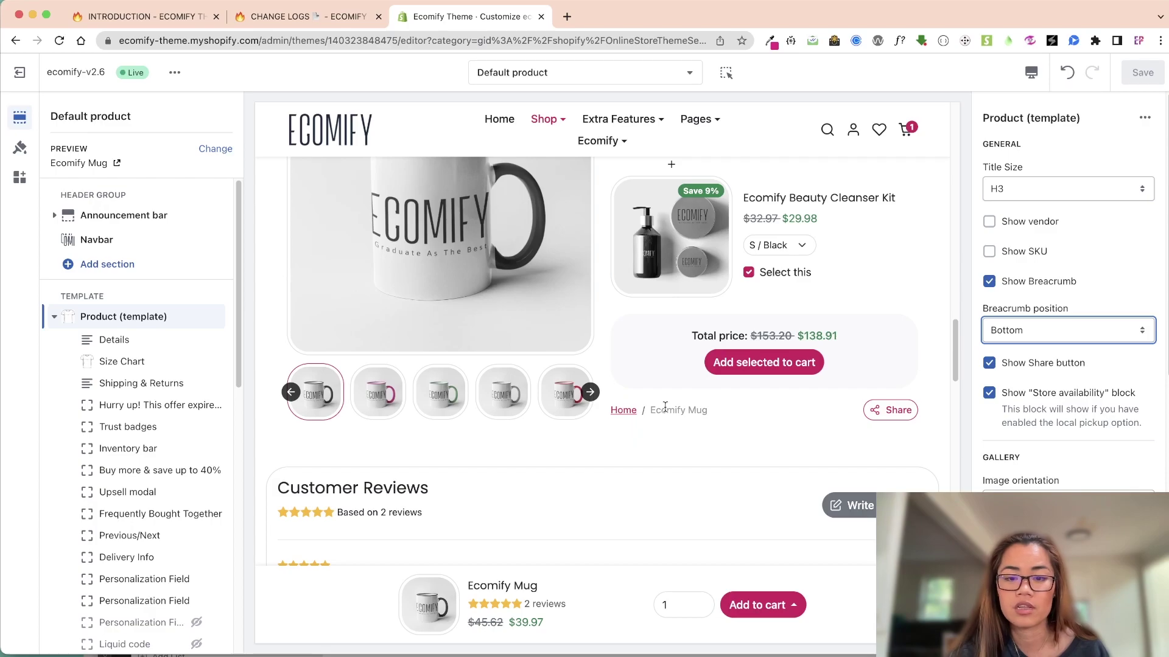
scroll(840, 392, up, 10)
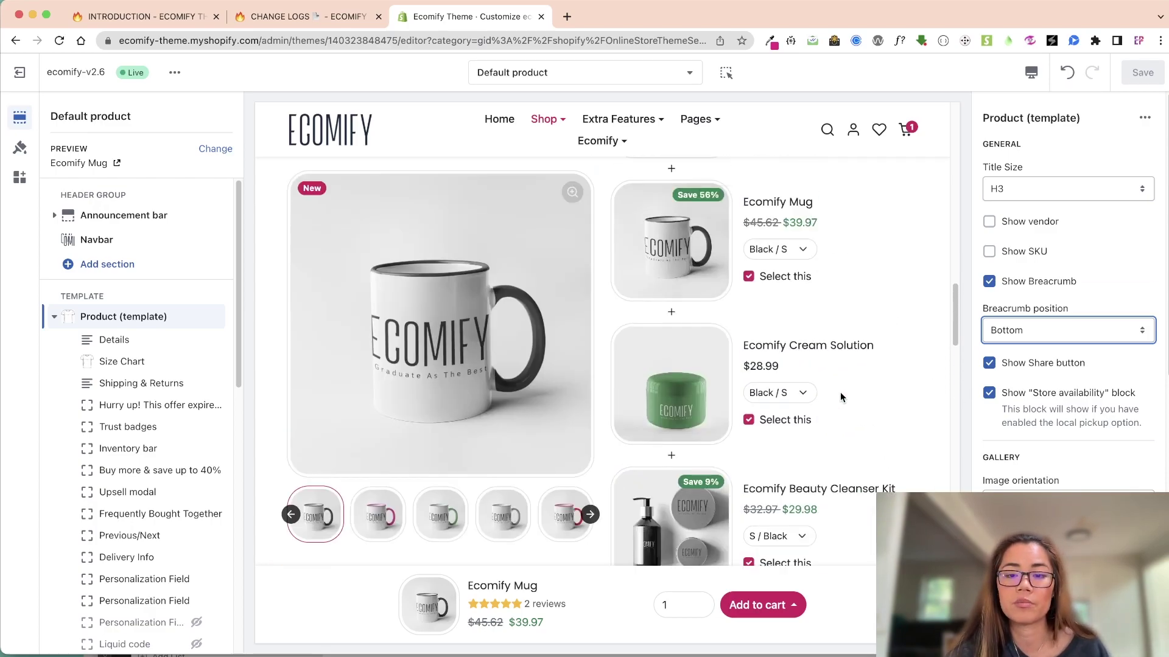
scroll(819, 402, up, 5)
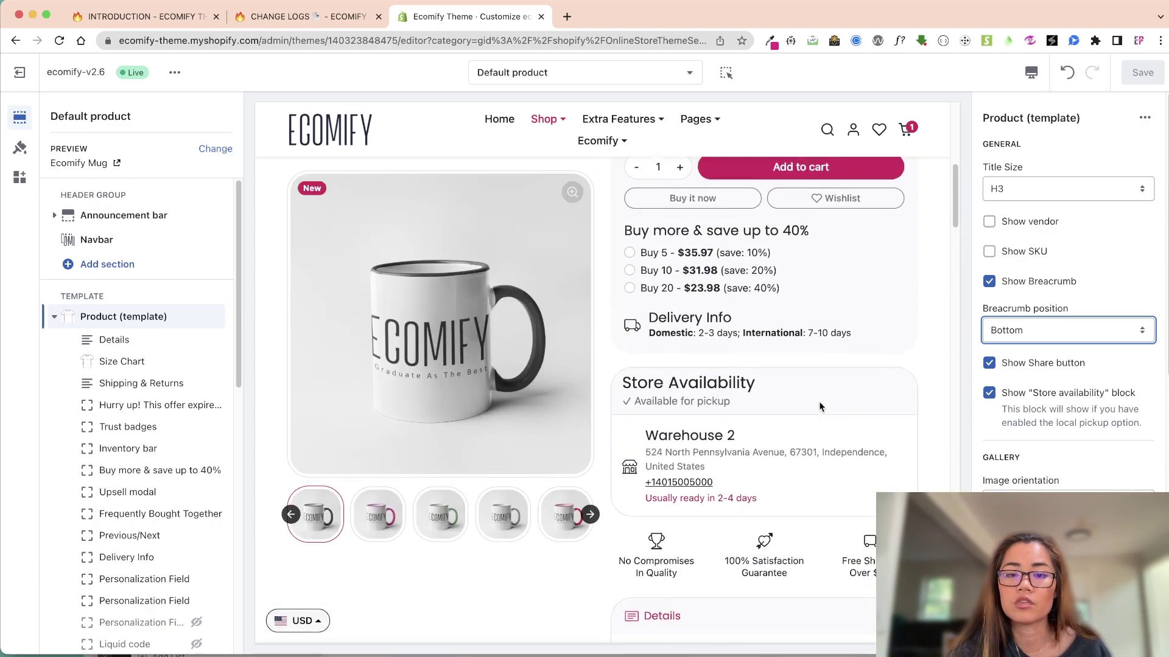
click(1022, 392)
click(1021, 391)
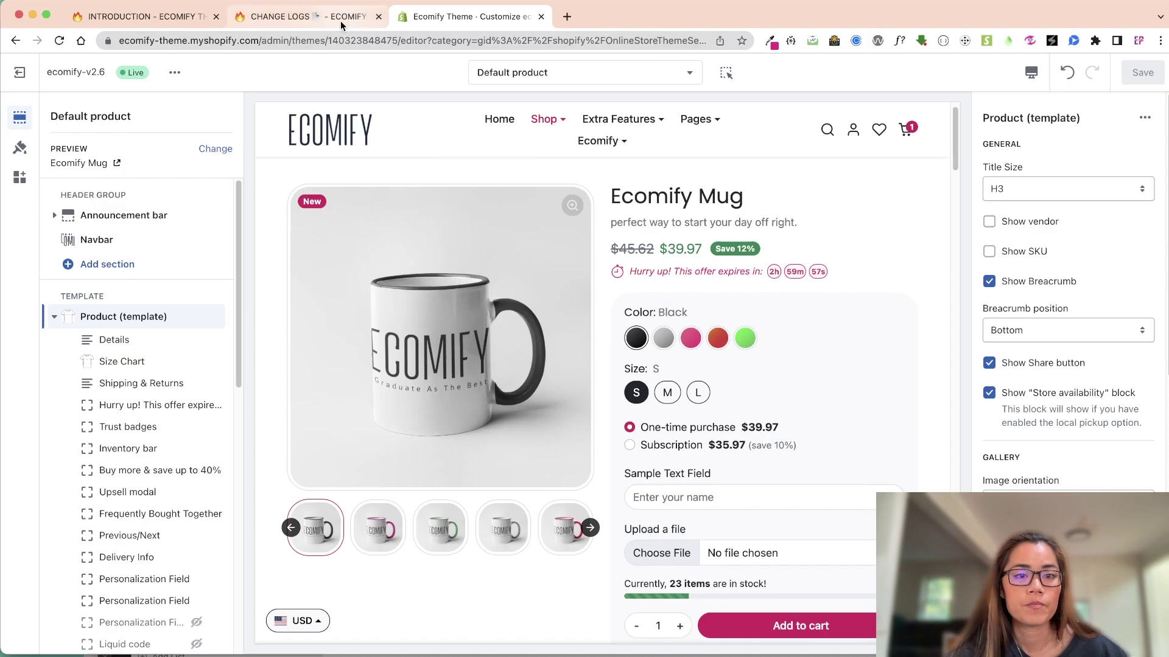
click(309, 16)
Scroll the Version 2.6 change log down to its Enhancements list, including the PDP breadcrumb option.
scroll(460, 468, down, 1)
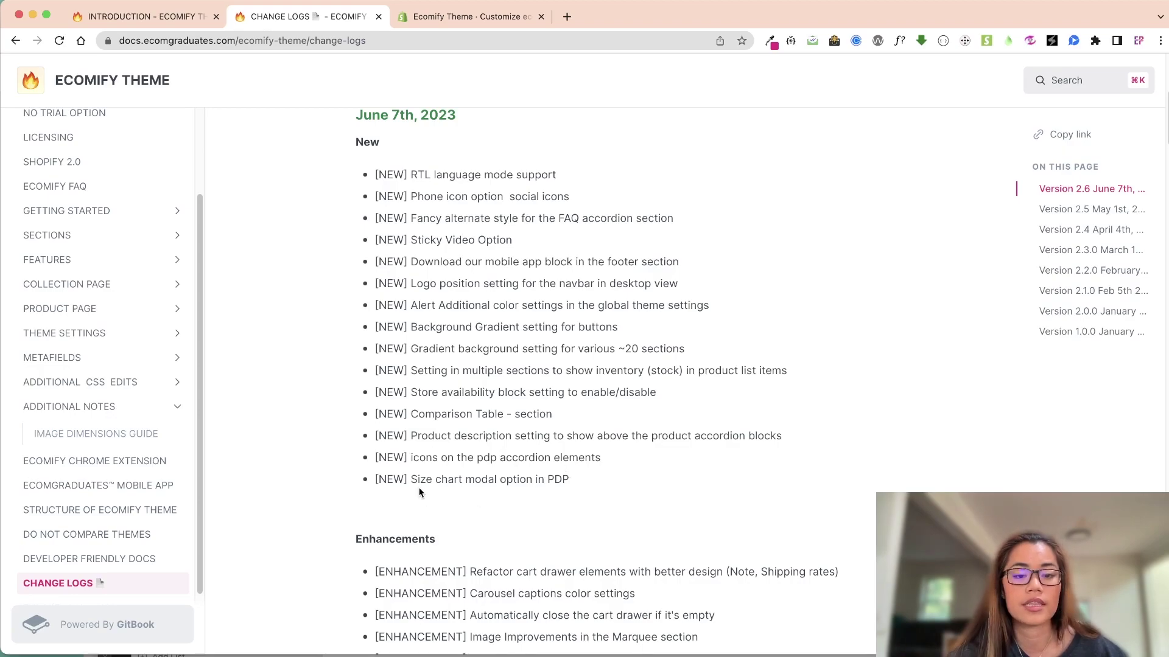
scroll(504, 477, down, 8)
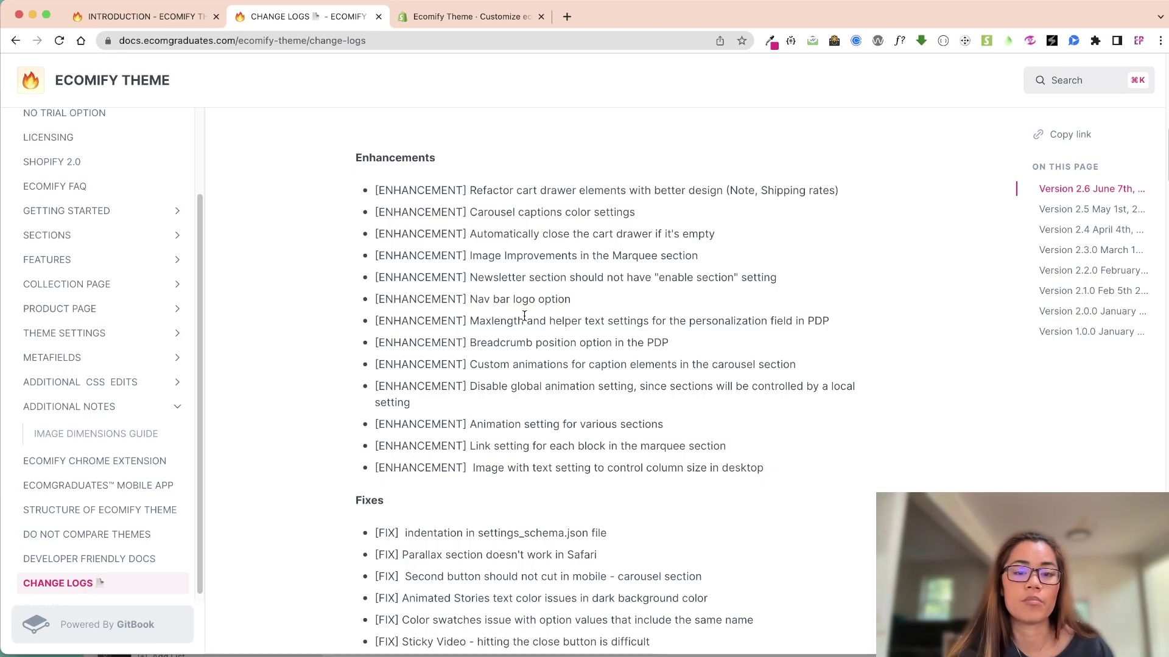
Back in the theme editor, load the Home page and open the Navbar's Layout - desktop options.
click(466, 12)
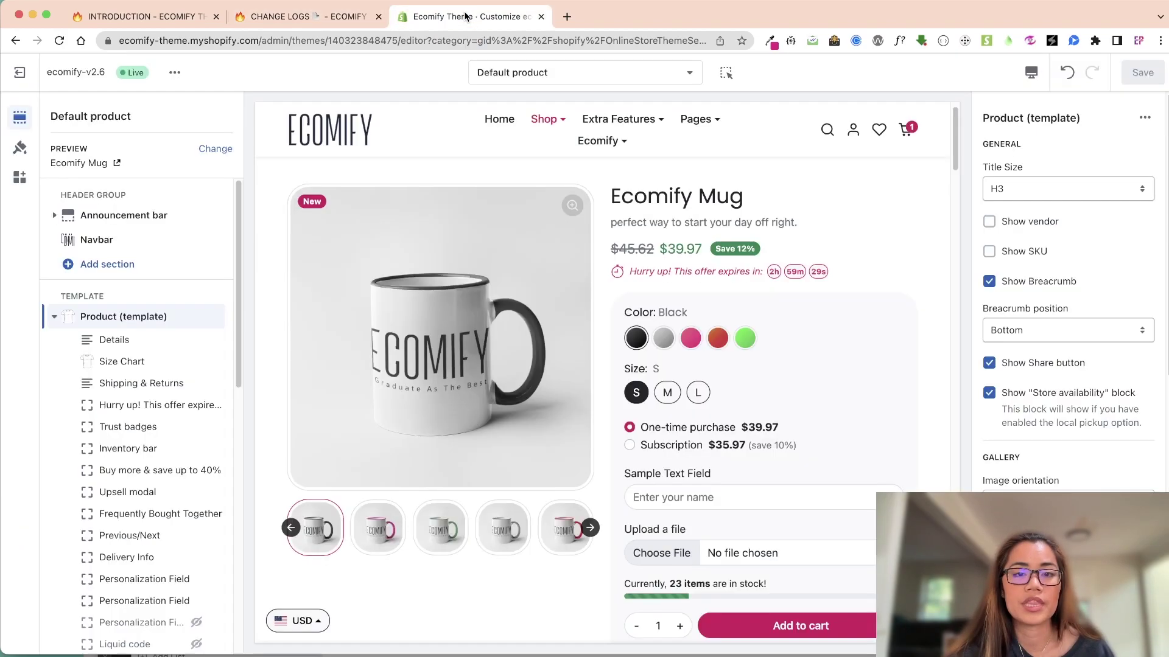
click(328, 146)
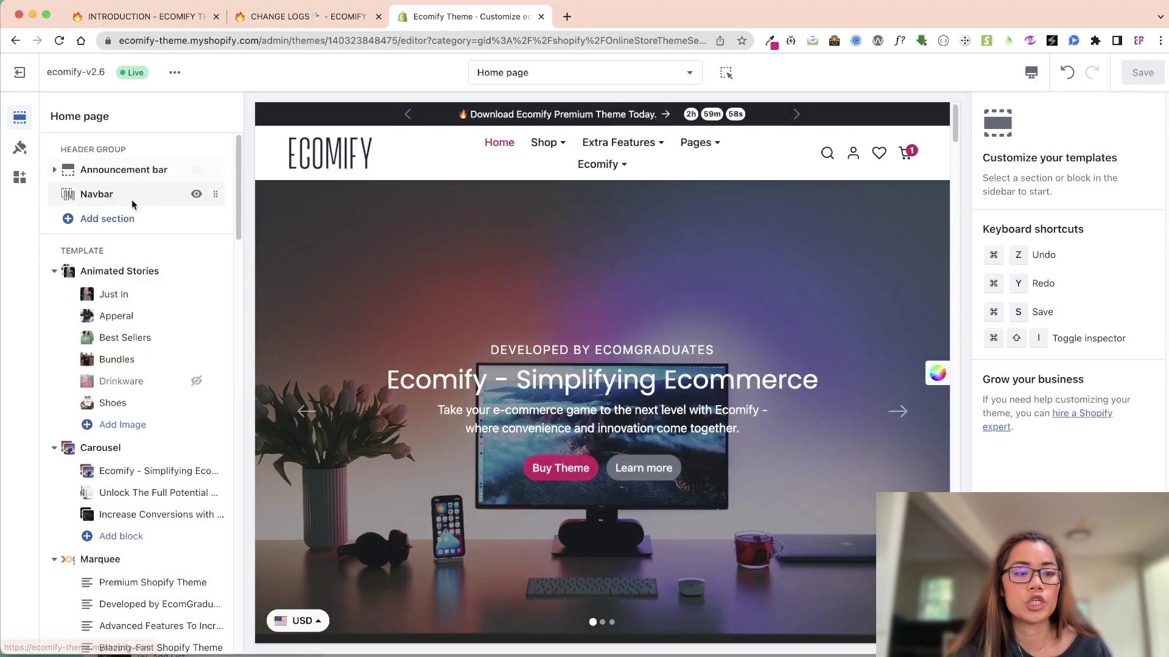
click(130, 197)
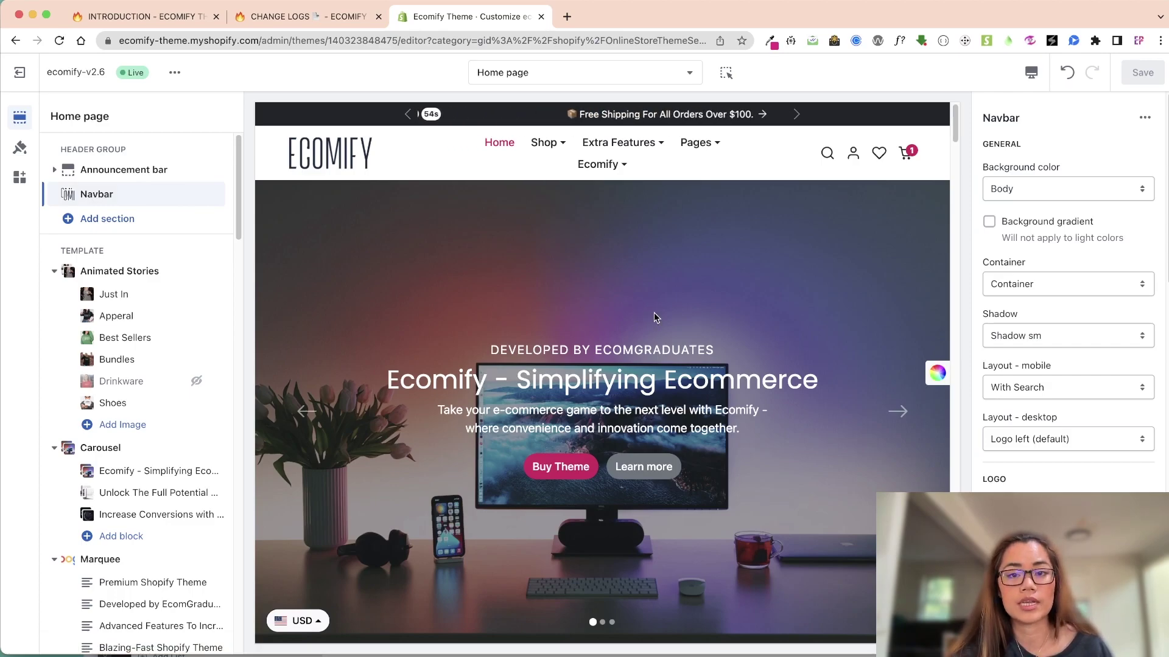
scroll(1109, 422, down, 8)
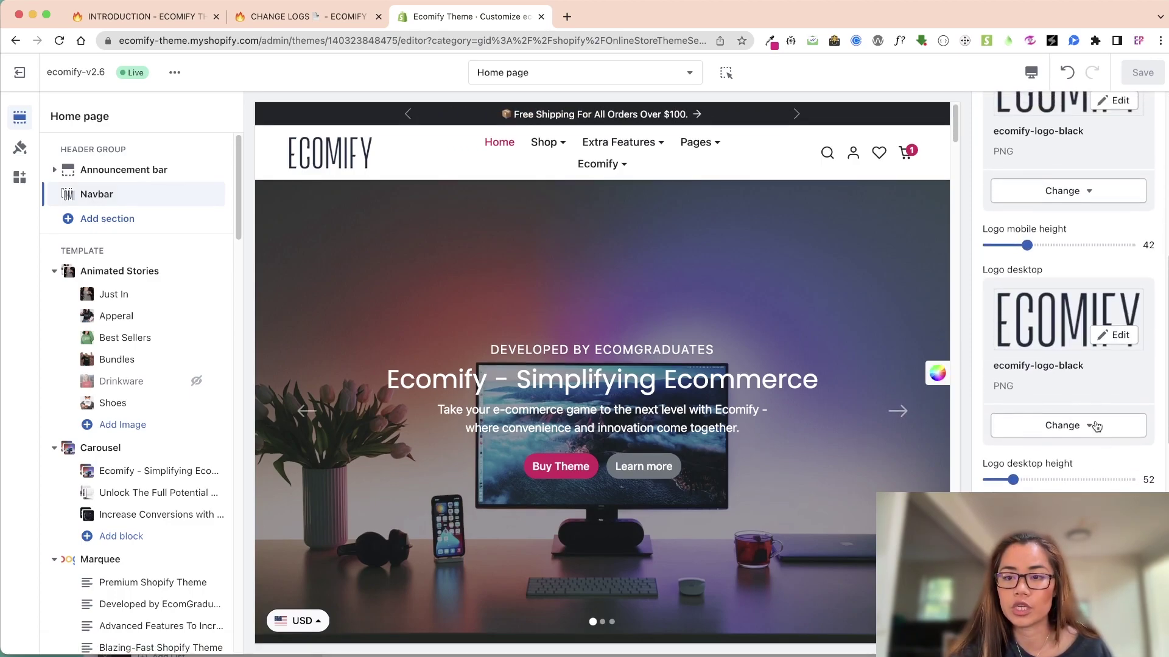
scroll(1001, 373, up, 4)
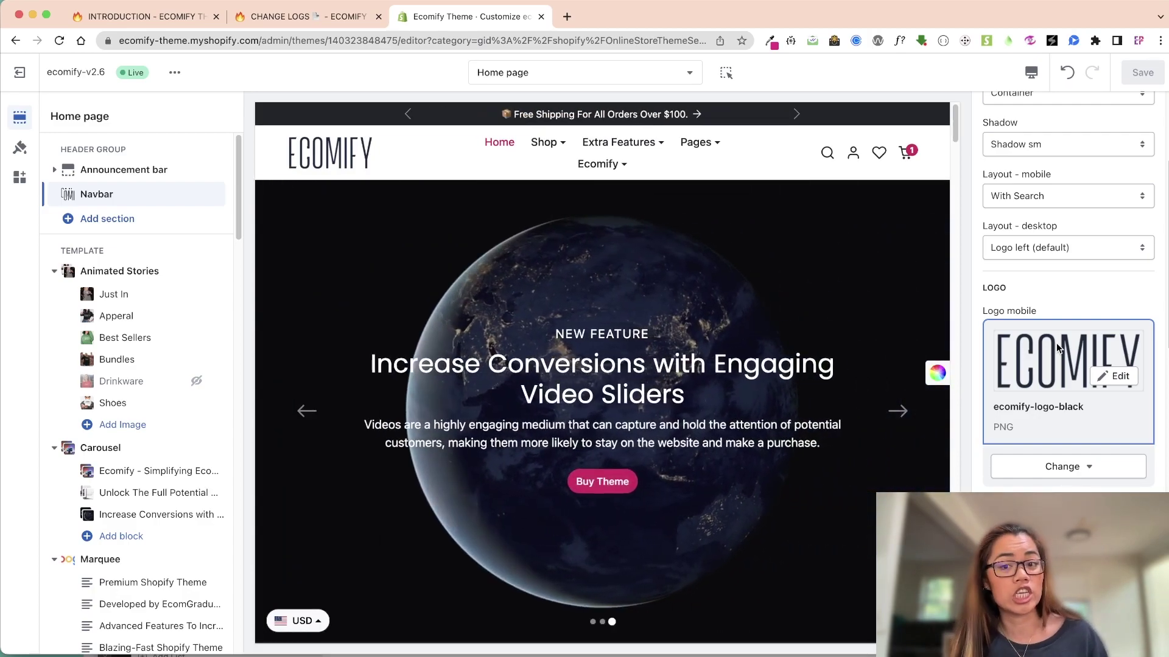
scroll(1081, 283, up, 5)
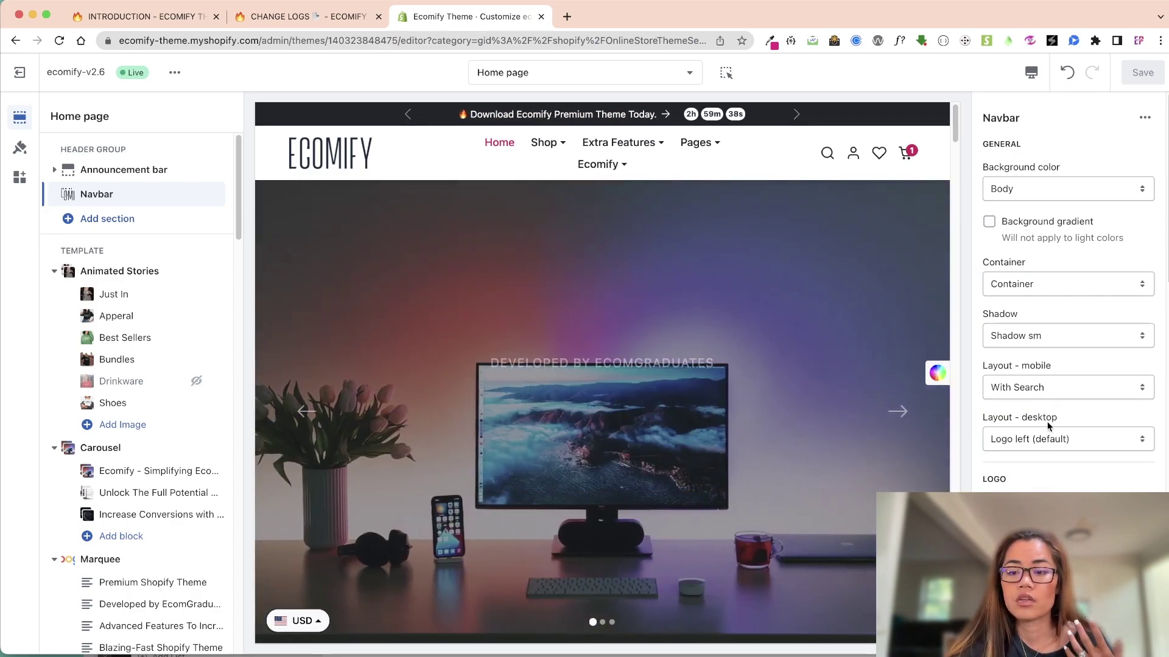
click(1042, 439)
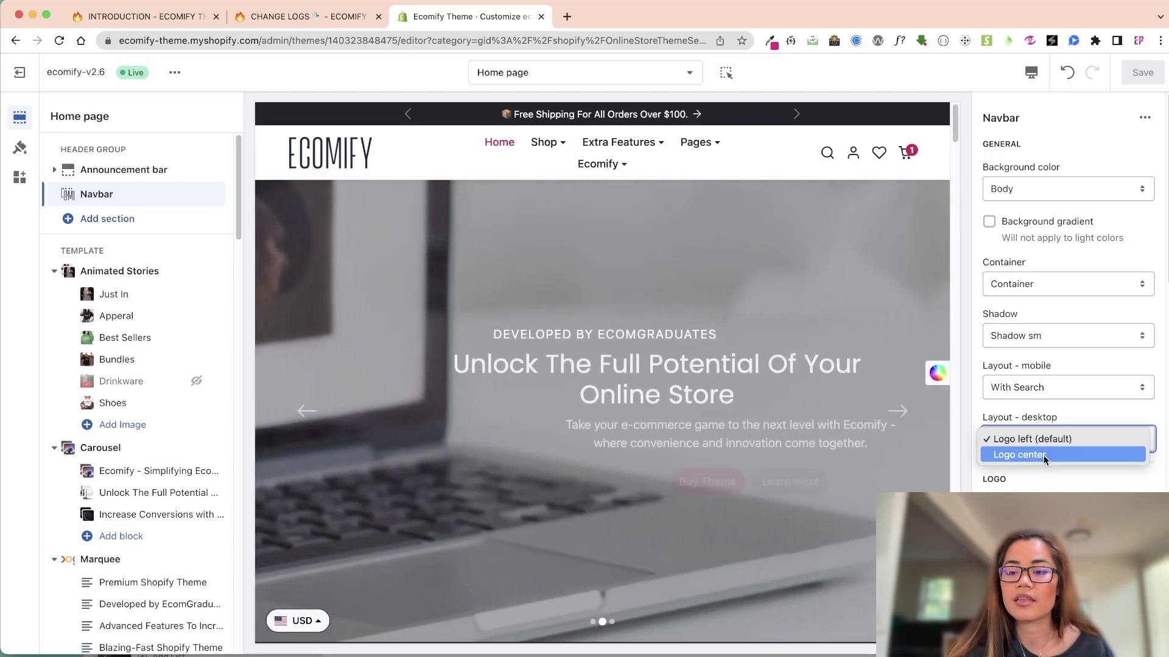
Set the Navbar desktop layout to Logo center and preview the storefront full screen.
click(1044, 455)
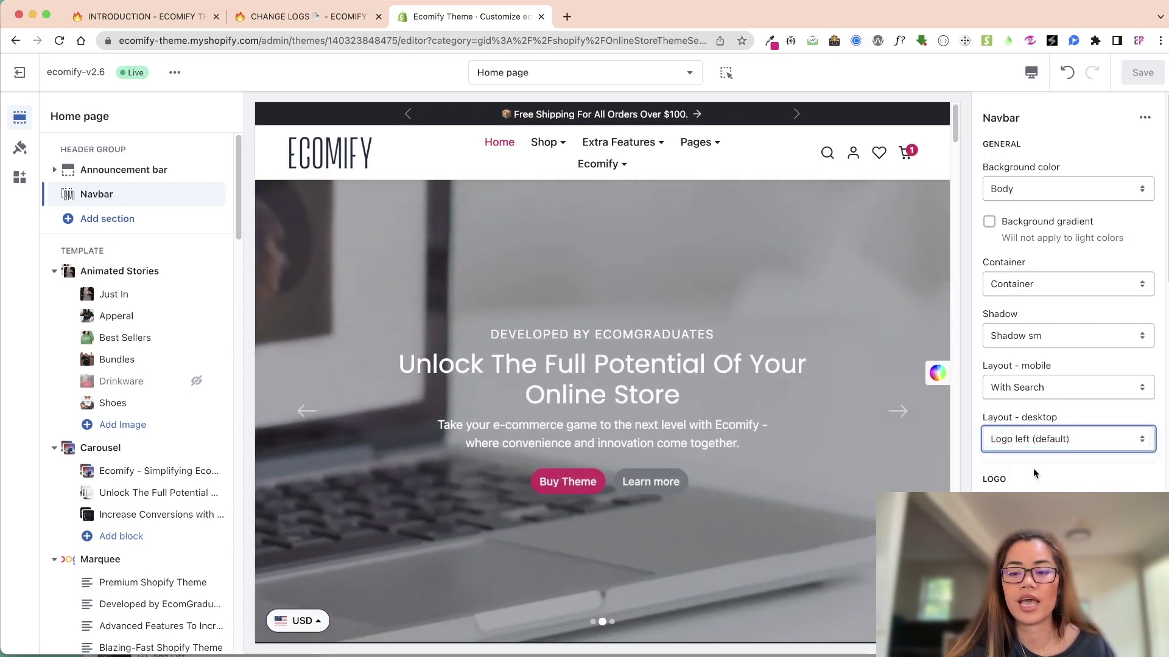
click(1031, 72)
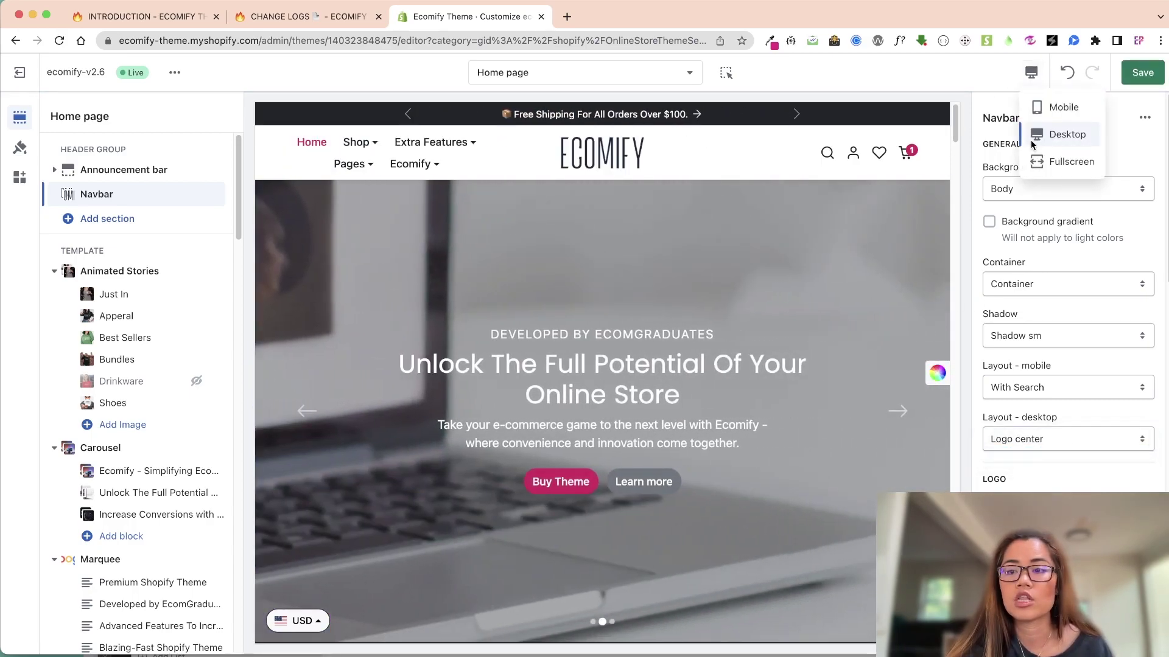
click(1062, 161)
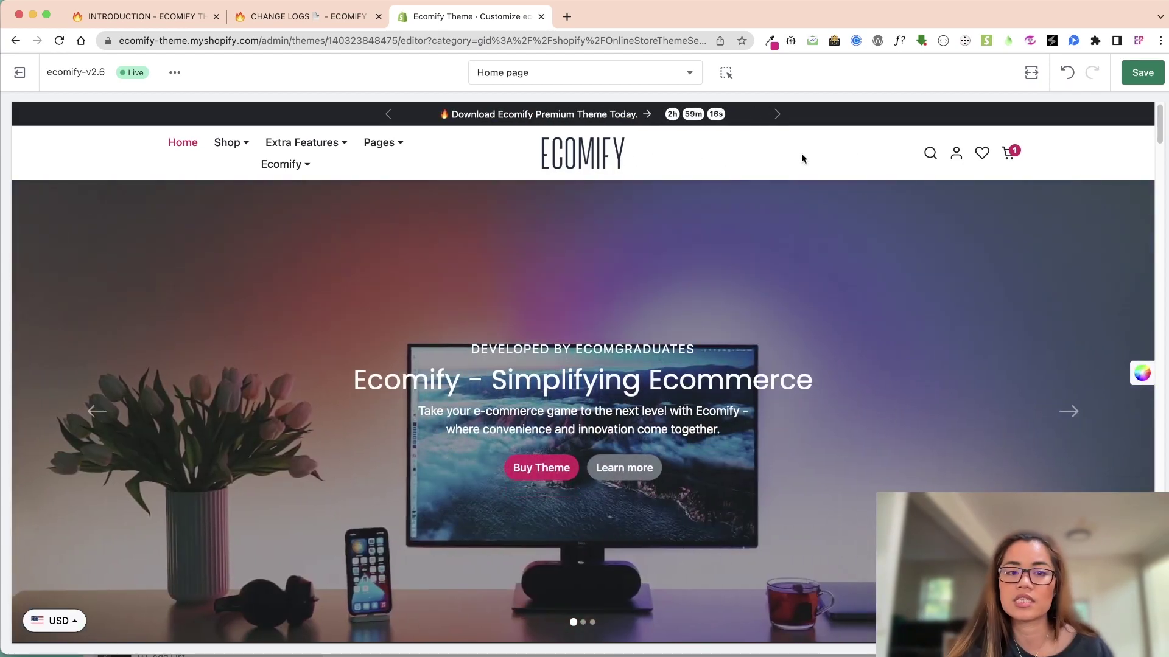
Check the centred logo in the Mobile preview, then return the preview to Desktop.
click(1029, 75)
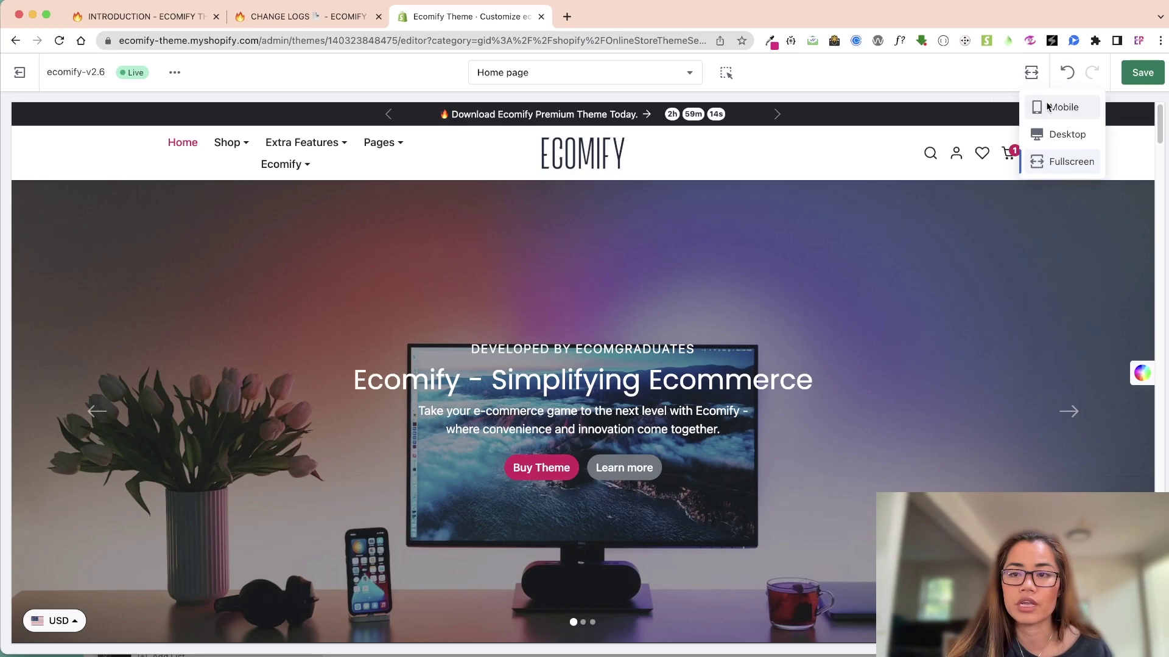
click(1049, 105)
scroll(1090, 465, down, 10)
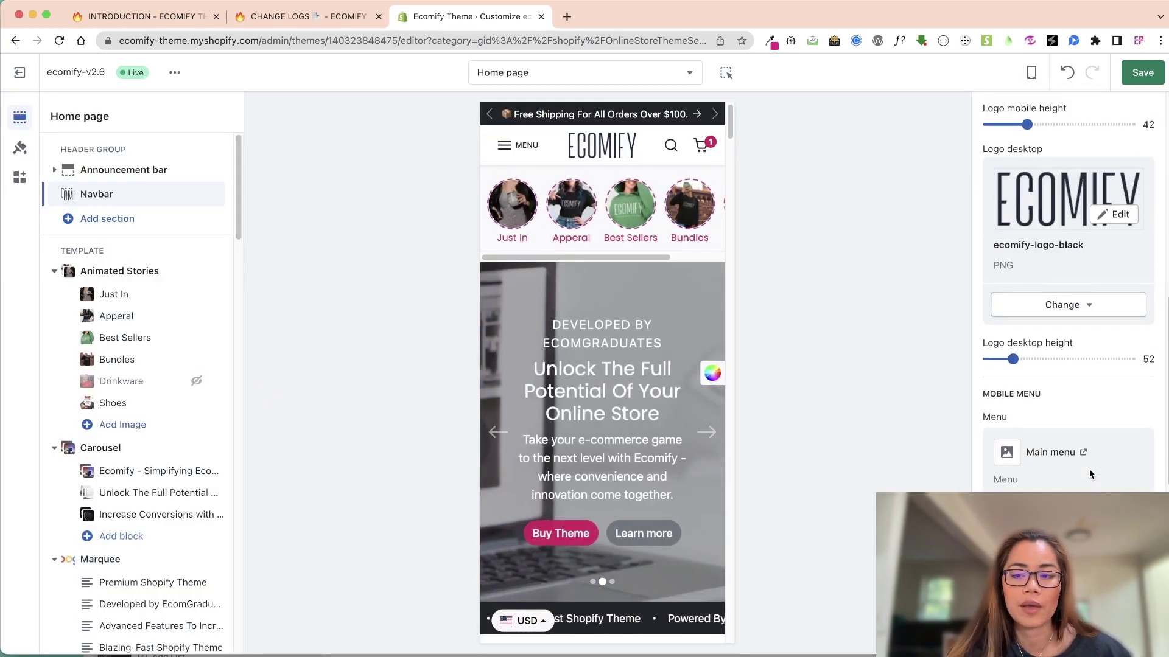
scroll(1090, 467, up, 10)
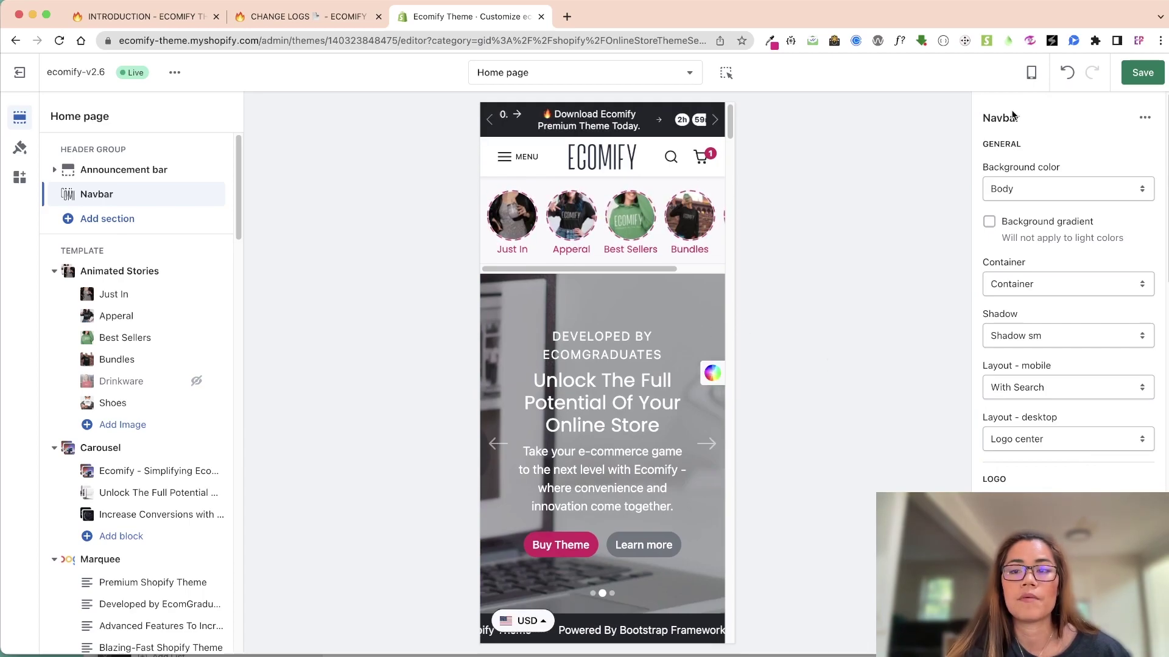
click(1028, 74)
click(1050, 129)
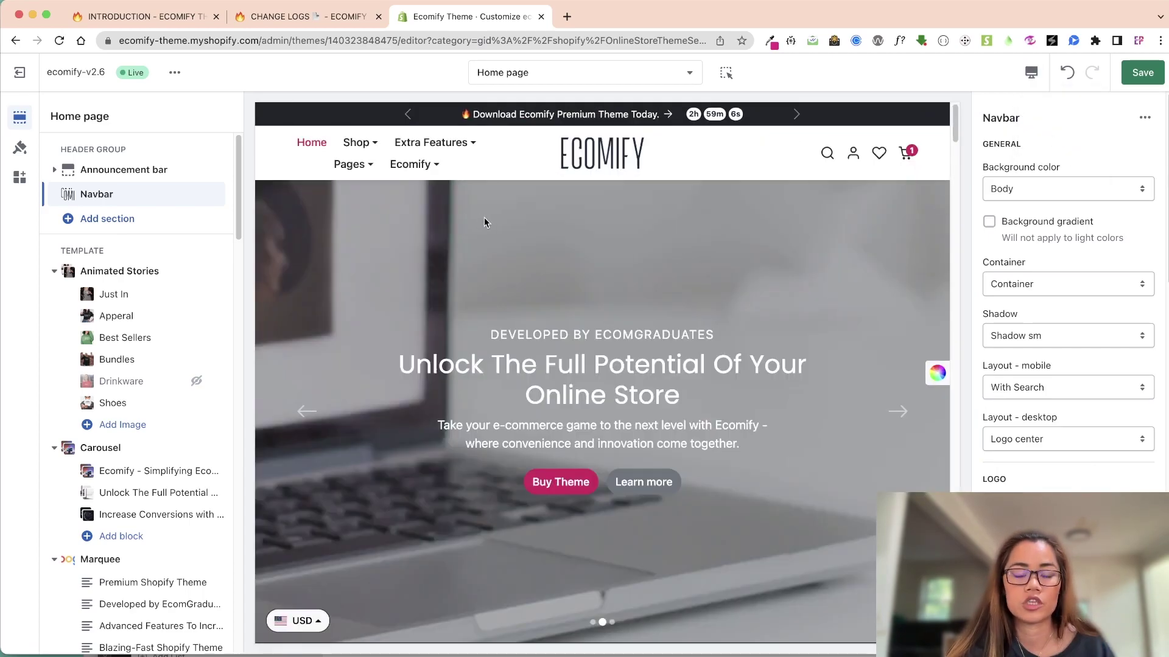
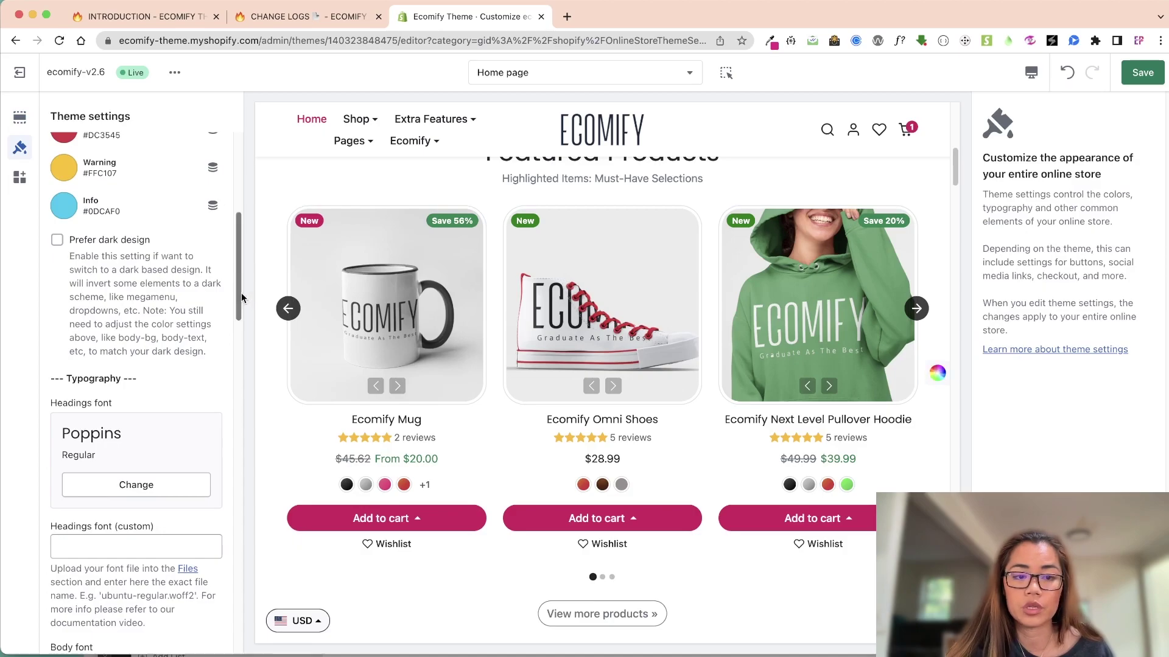
Show the home page sections and browse the Animated Stories section settings.
click(15, 115)
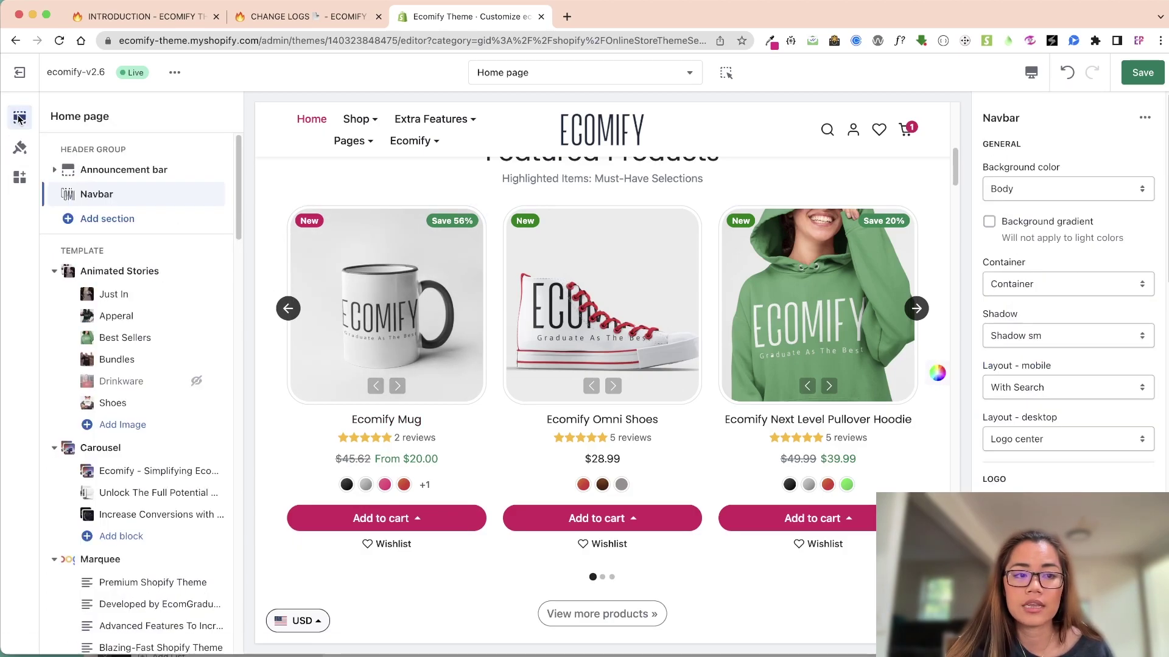
click(128, 274)
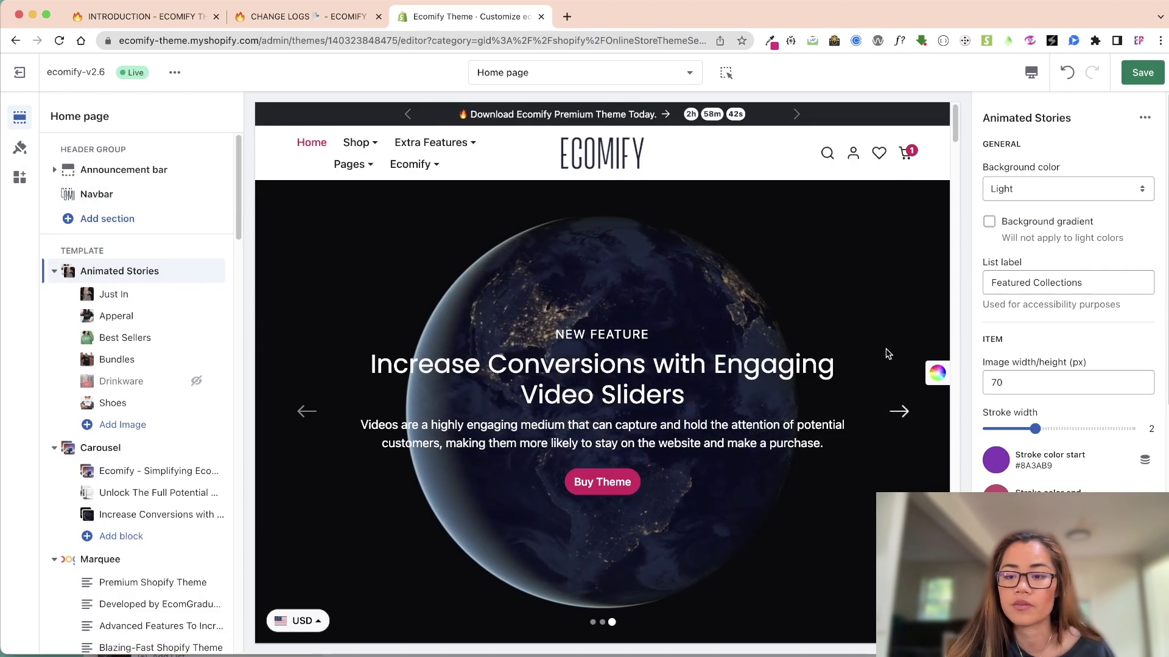
scroll(1057, 394, down, 6)
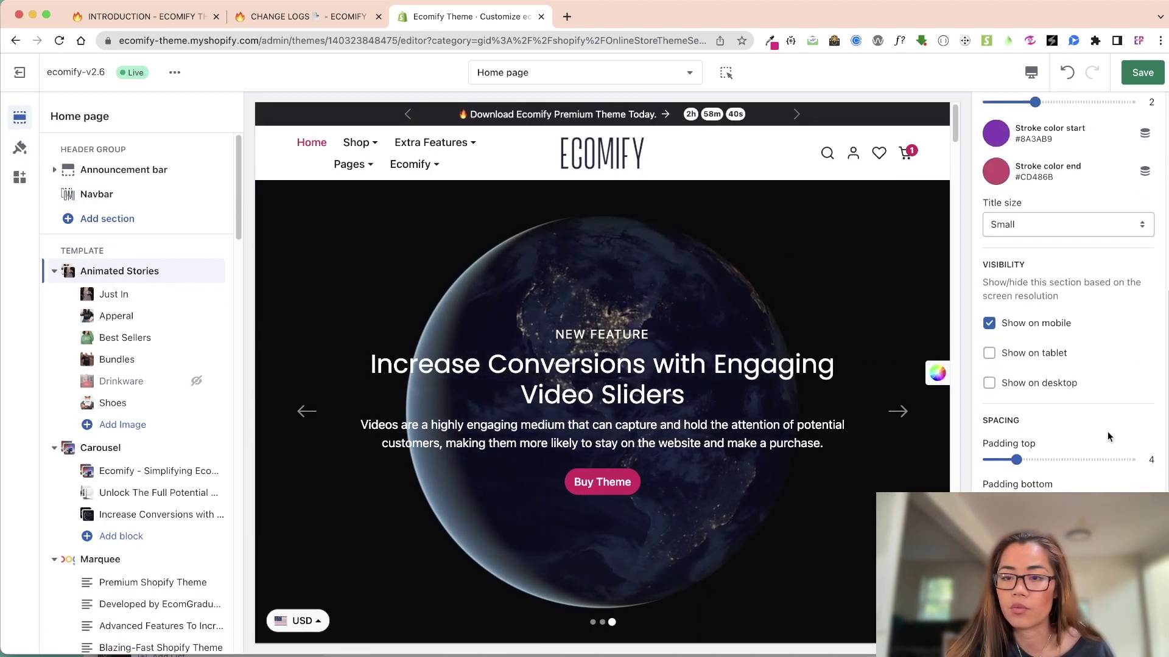
scroll(657, 428, down, 4)
scroll(124, 520, down, 4)
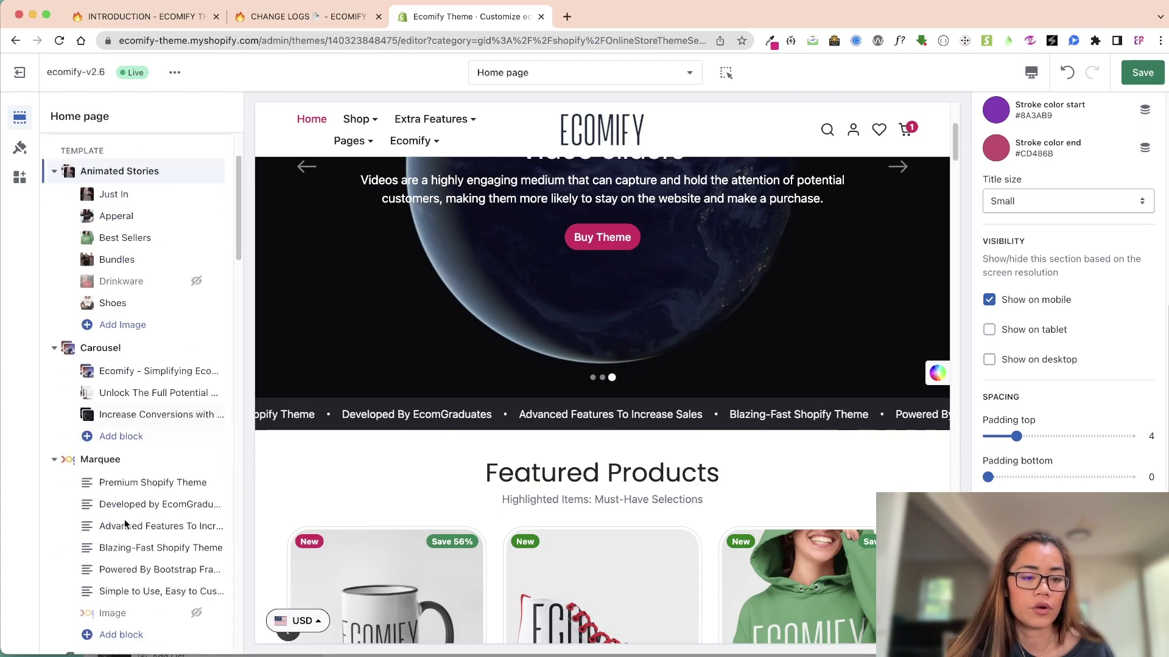
Browse the Featured Products section settings.
click(119, 503)
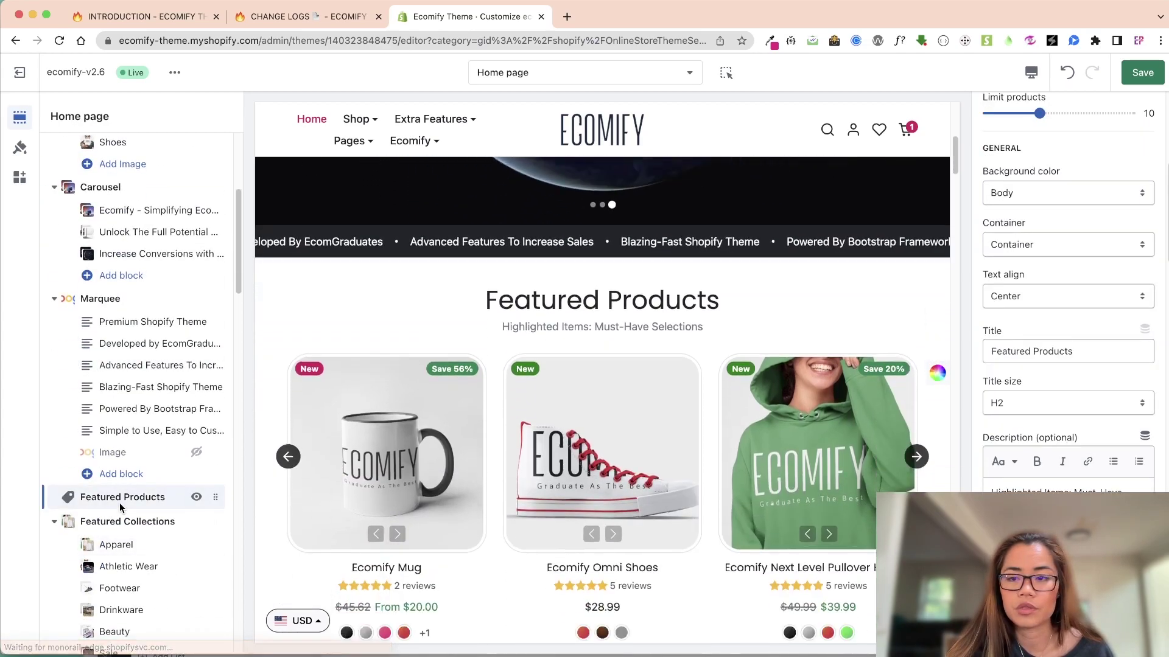
scroll(1095, 408, up, 5)
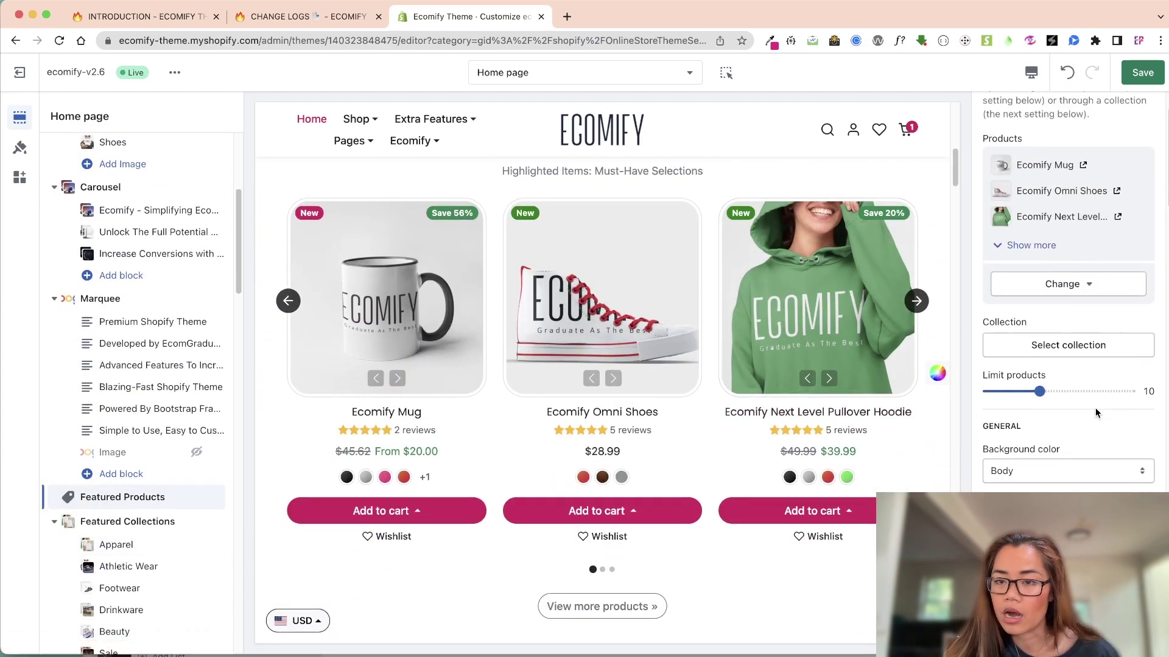
scroll(944, 429, down, 5)
scroll(1042, 453, down, 10)
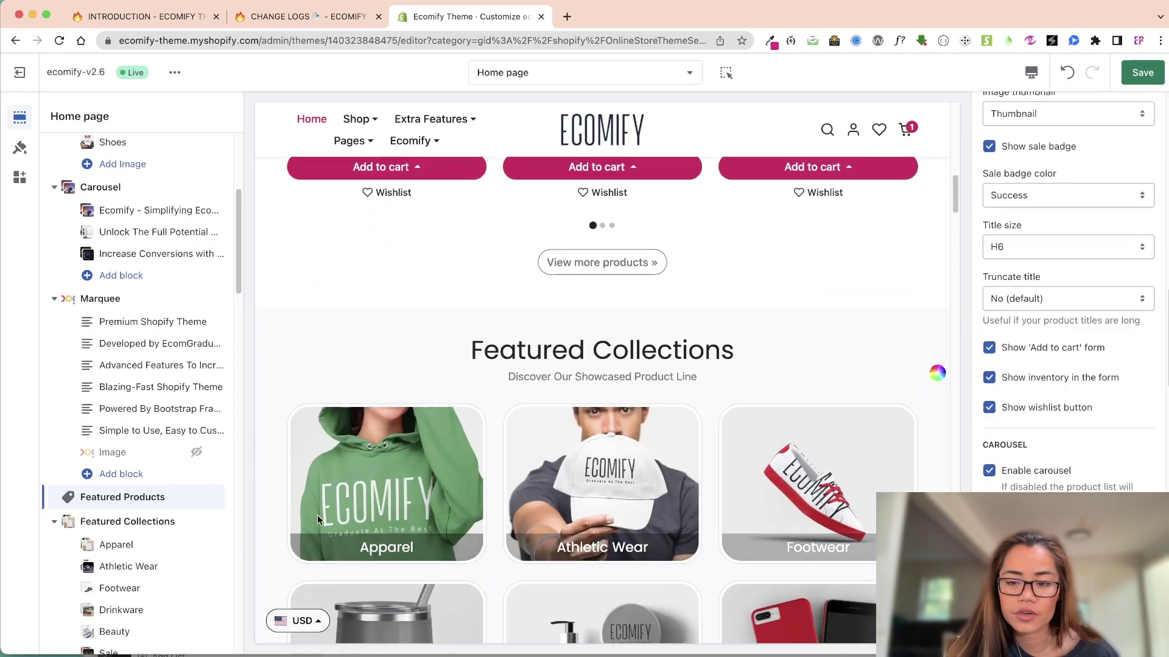
scroll(137, 518, down, 5)
Open Cards With Image and review its animation choices, keeping Fade-in-right.
click(116, 431)
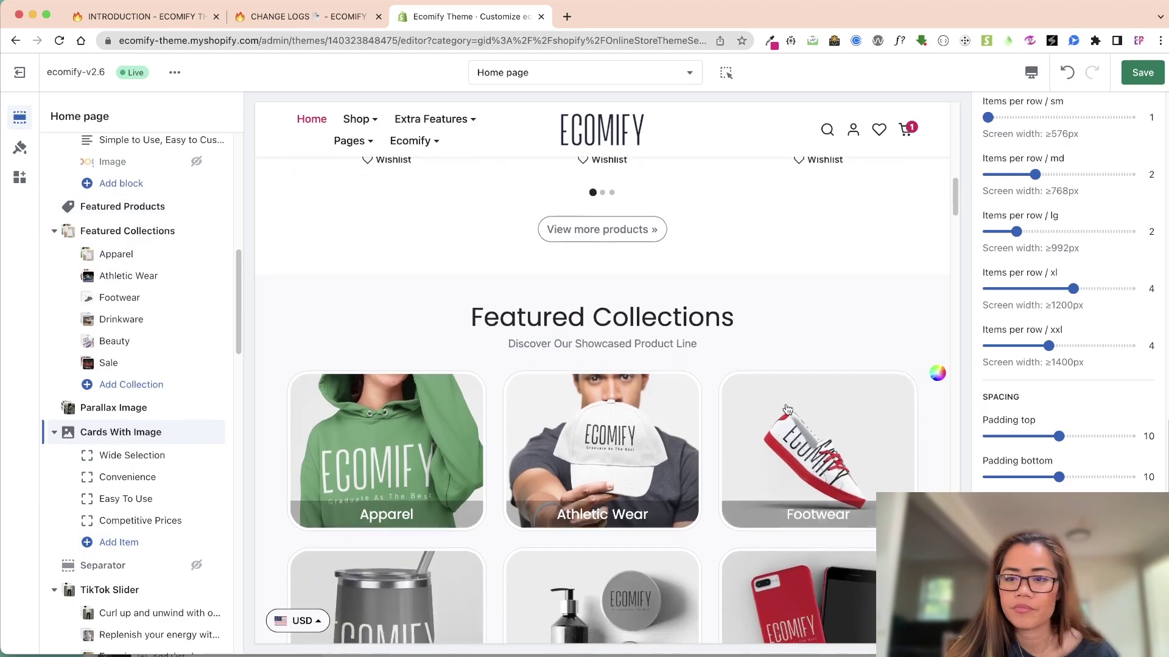
scroll(1061, 477, up, 10)
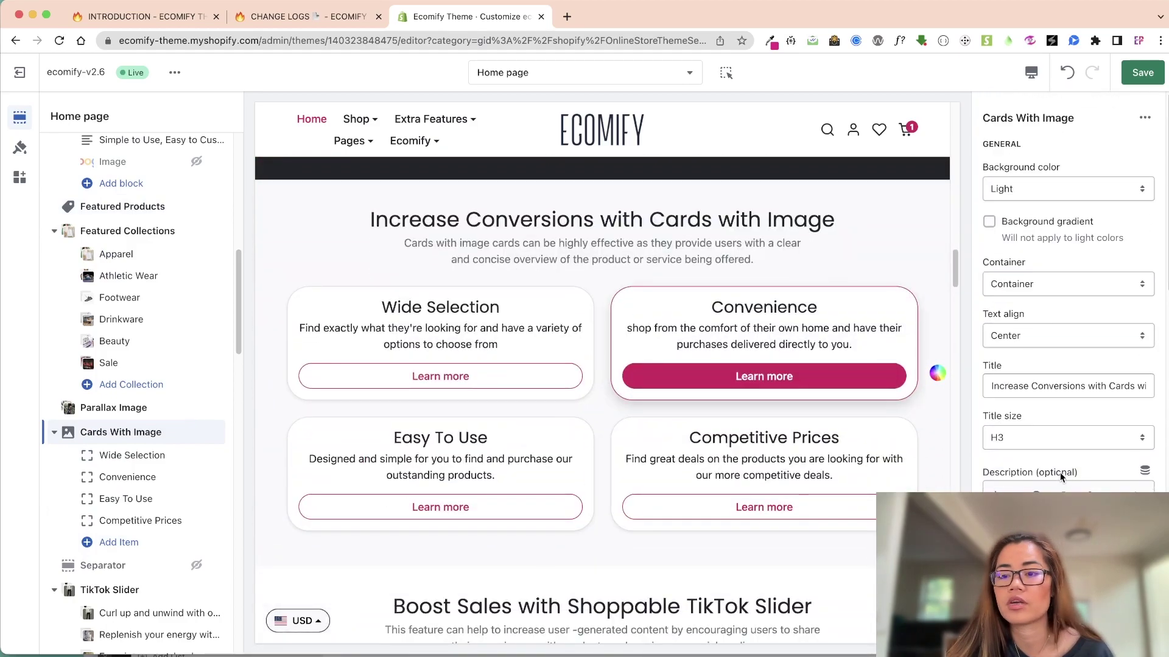
scroll(1061, 469, down, 5)
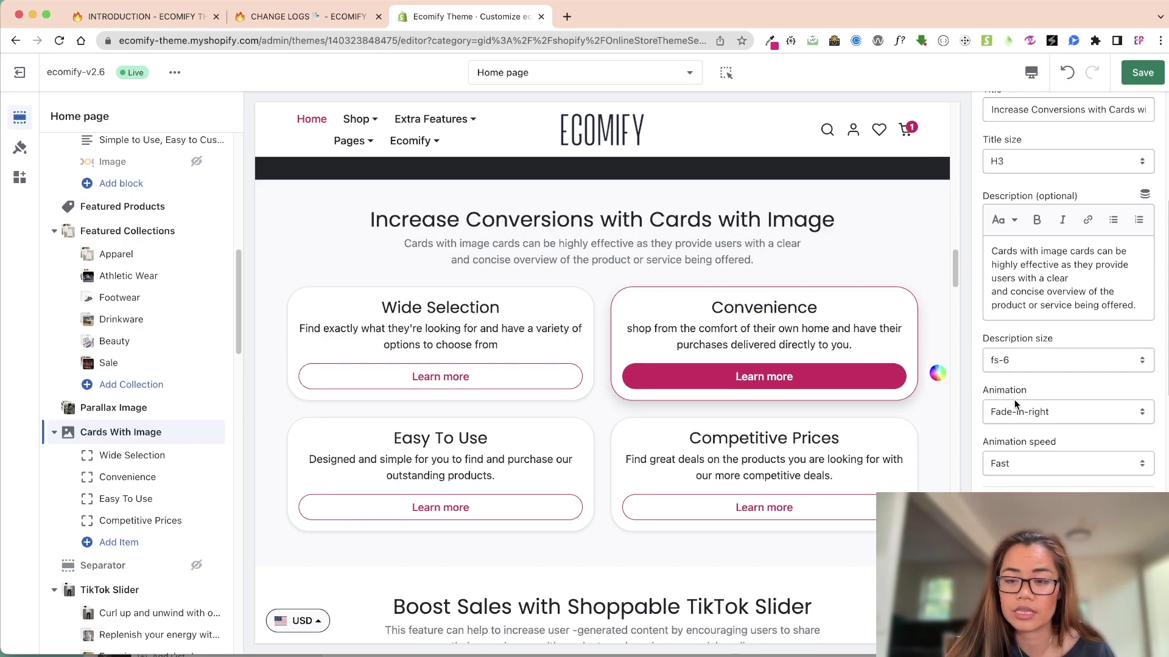
click(1032, 413)
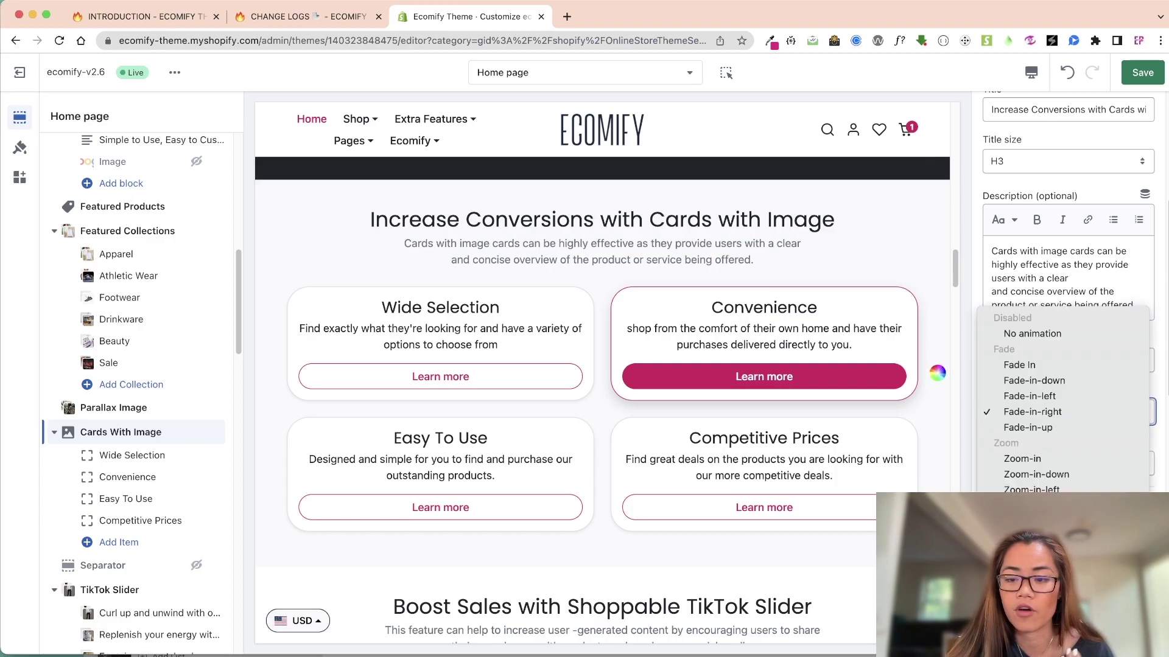
scroll(1031, 413, down, 2)
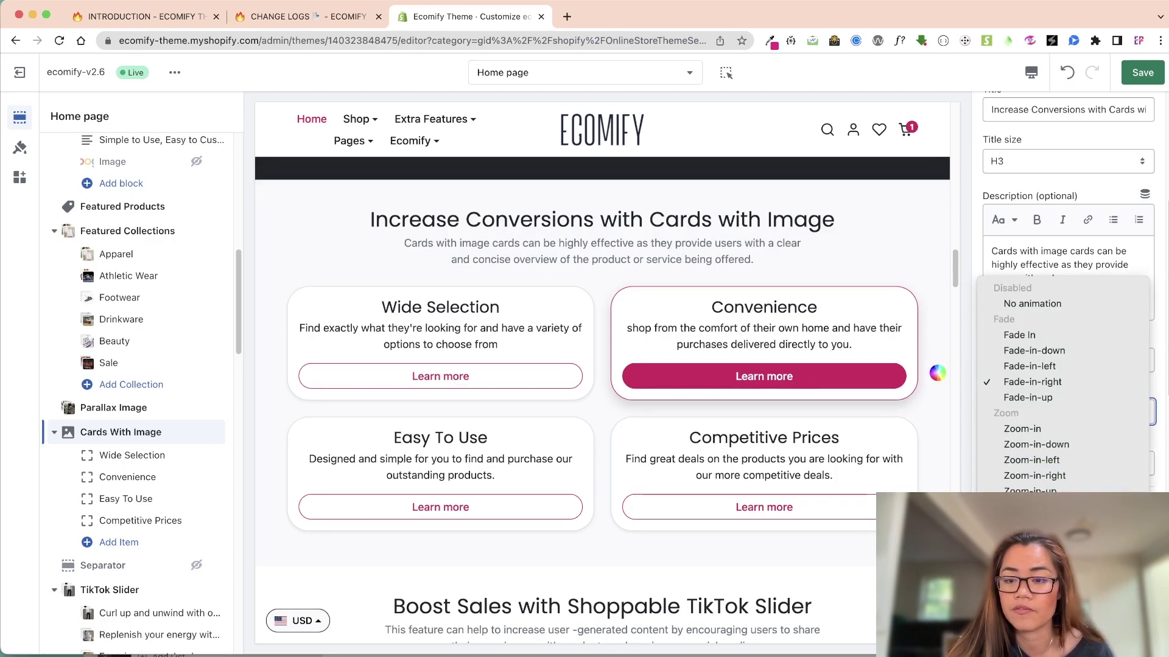
scroll(1027, 433, down, 1)
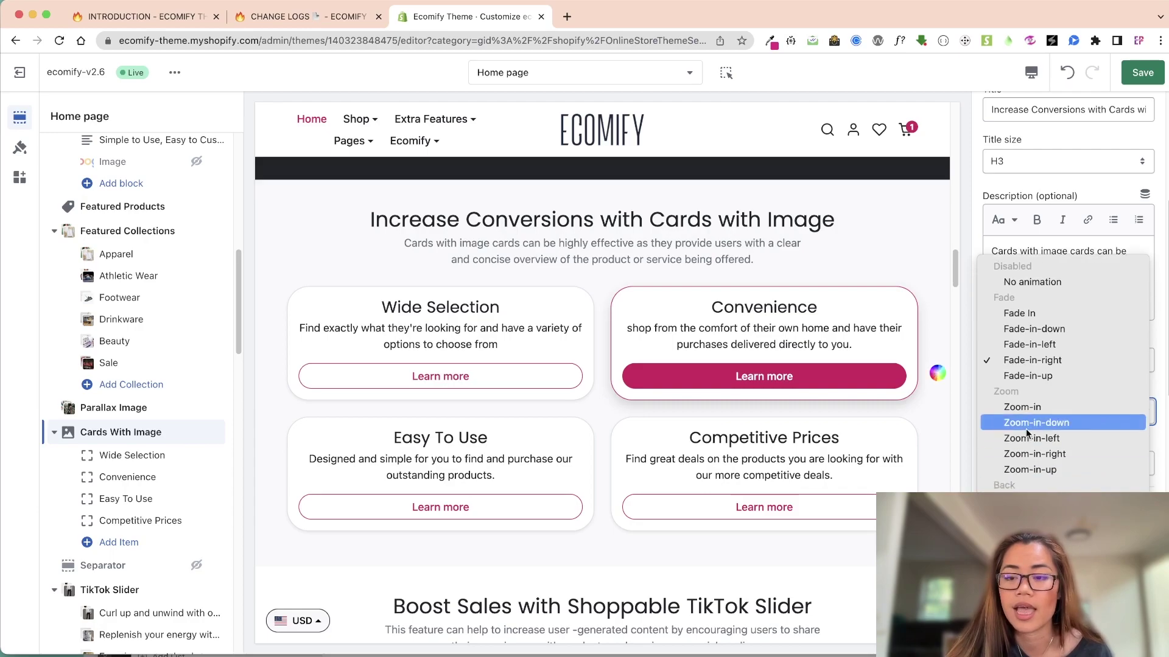
click(1025, 187)
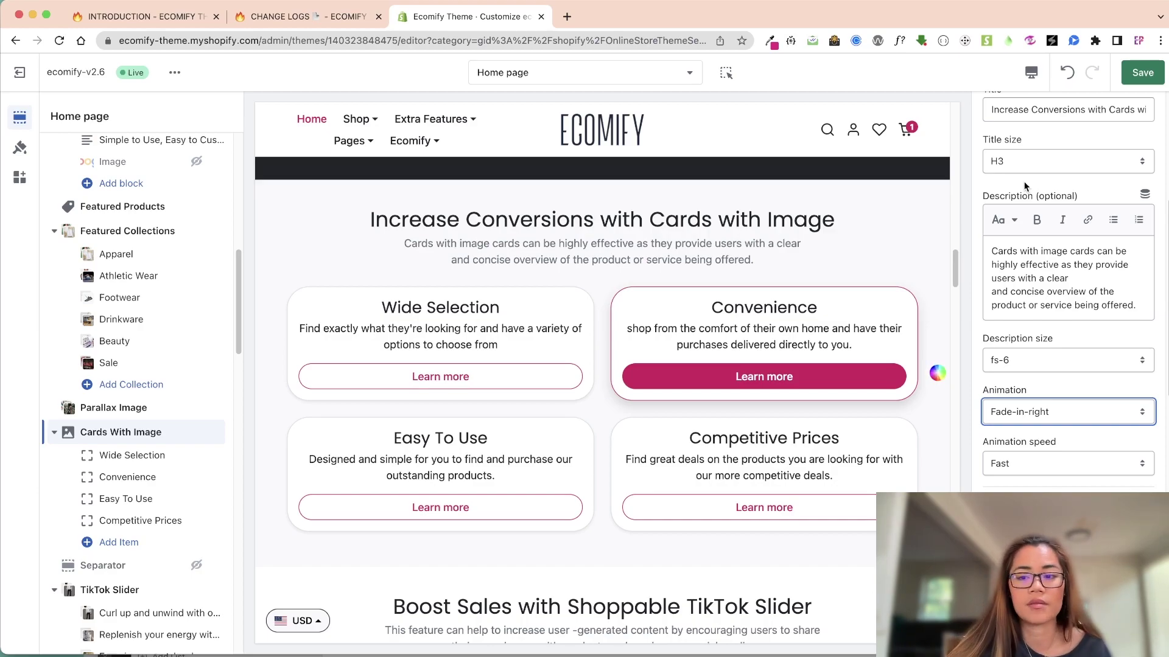
Keep the Cards With Image animation speed at Fast.
click(1036, 472)
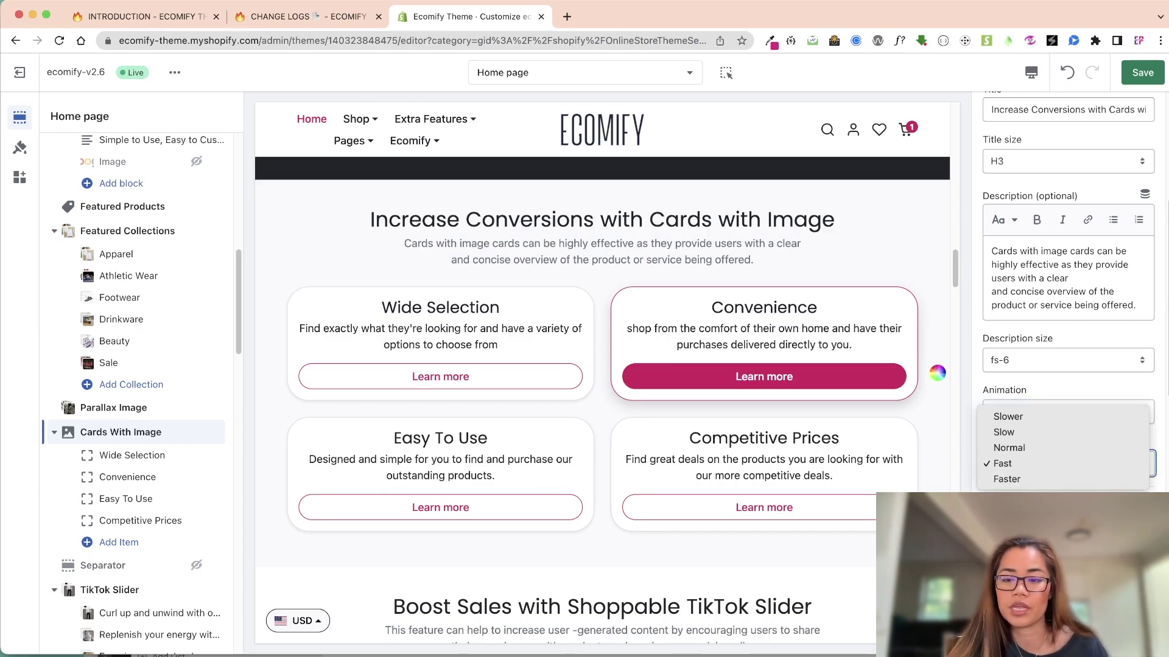
click(1036, 464)
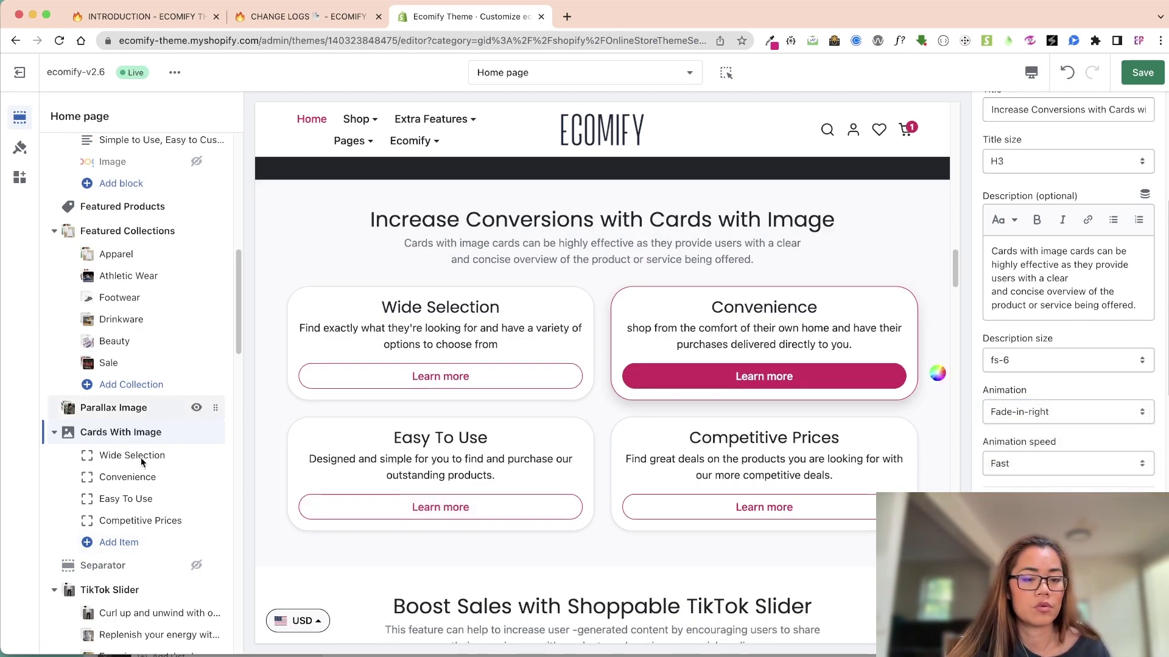
scroll(140, 458, down, 5)
Review the TikTok Slider section settings.
click(121, 363)
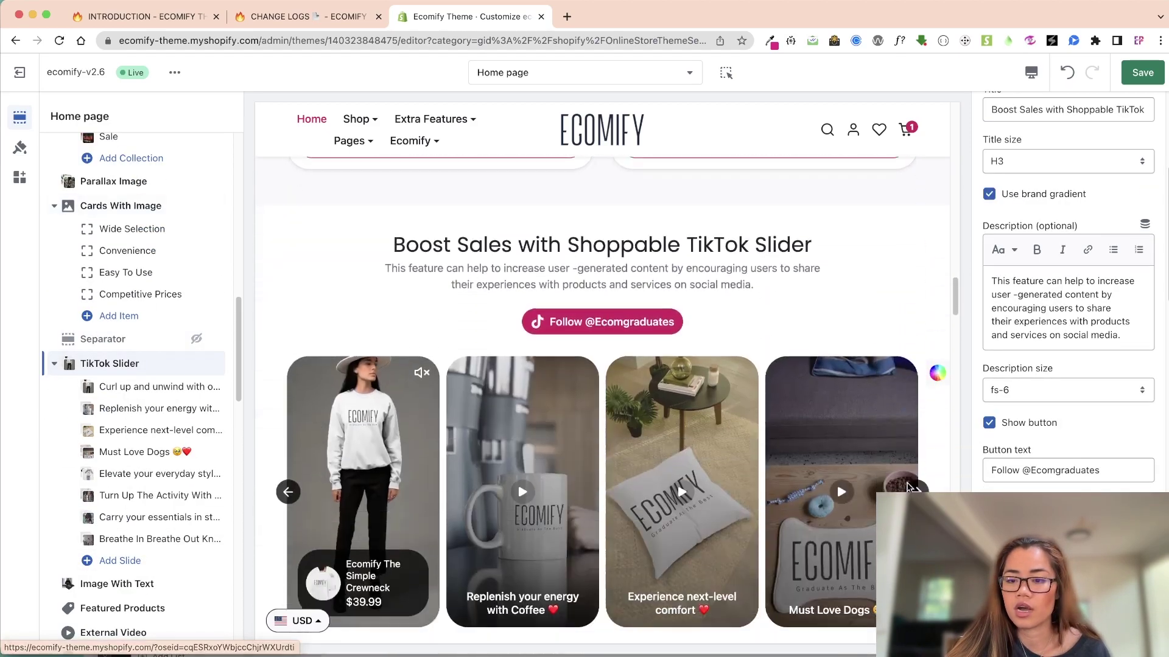
scroll(813, 476, up, 3)
scroll(974, 411, up, 5)
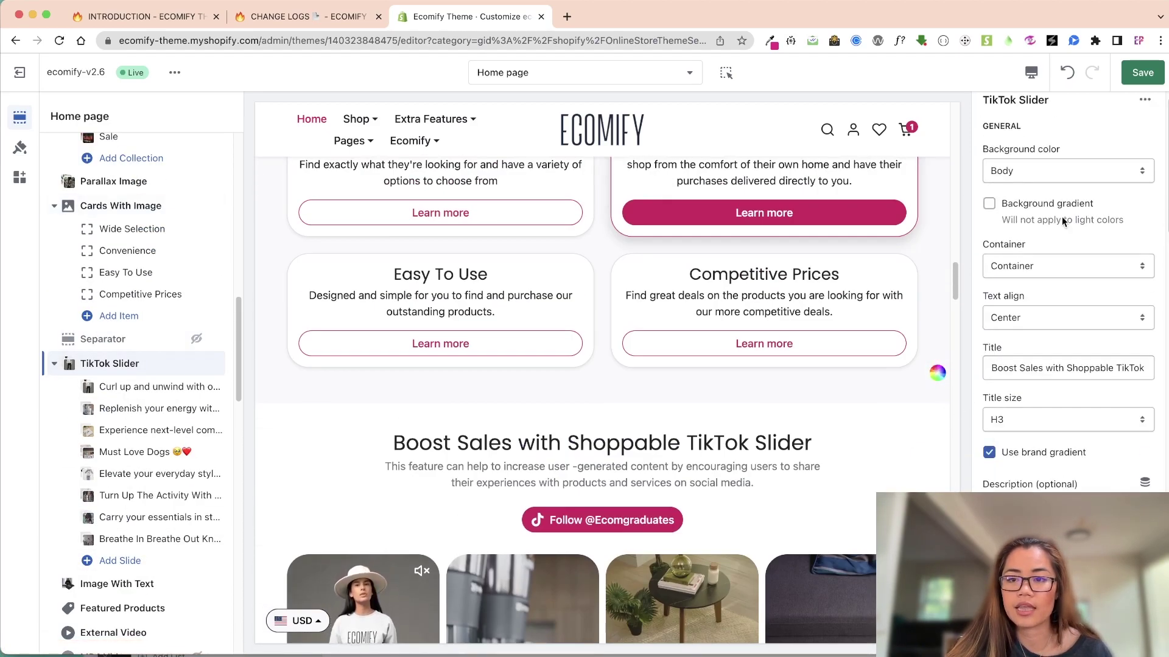
scroll(1072, 431, down, 10)
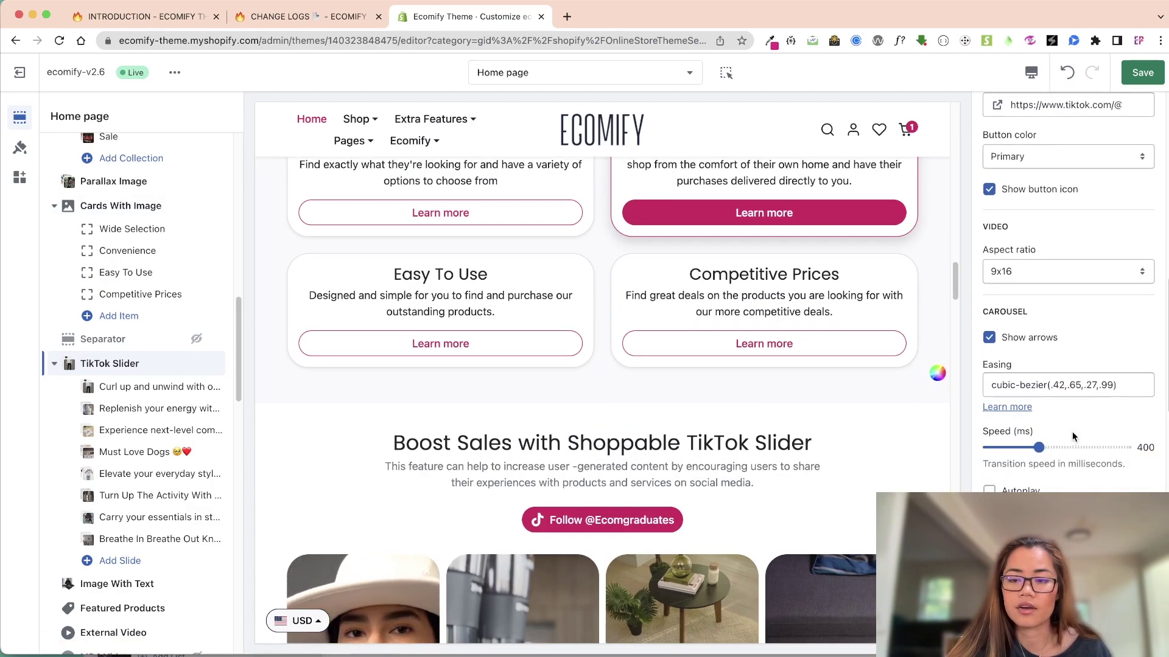
scroll(1072, 432, up, 10)
Highlight the version 2.6 Fix entries in the change log, then return to the customizer.
click(310, 17)
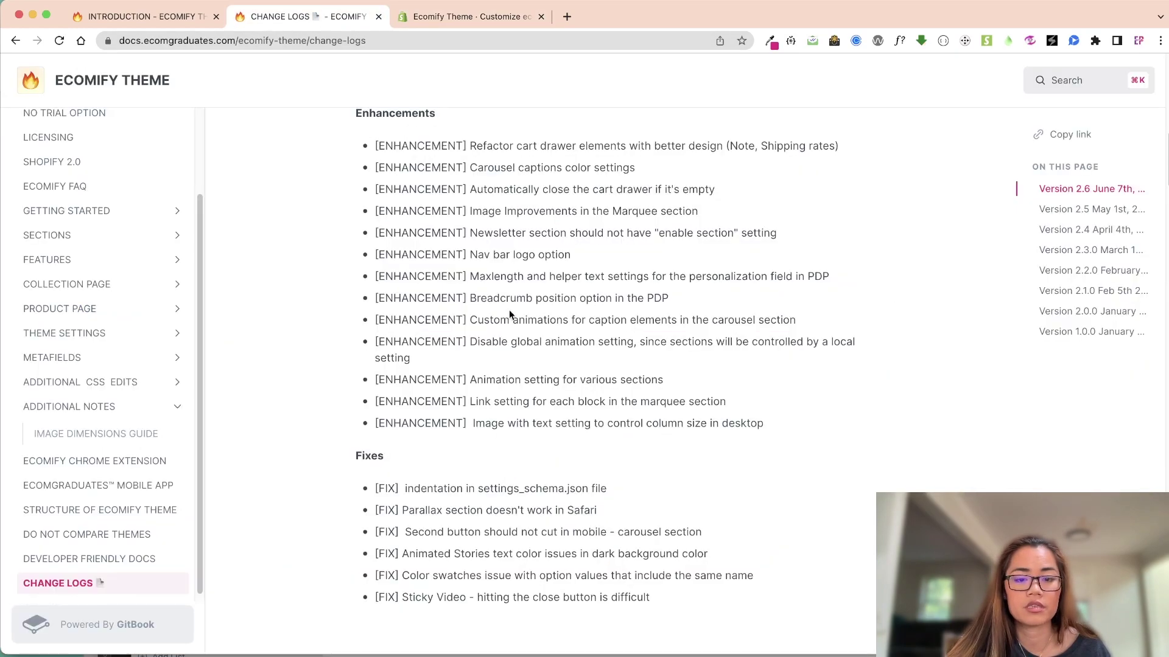
scroll(619, 361, down, 2)
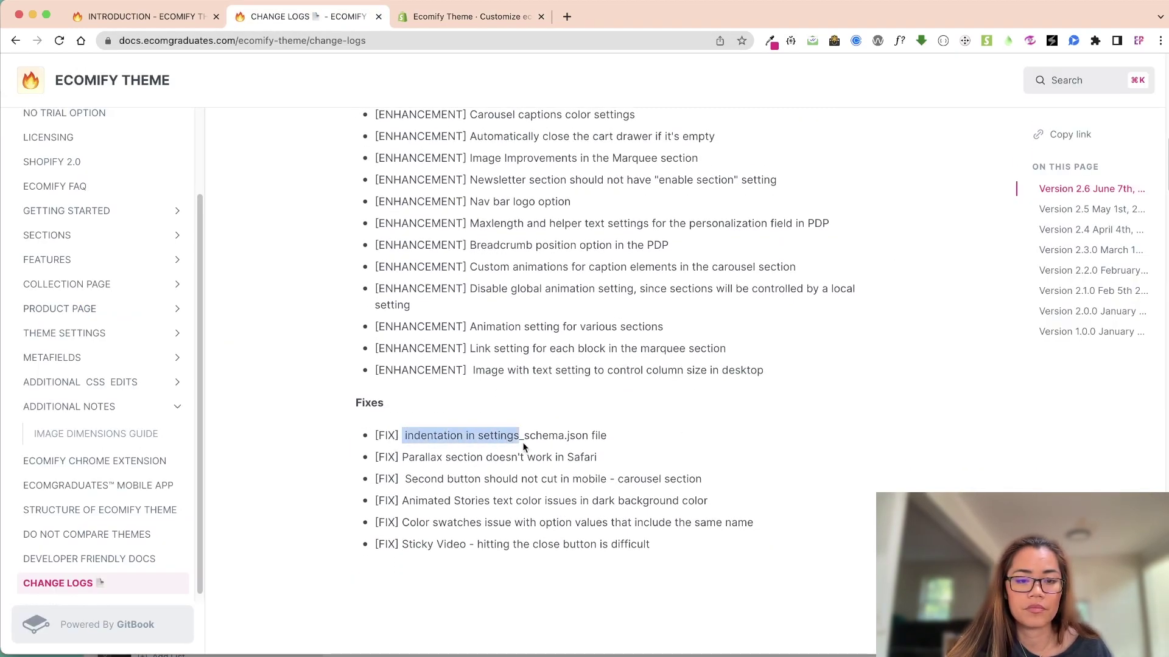
drag(522, 442, 731, 542)
click(487, 499)
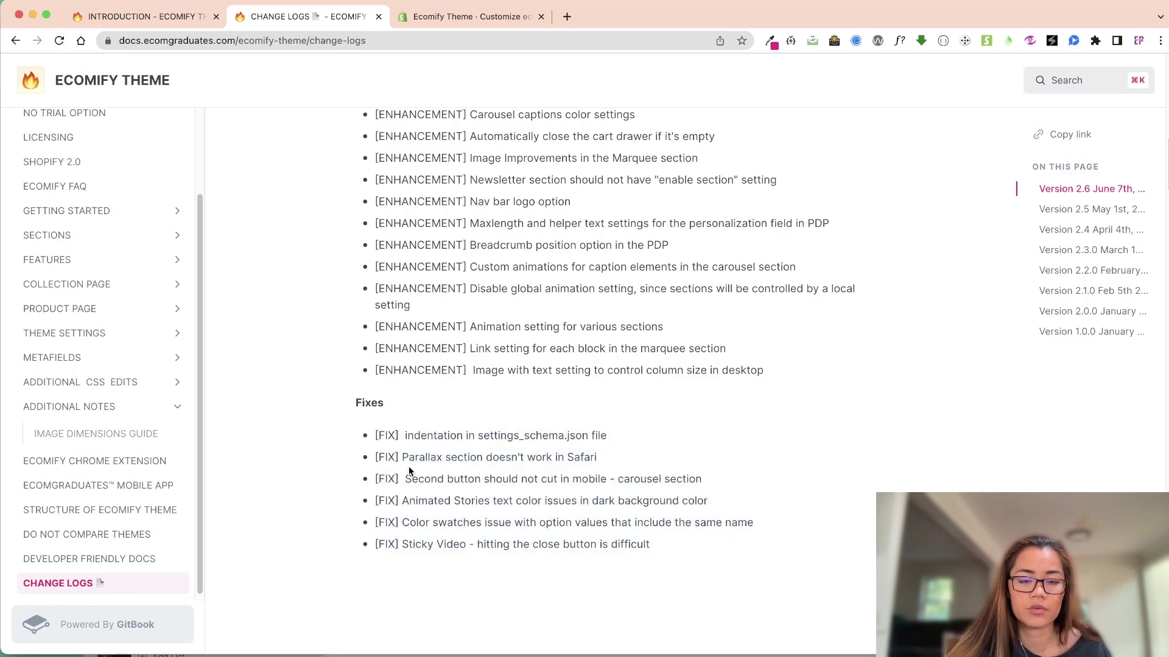
drag(413, 440, 707, 500)
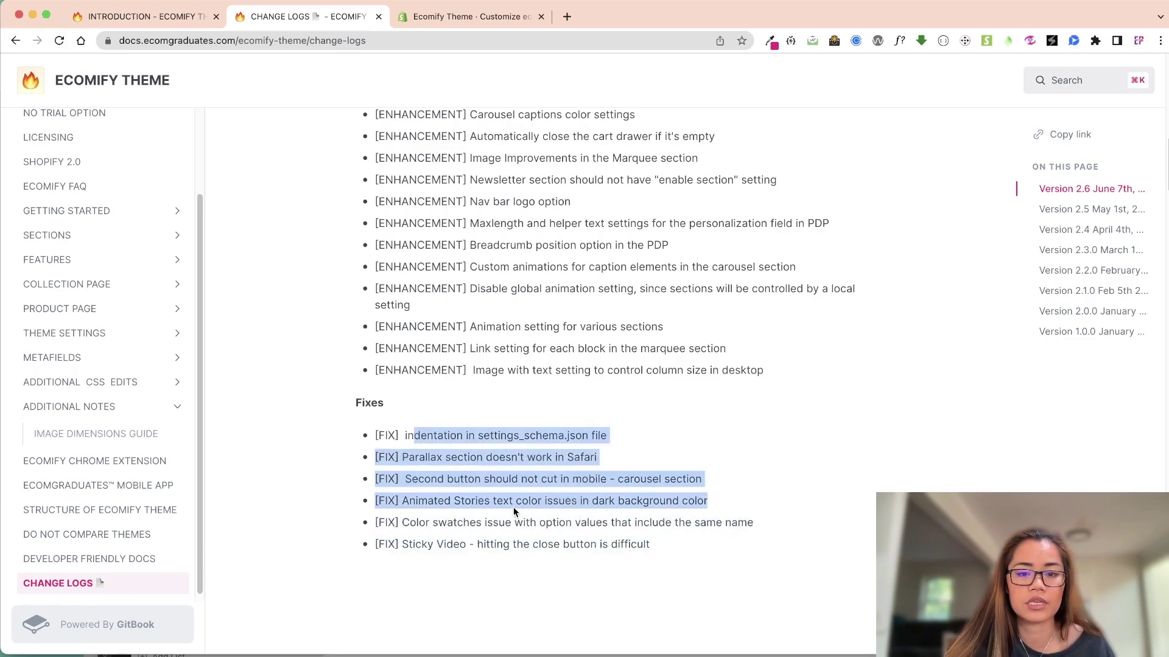
click(477, 16)
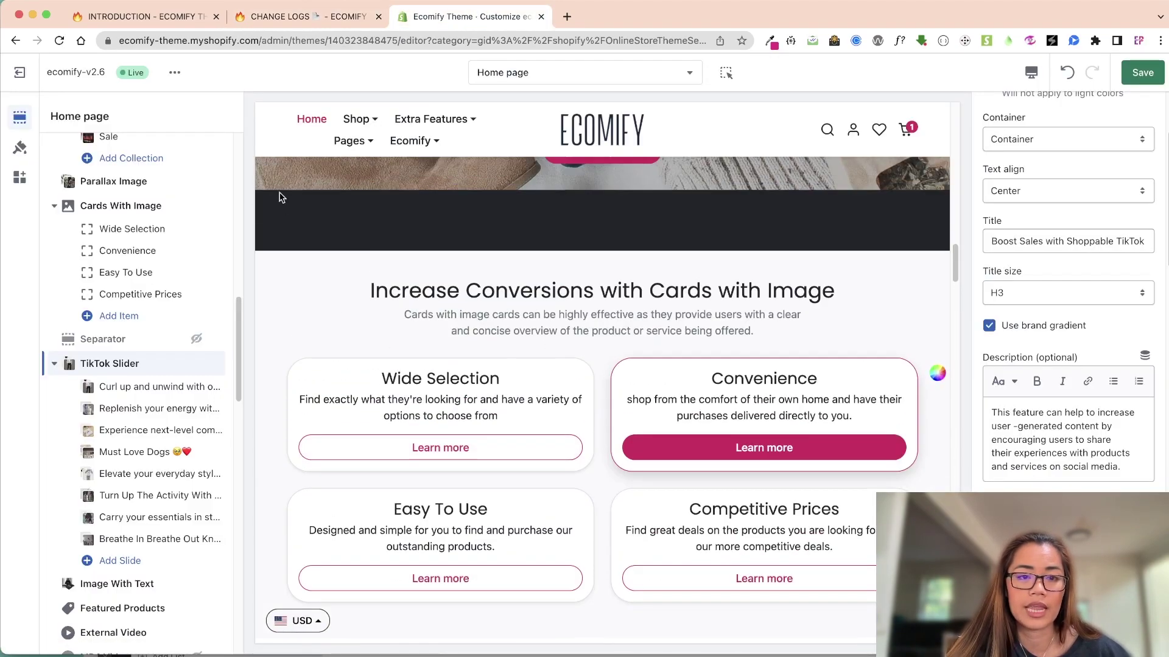
Reload the theme editor, discarding unsaved changes, and open the Image With Text section.
click(59, 40)
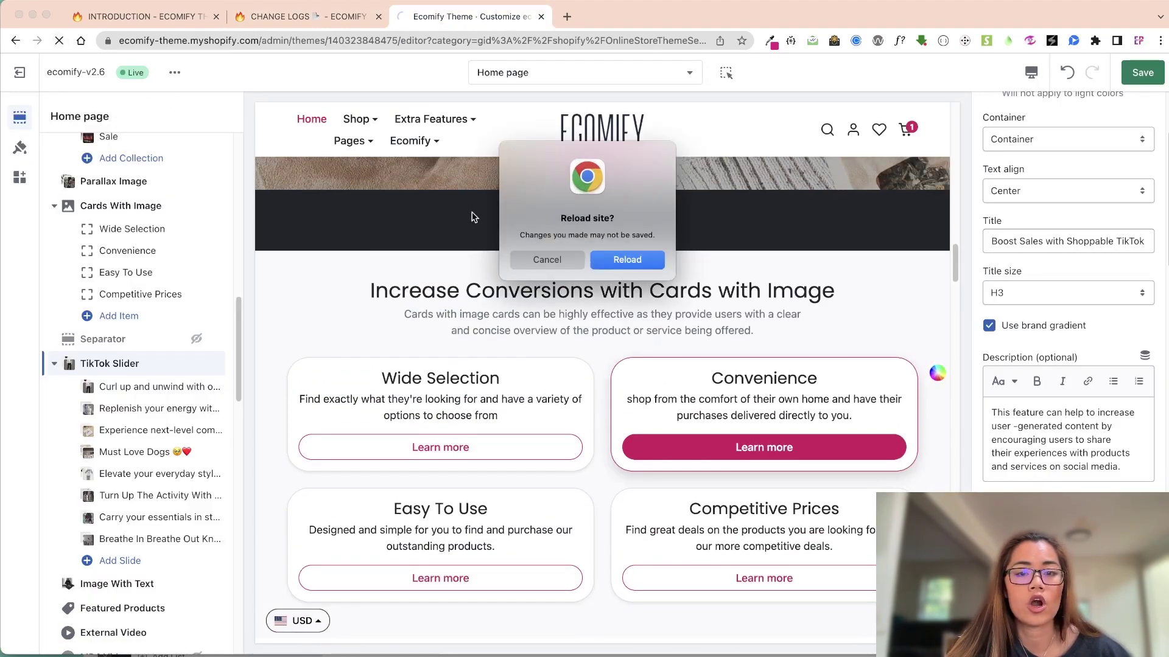
click(627, 261)
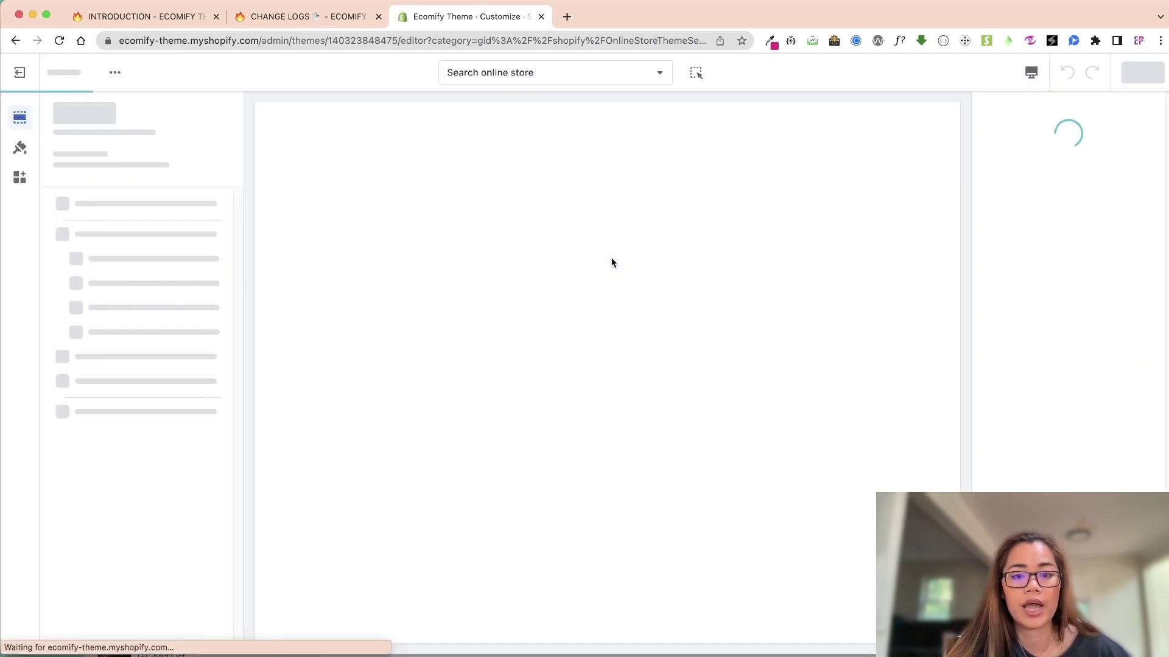
scroll(527, 405, down, 4)
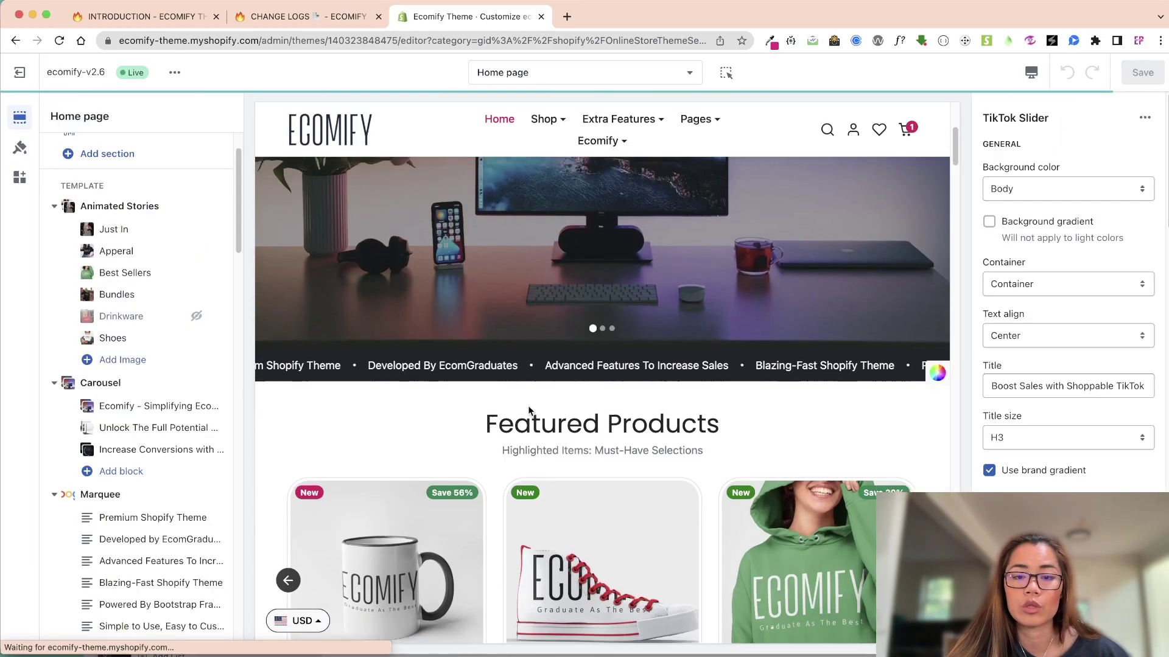
scroll(527, 406, down, 5)
scroll(101, 531, down, 10)
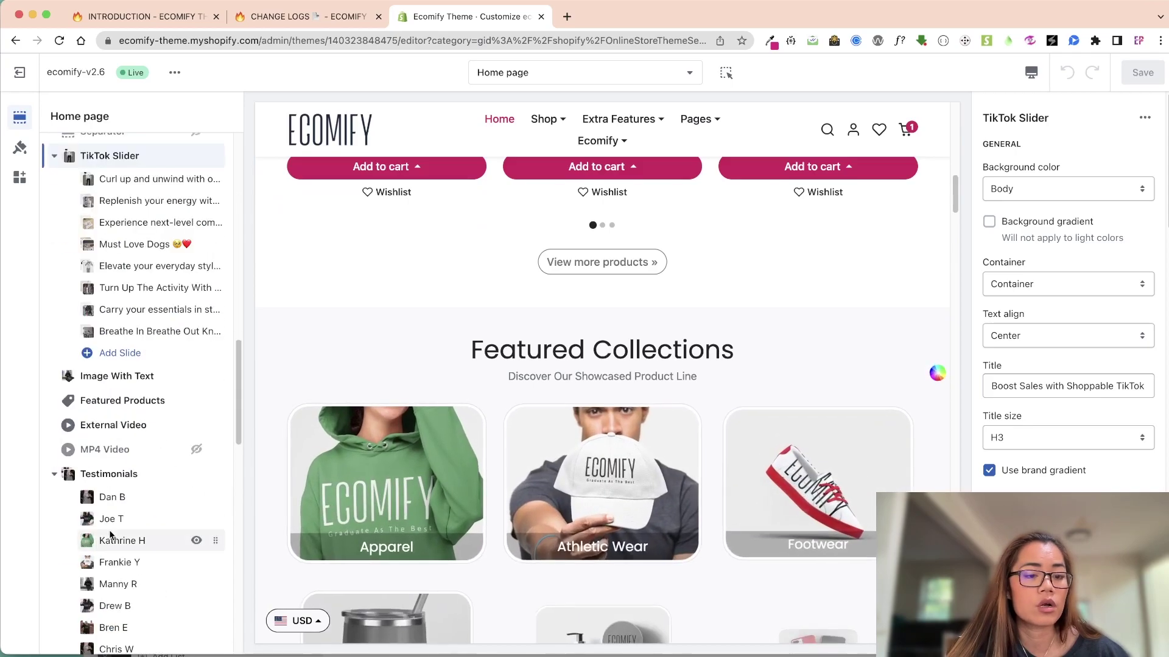
click(125, 376)
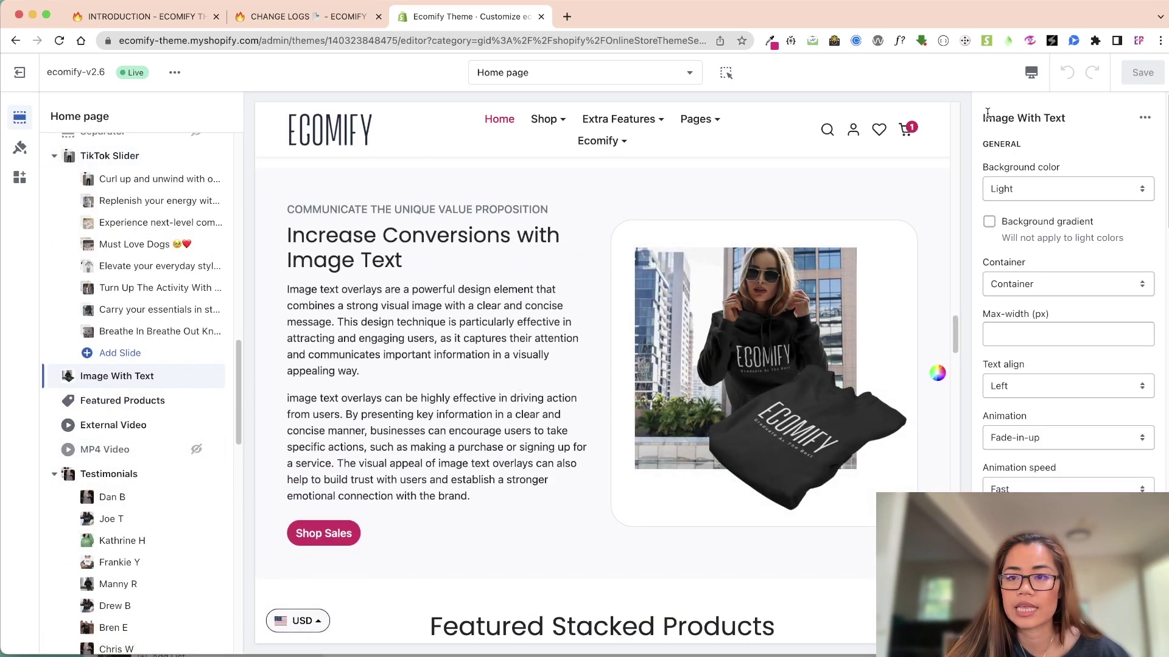
Preview the store fullscreen, then go back to the desktop view.
click(1029, 73)
click(1063, 153)
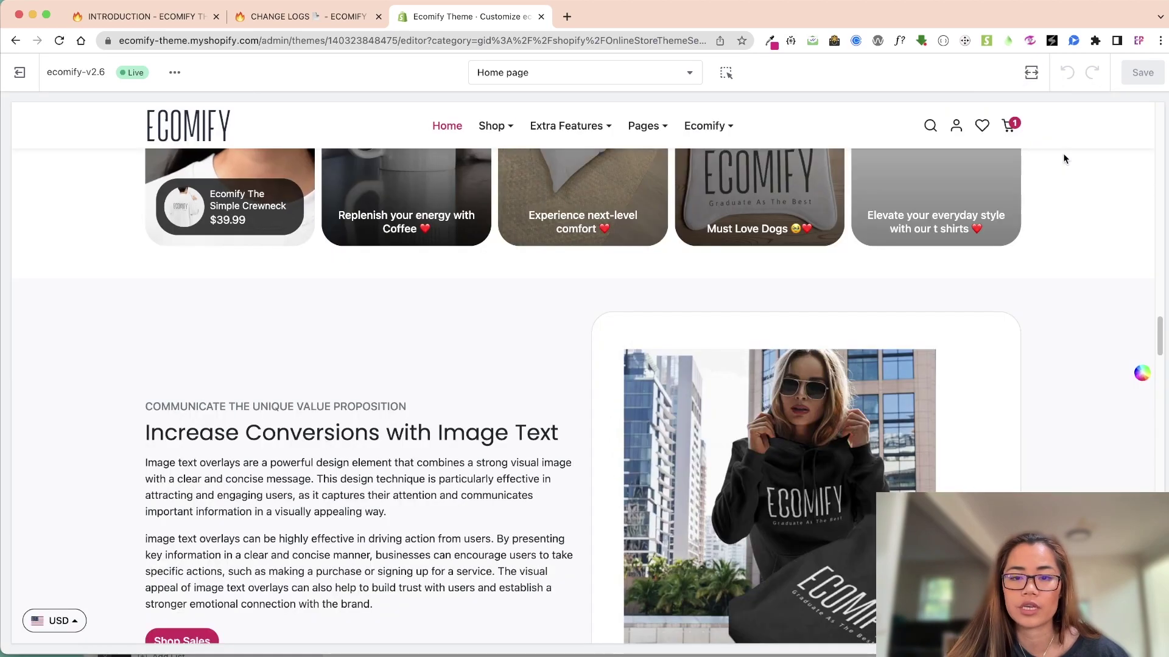
click(1030, 73)
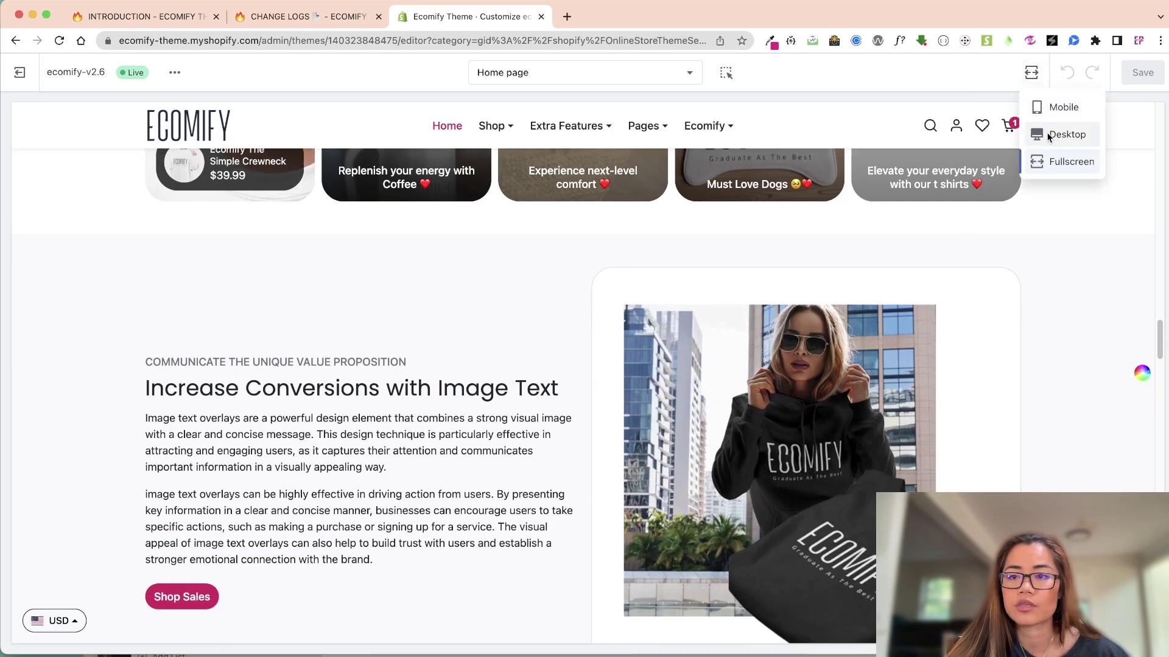
click(1063, 130)
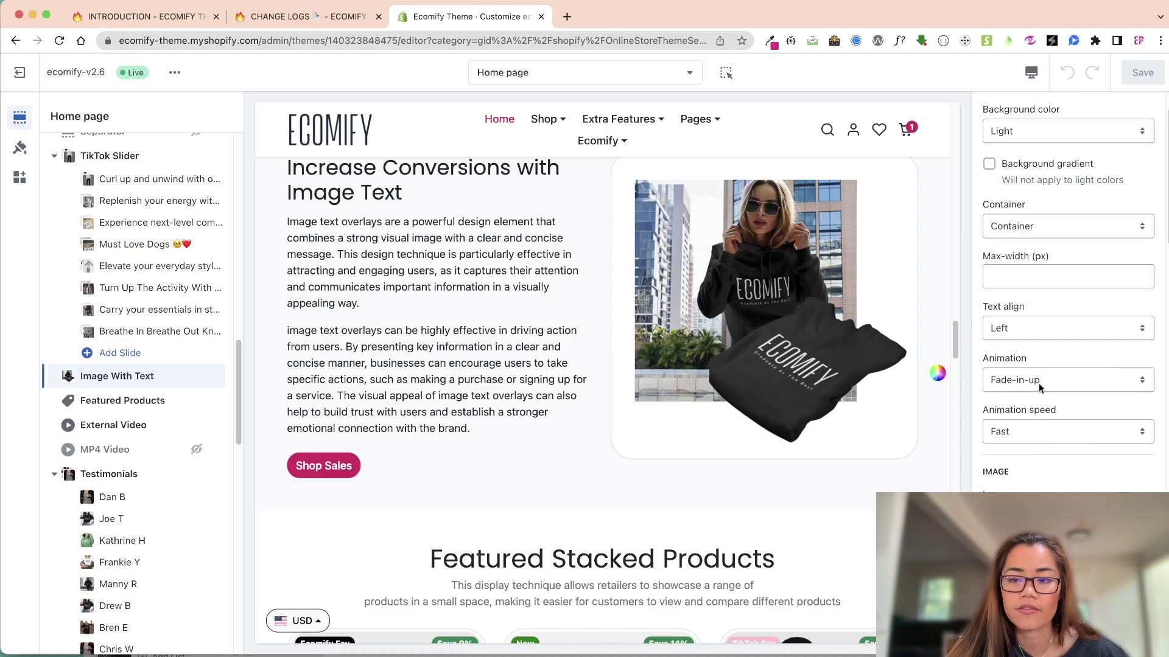
Set the desktop image size to 1/3 and compare it in fullscreen preview.
scroll(1050, 386, down, 10)
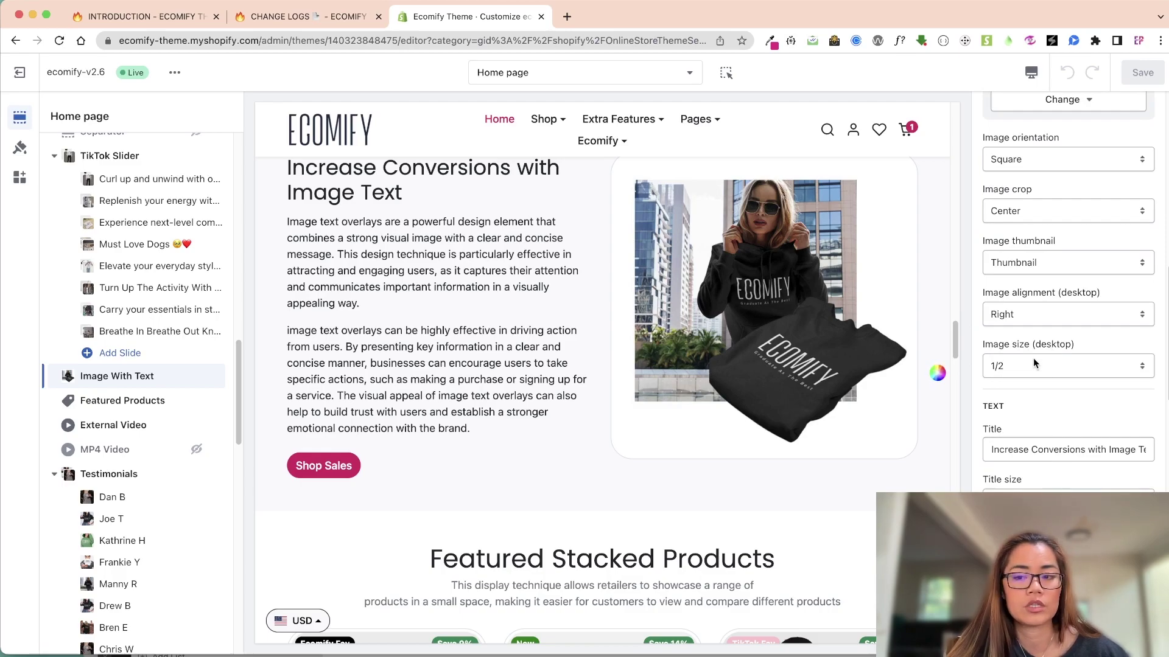
click(1029, 365)
click(1022, 381)
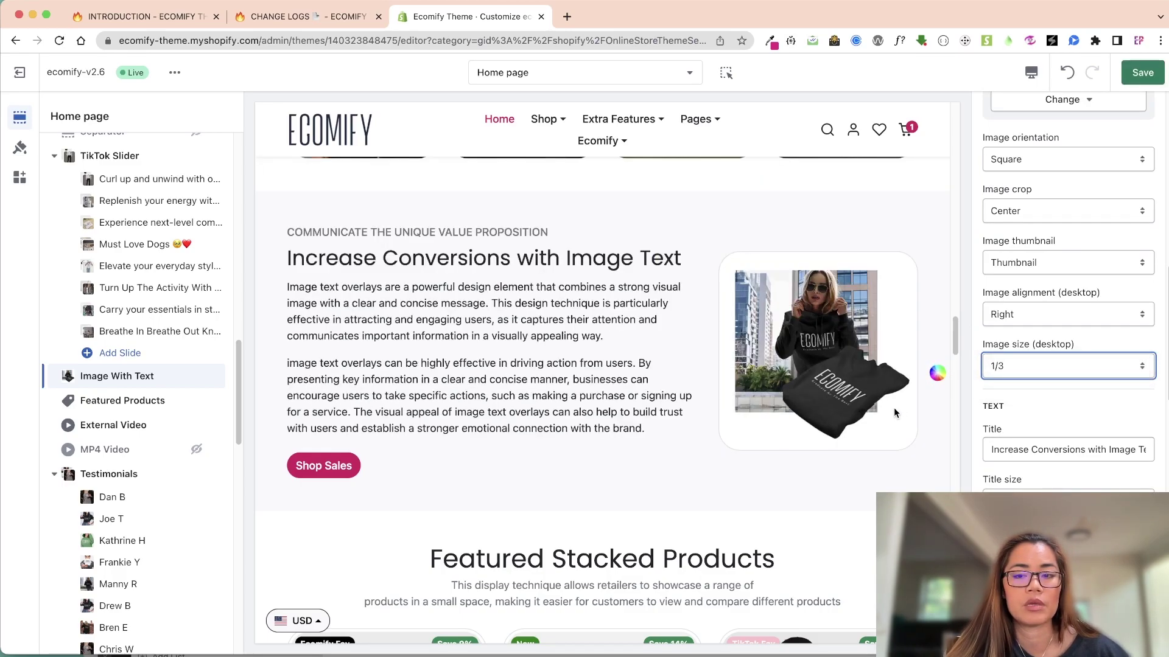
click(1031, 73)
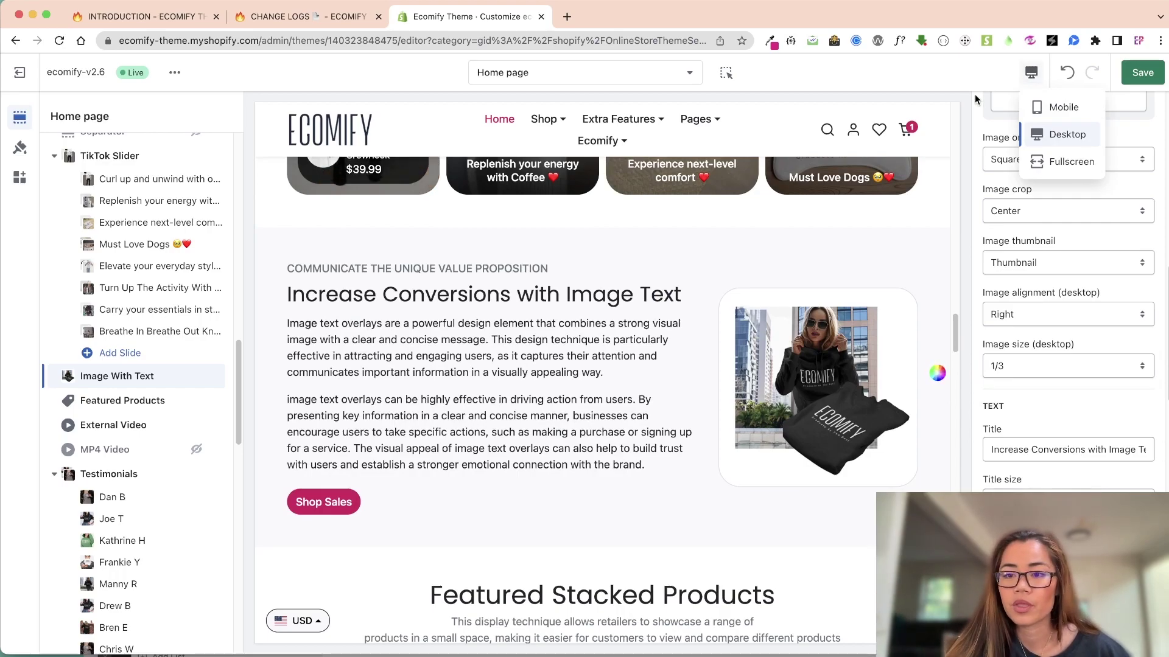
click(1050, 162)
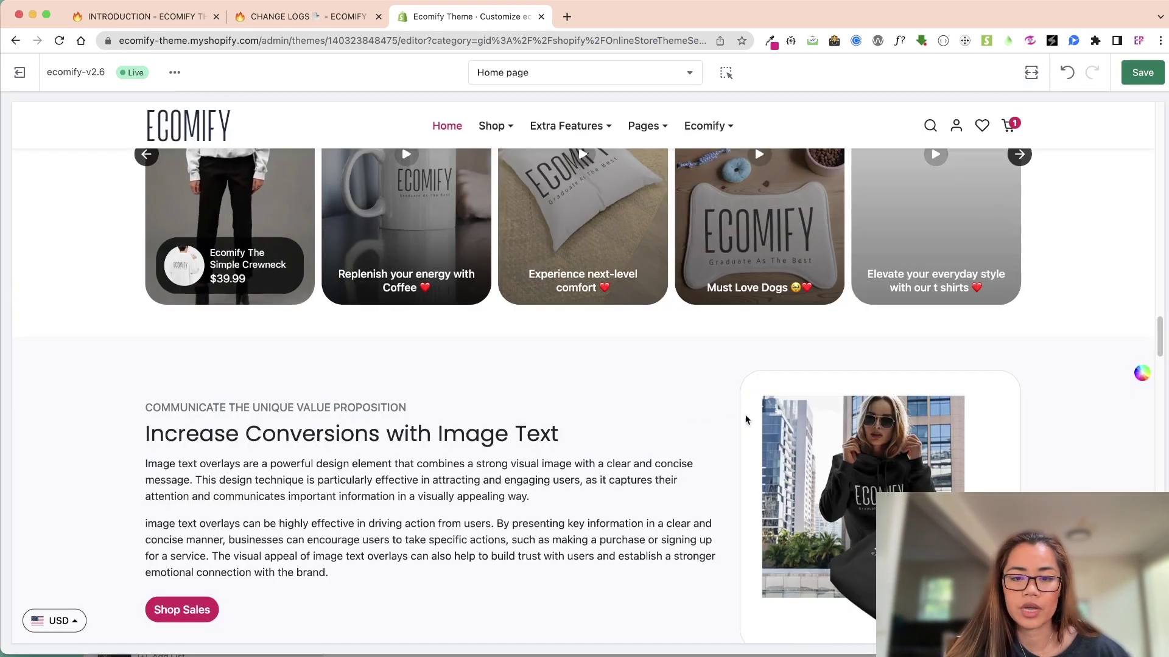
scroll(688, 358, up, 2)
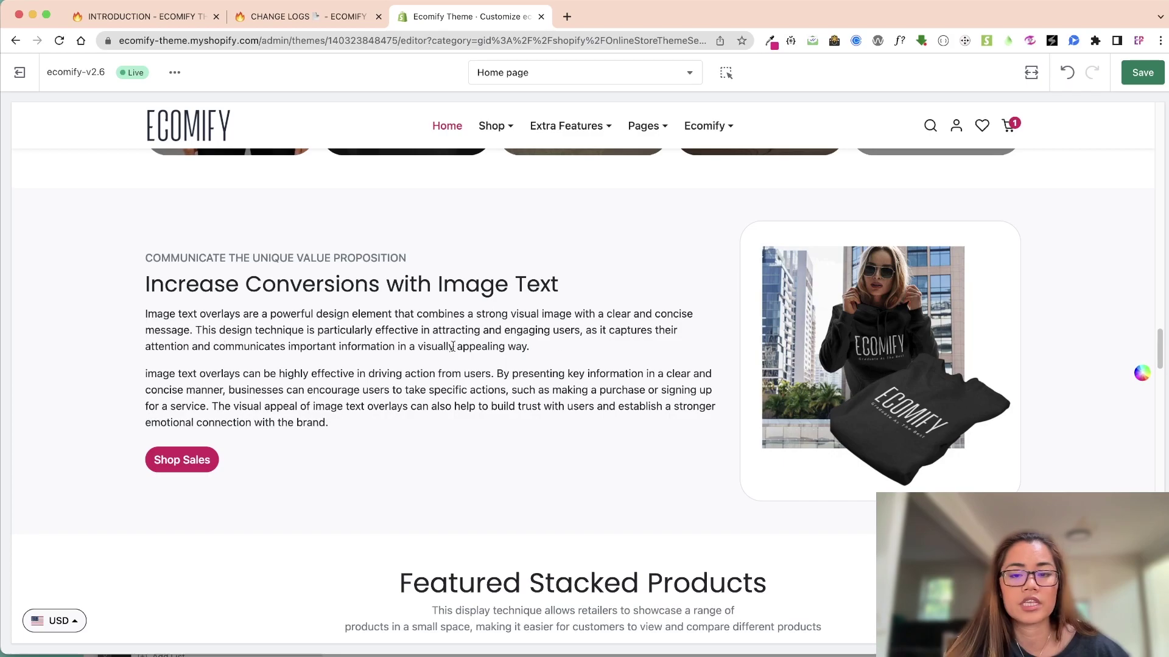
click(1032, 72)
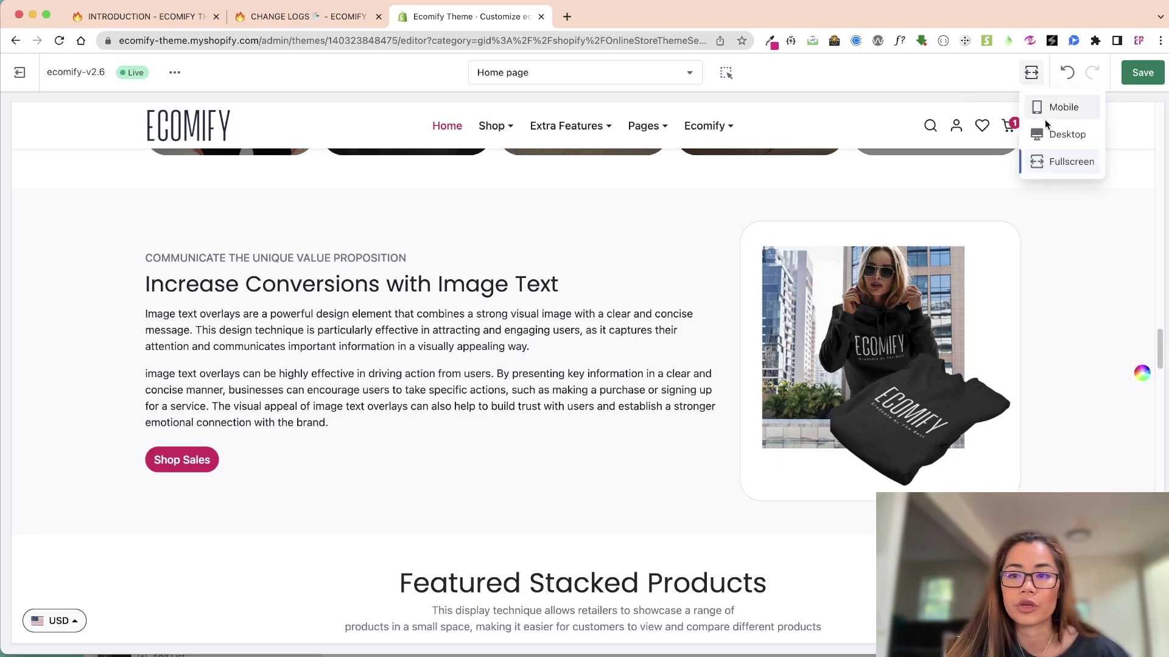
click(1069, 132)
Set the desktop image size back to 1/2 and switch to the change log page.
scroll(1093, 478, down, 2)
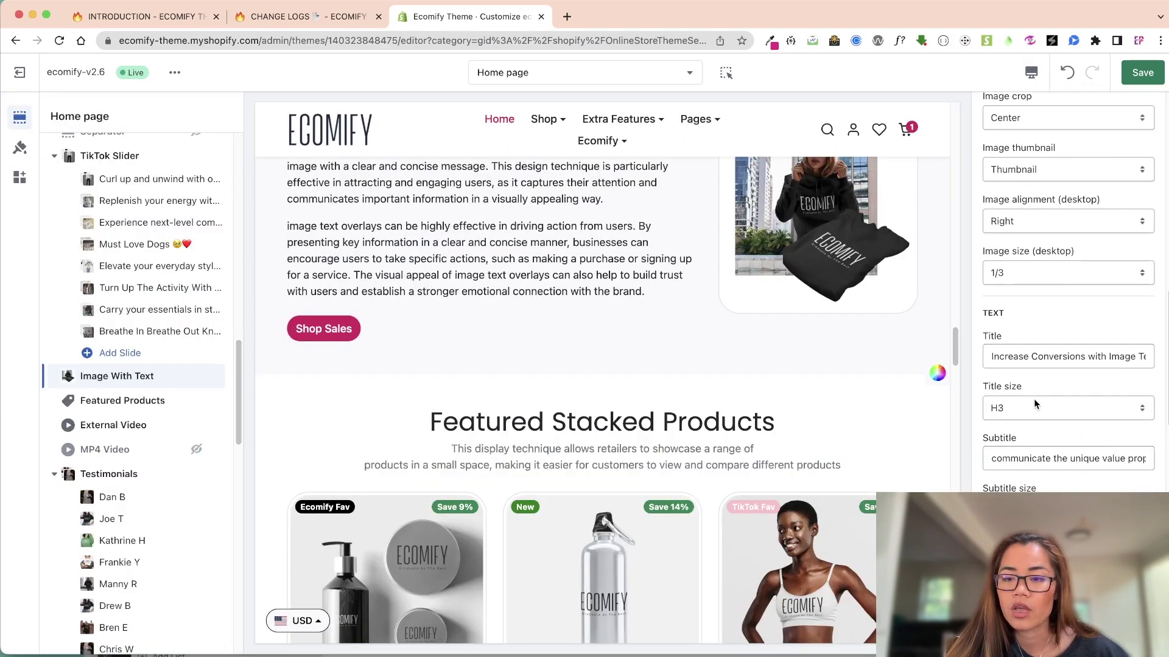
click(1034, 273)
click(1038, 258)
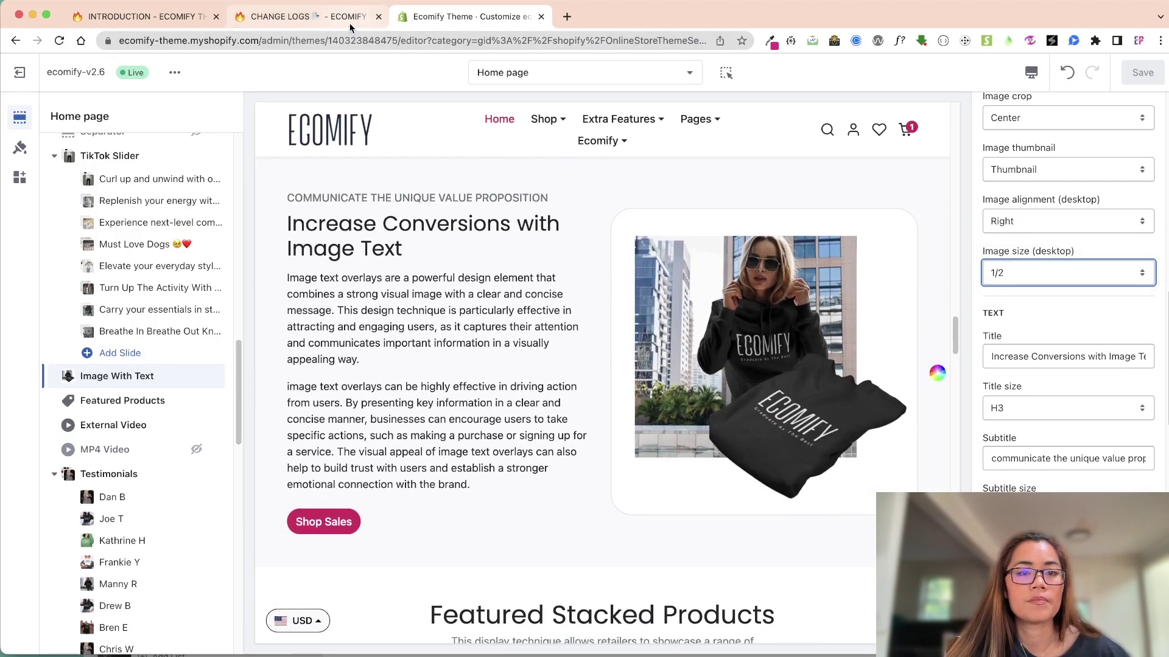
click(351, 24)
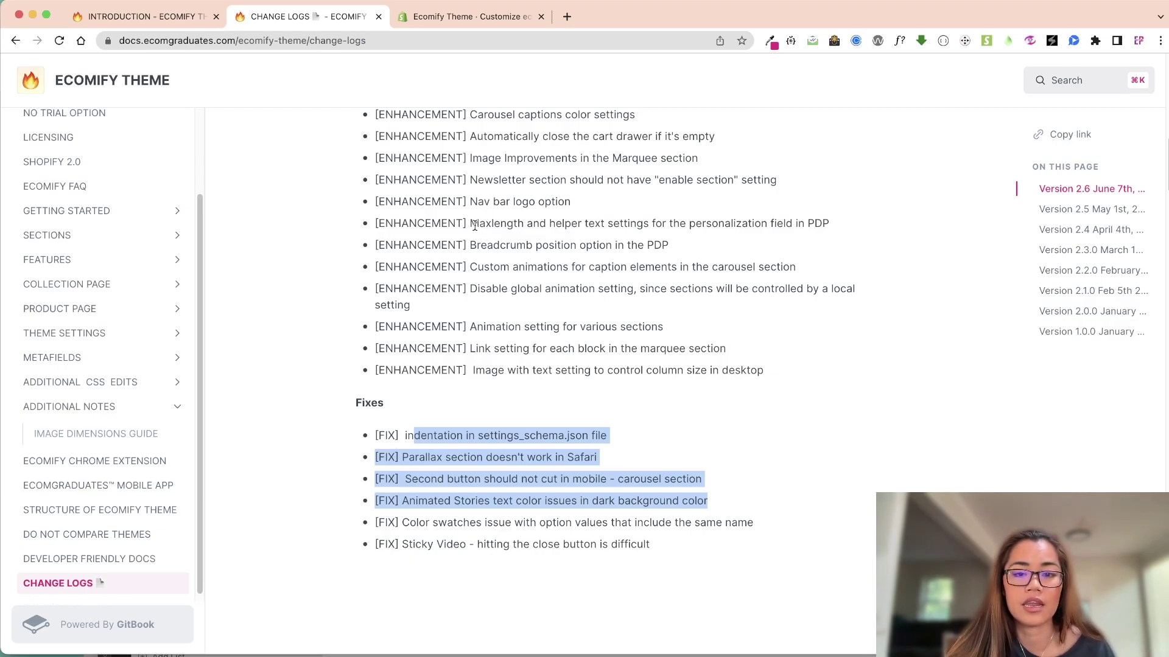
Return to the customizer and open the Ecomify Mug product page in the preview.
click(451, 16)
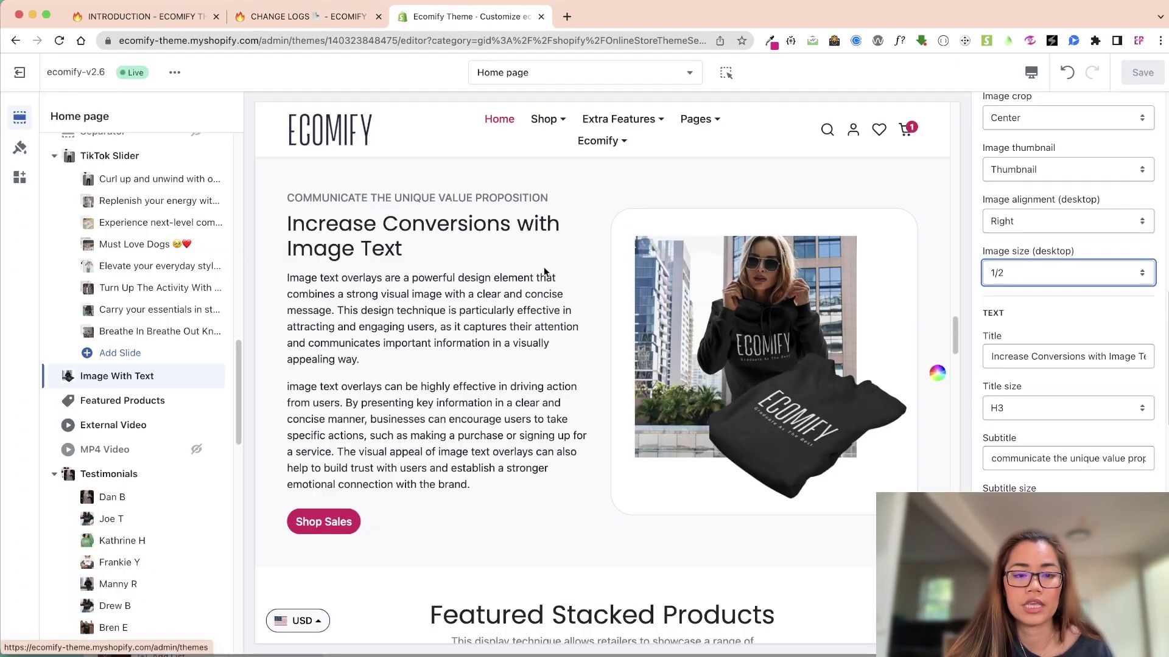
scroll(544, 271, up, 20)
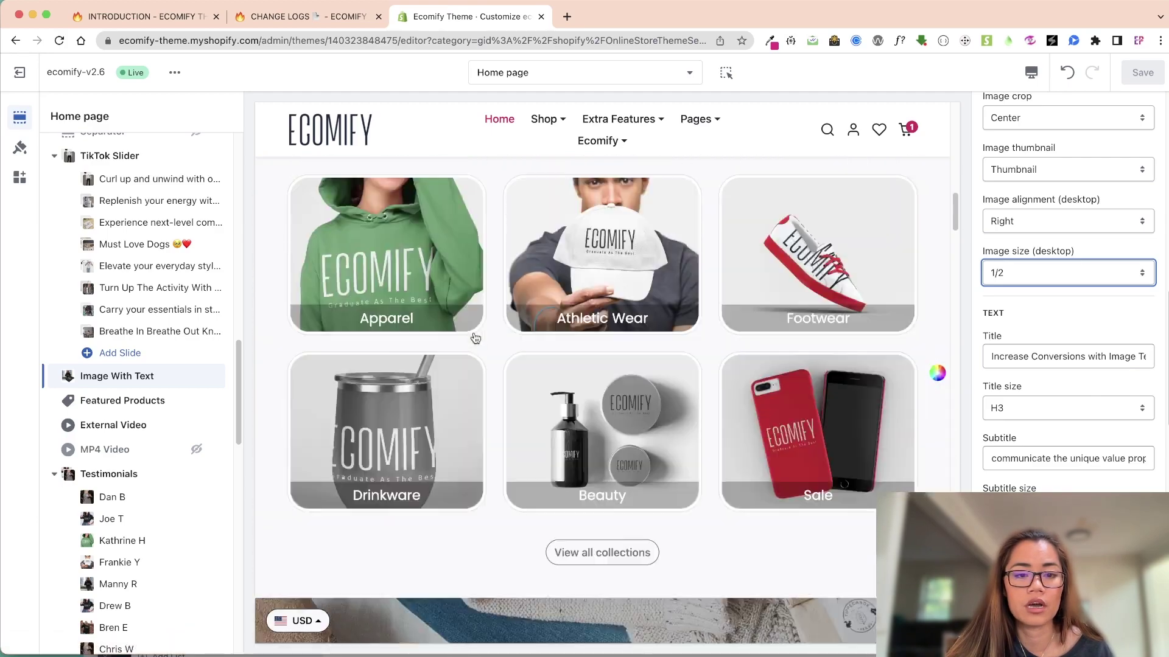
scroll(475, 338, up, 10)
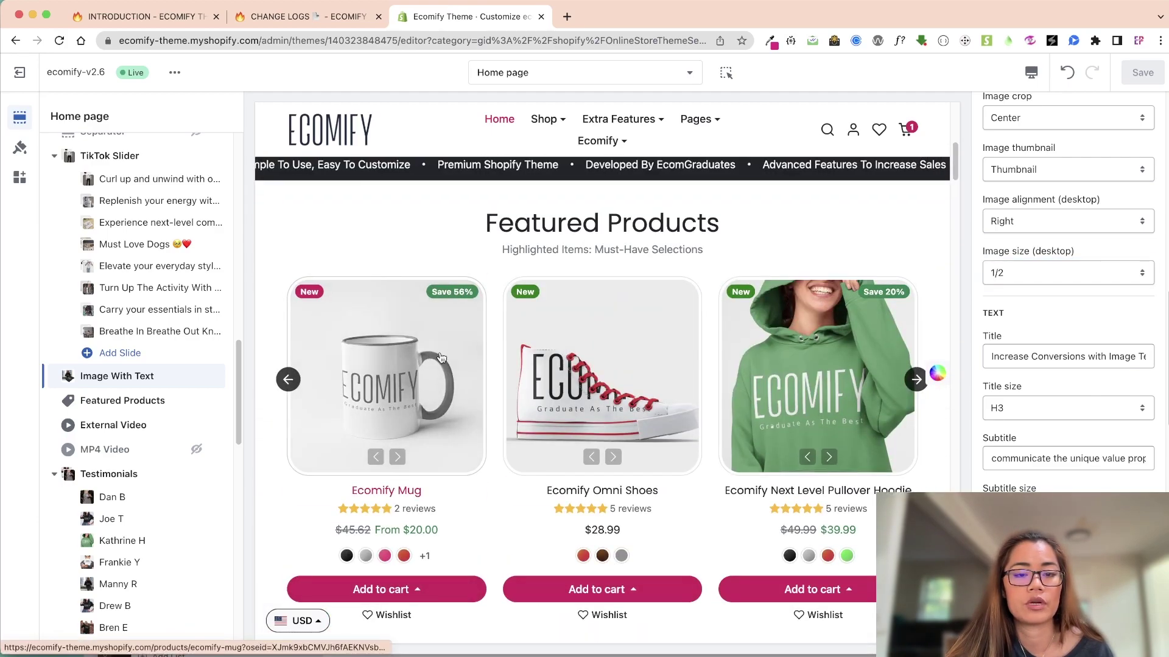
click(442, 358)
scroll(698, 518, down, 5)
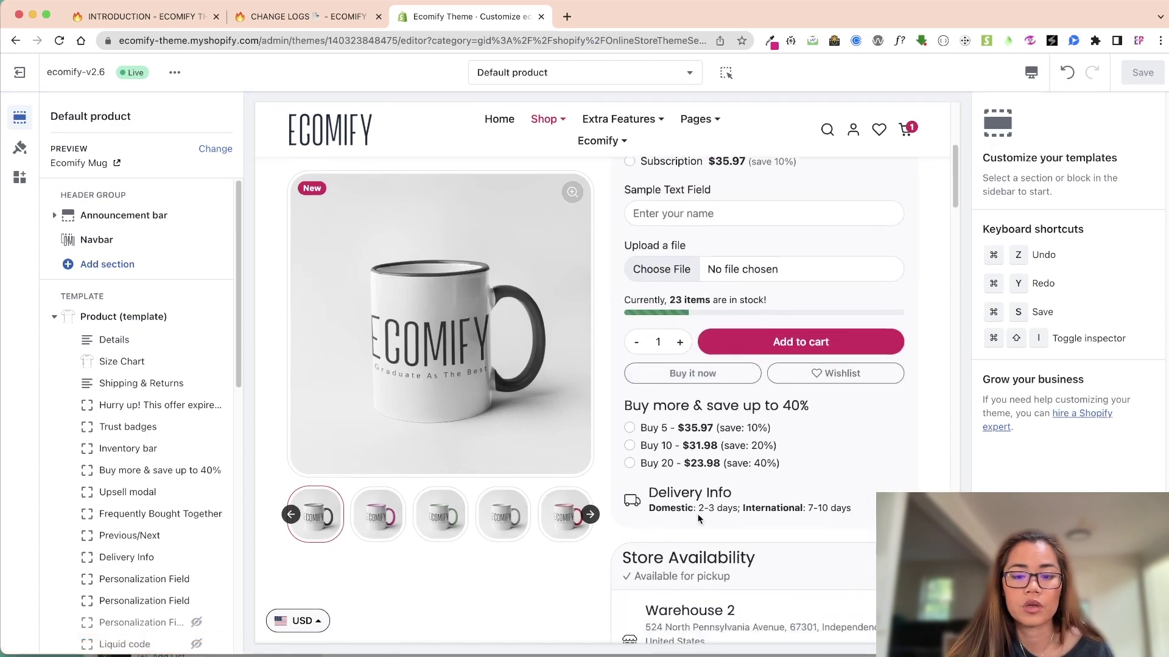
Open the file-upload Personalization Field block and scroll to its Max-length option.
scroll(698, 518, down, 5)
scroll(140, 365, down, 5)
click(135, 314)
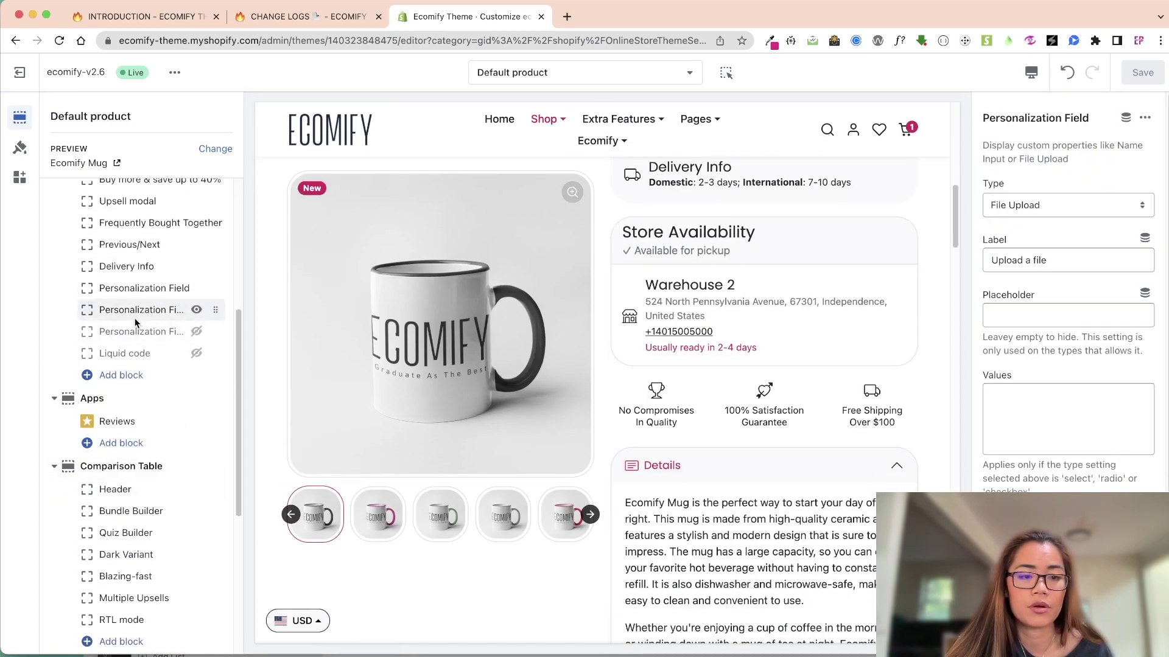
scroll(1040, 278, down, 1)
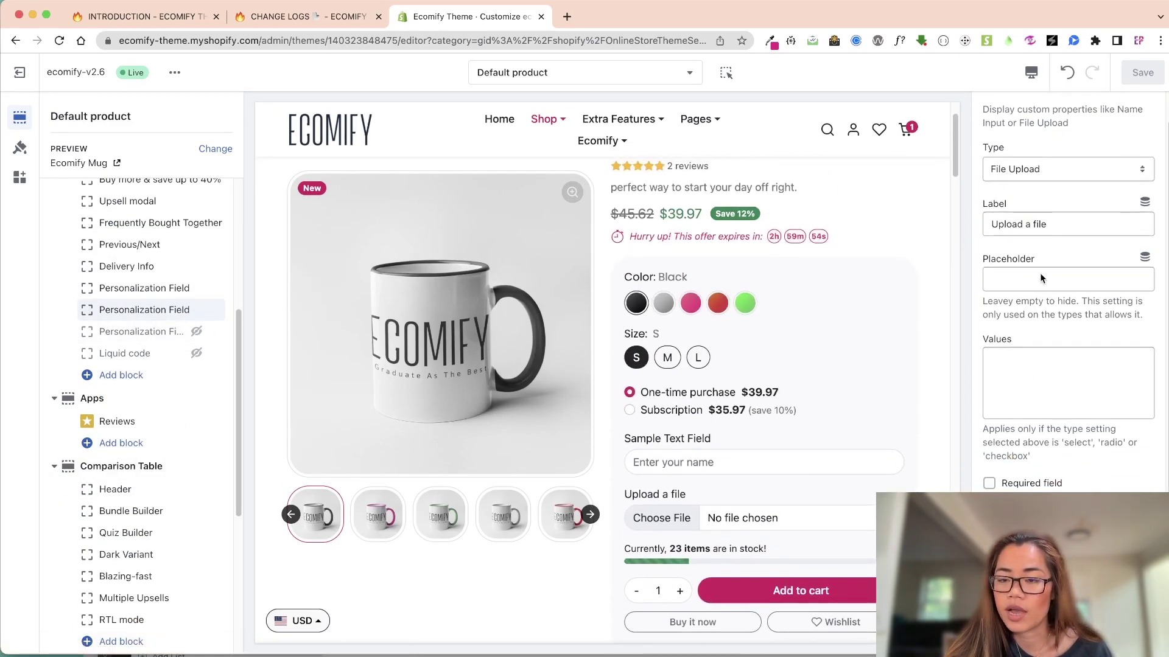
scroll(1040, 278, down, 3)
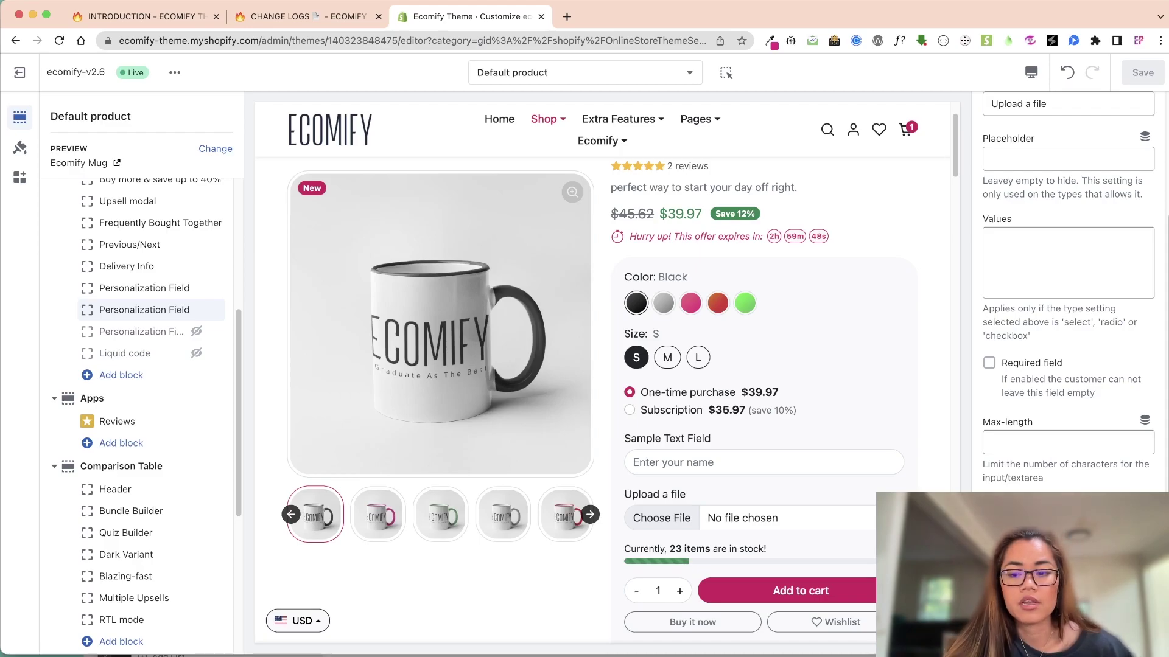
scroll(857, 517, down, 4)
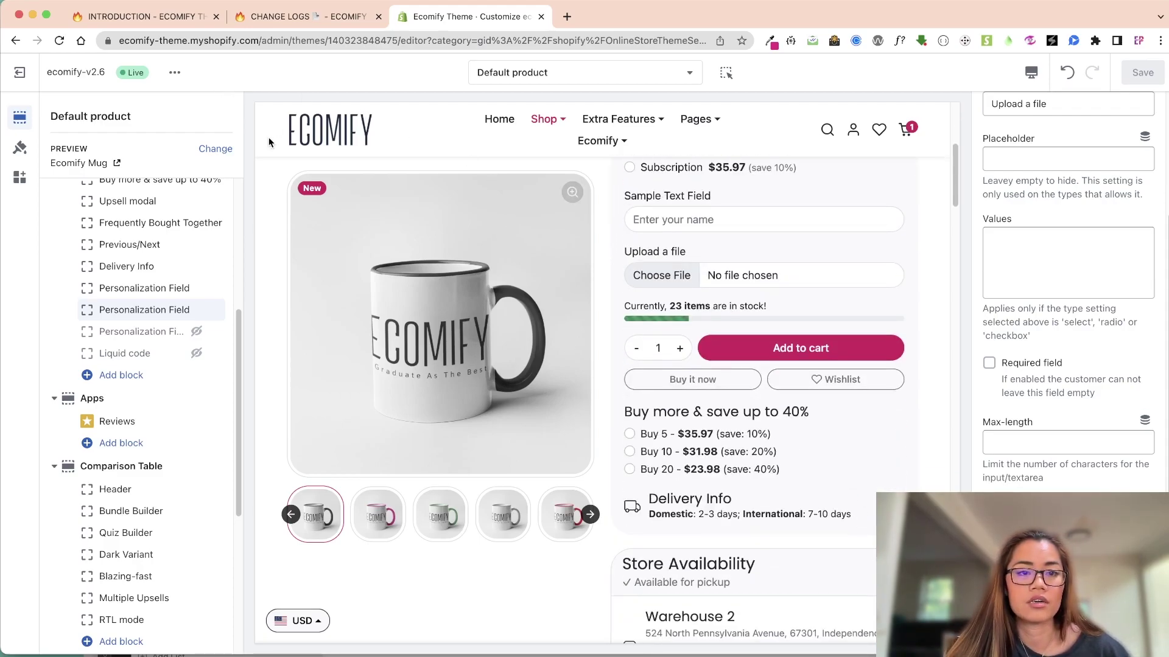
Check the change log page, then go back to the theme editor.
click(316, 25)
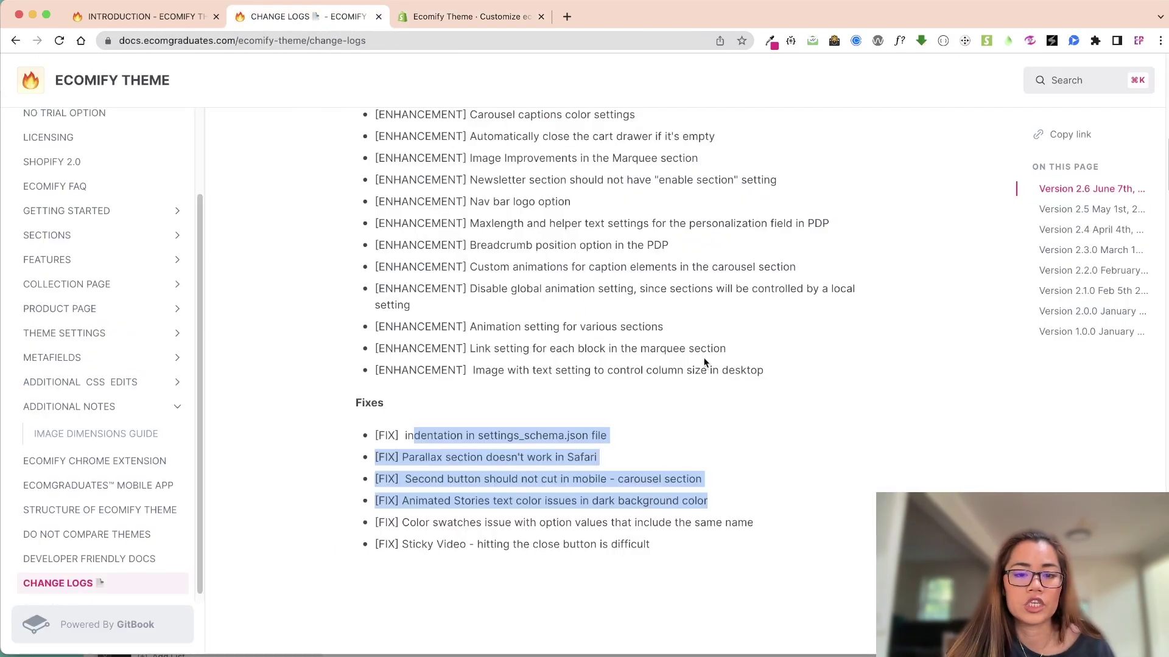
scroll(667, 362, up, 4)
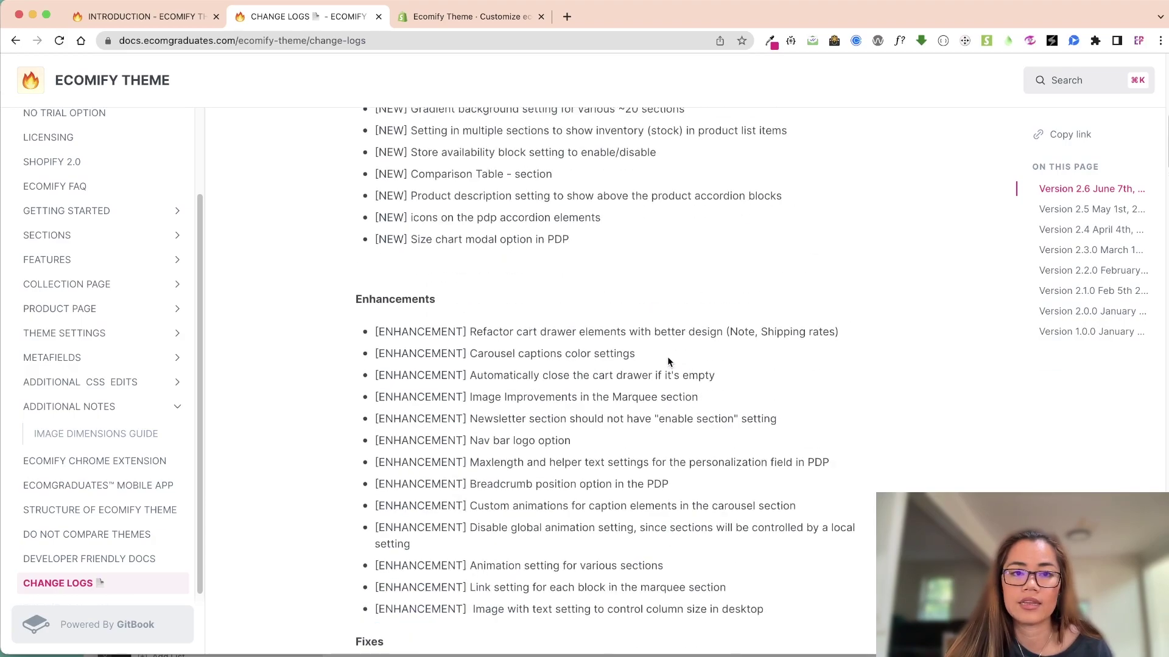
scroll(524, 172, up, 1)
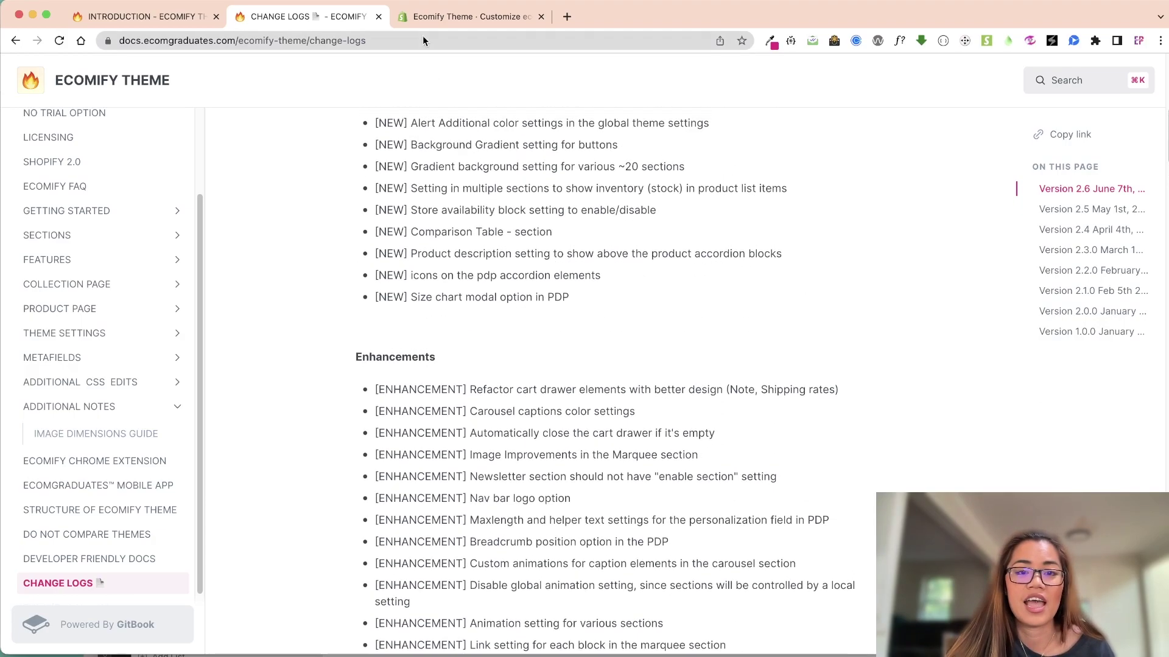
click(443, 18)
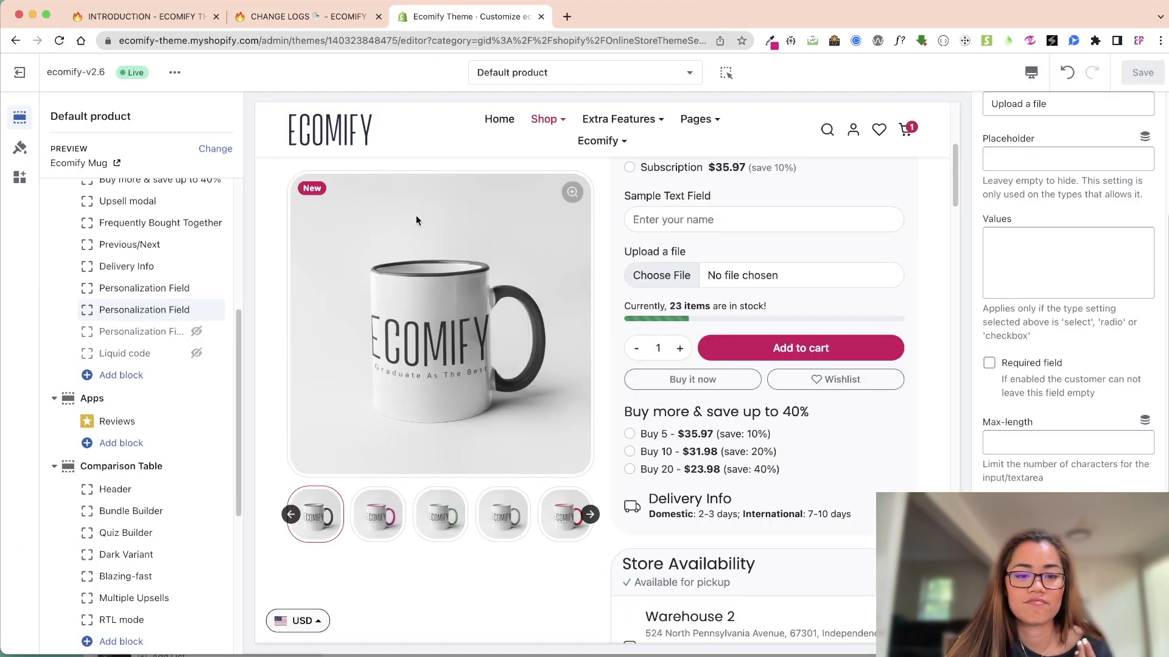
Return to the home page and add an Image block to the Marquee section.
click(317, 120)
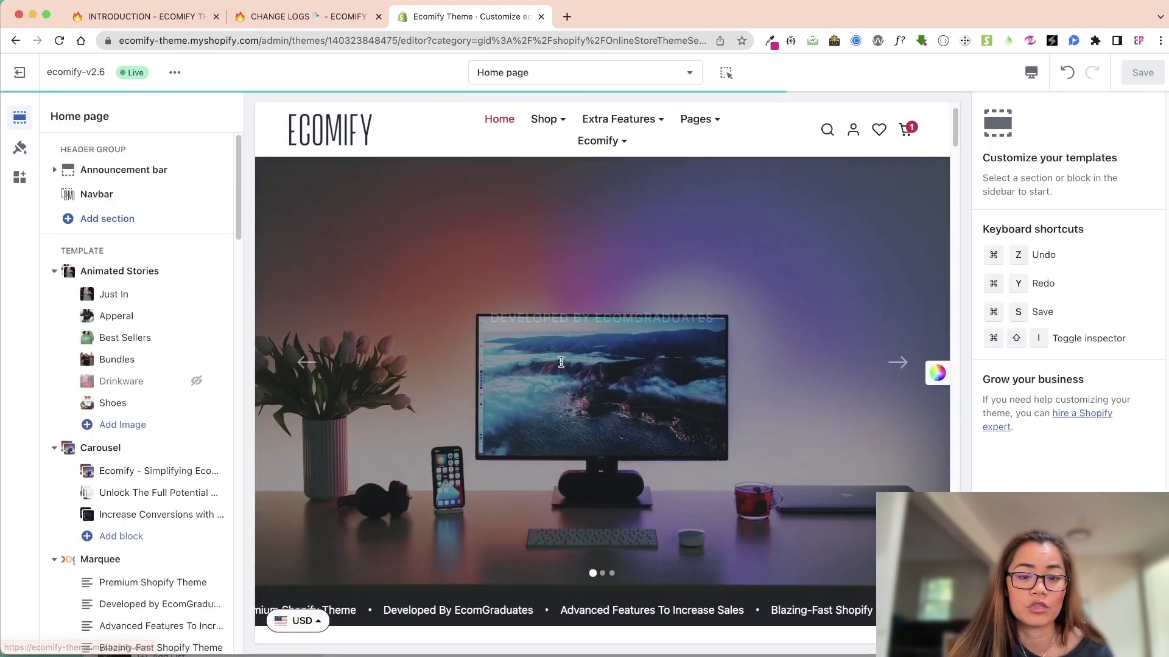
scroll(516, 368, down, 5)
scroll(177, 488, down, 3)
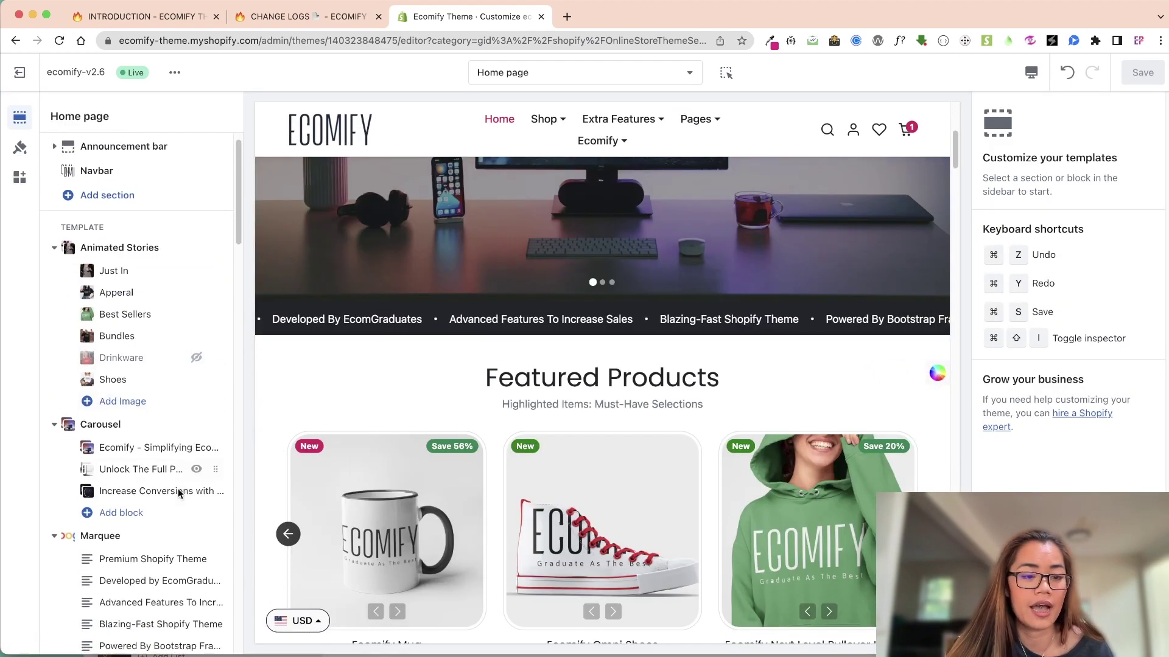
click(125, 463)
scroll(140, 438, down, 3)
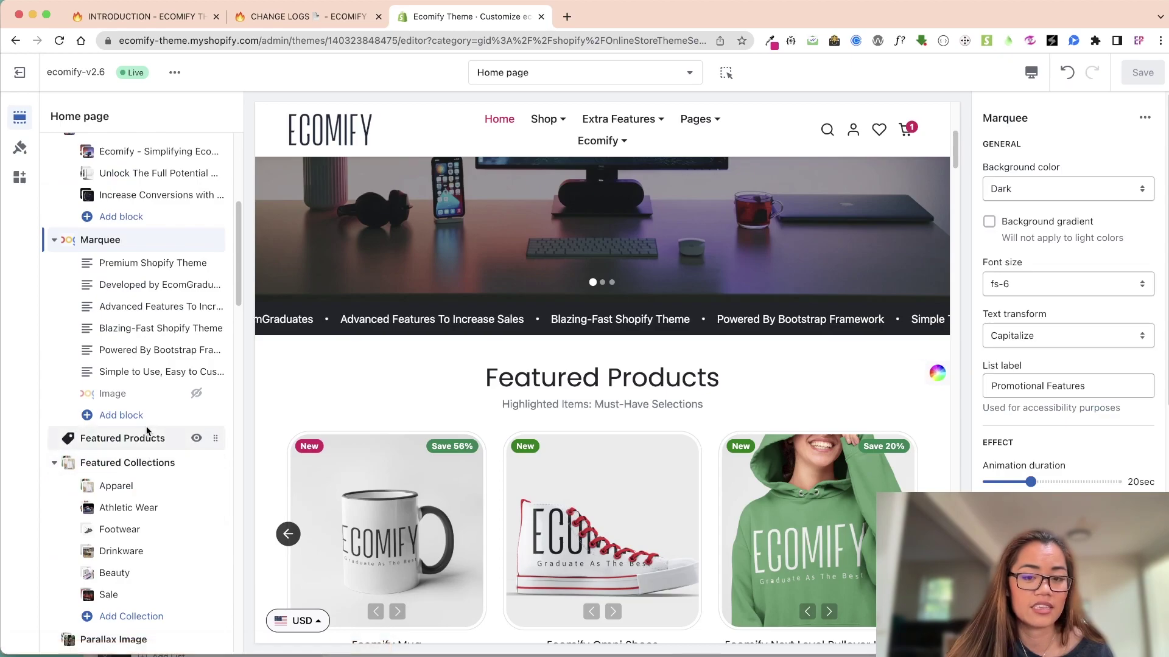
scroll(416, 414, up, 1)
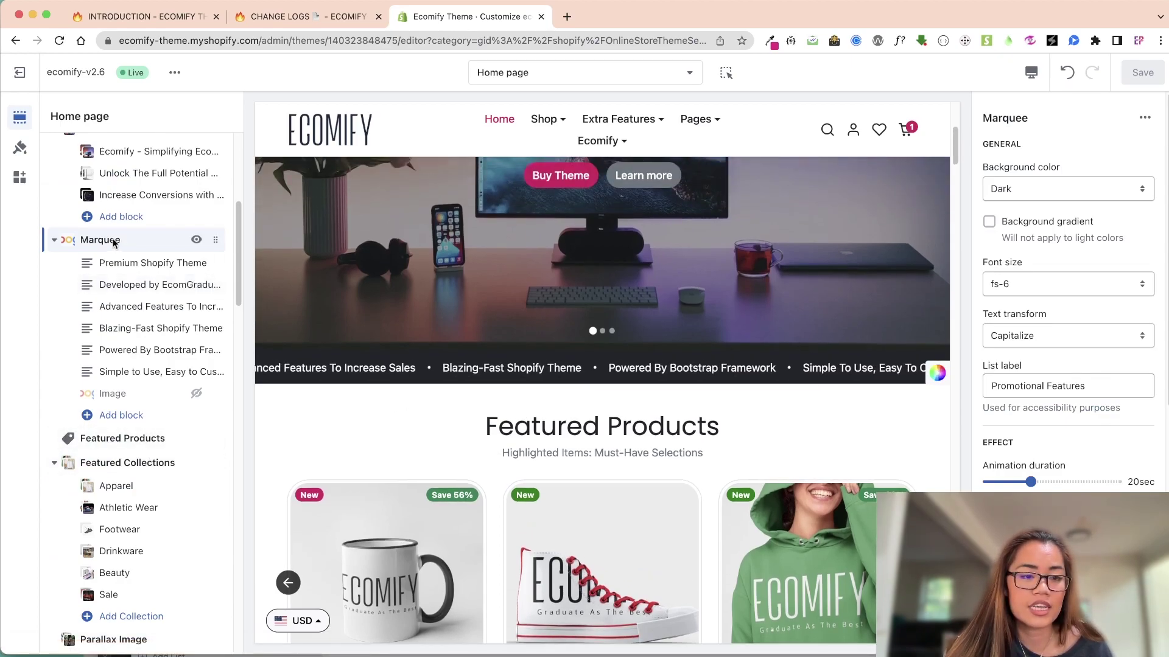
click(131, 419)
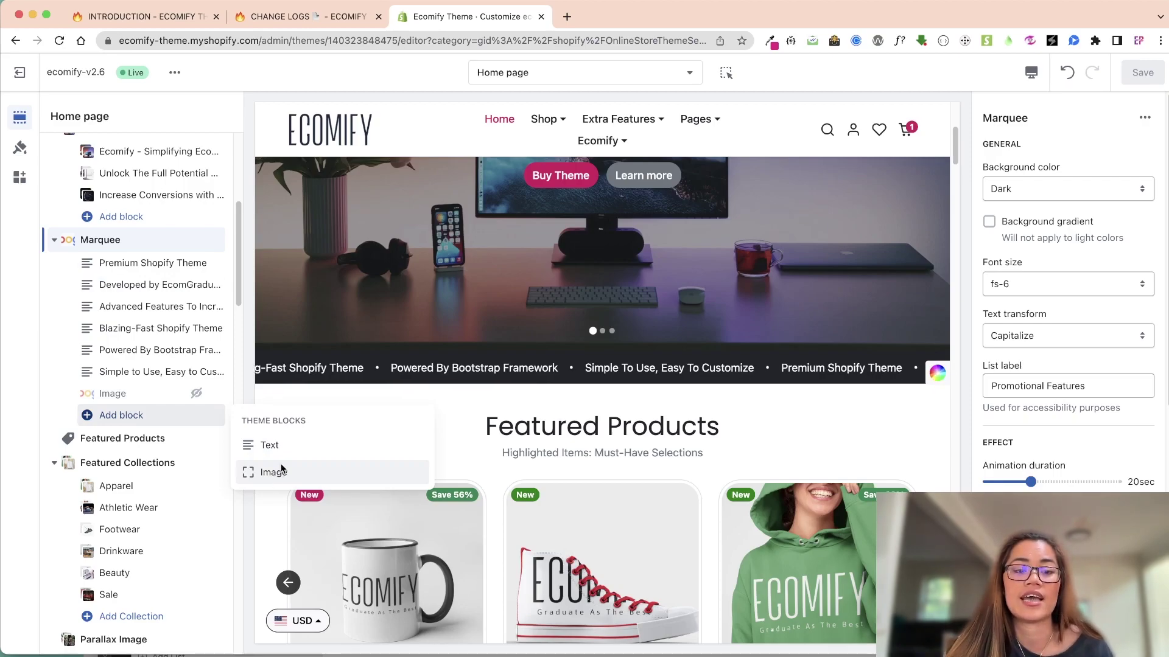
click(196, 394)
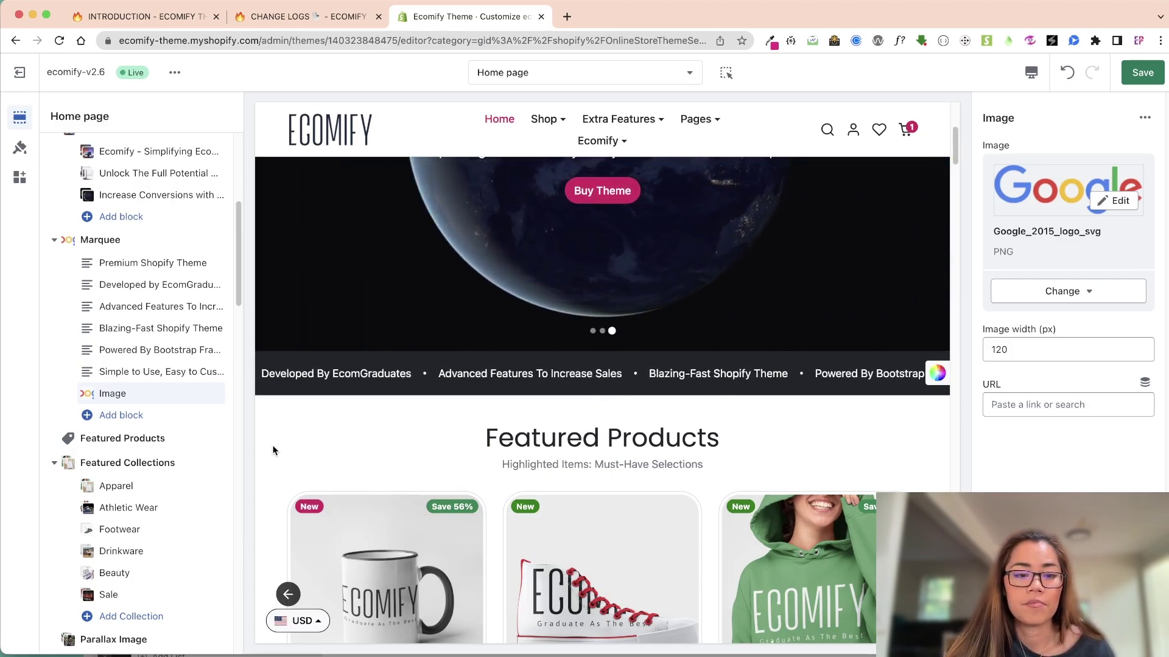
Review the marquee text block, then the Image block's Google logo at 120 px and link field.
click(143, 264)
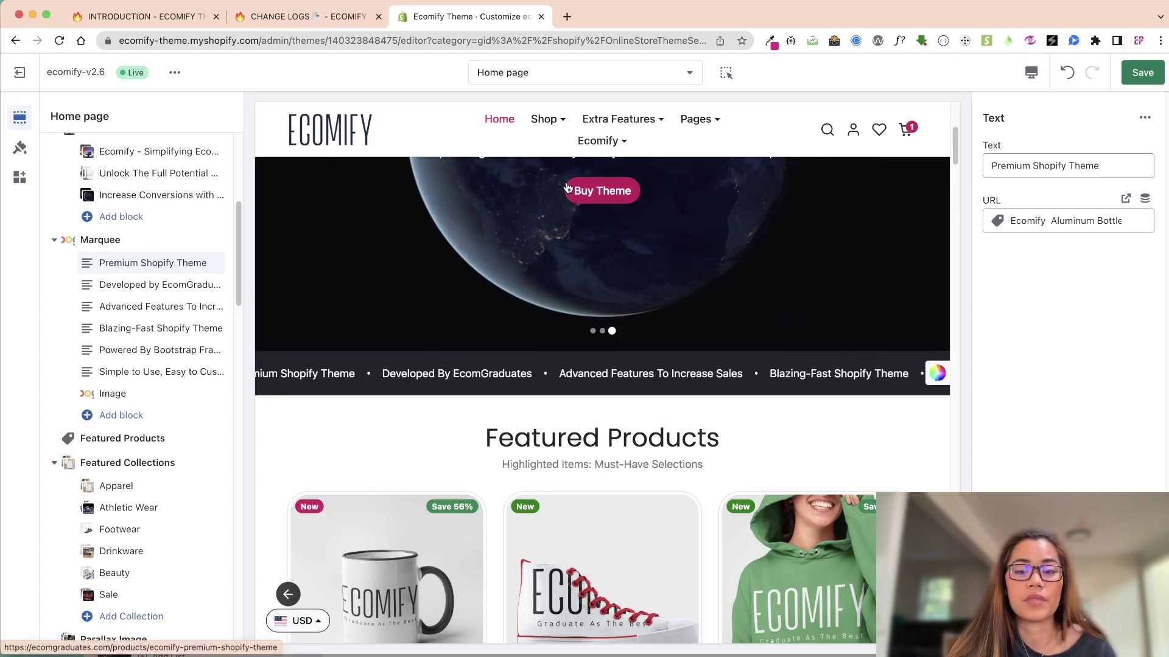
click(157, 402)
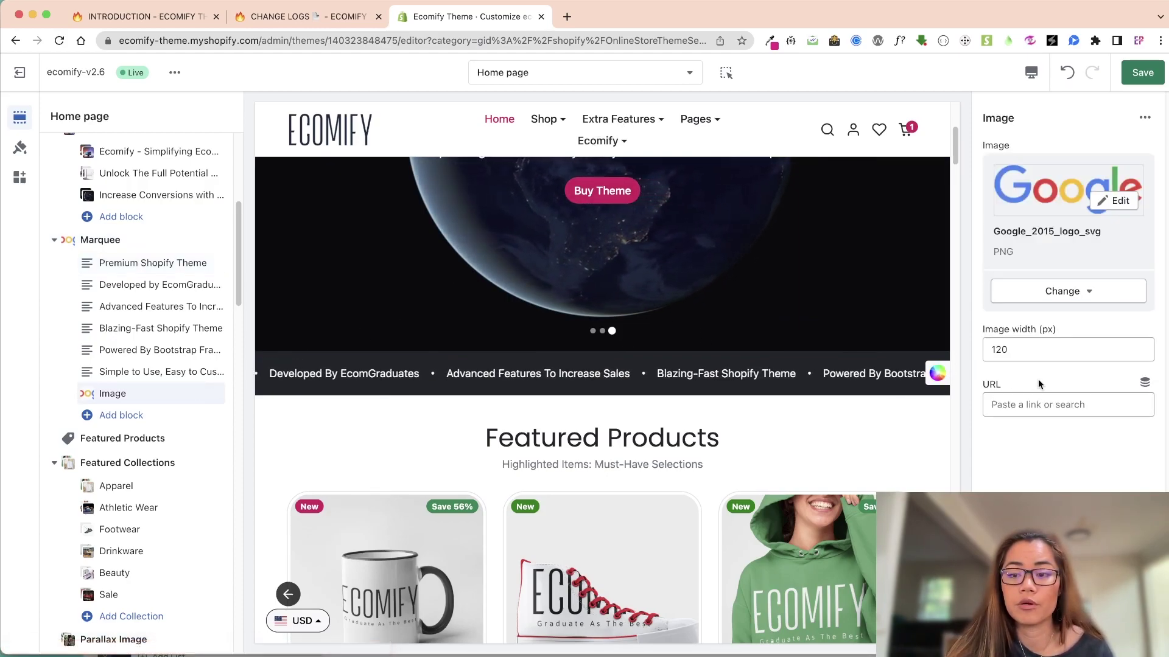
click(1040, 405)
click(1043, 465)
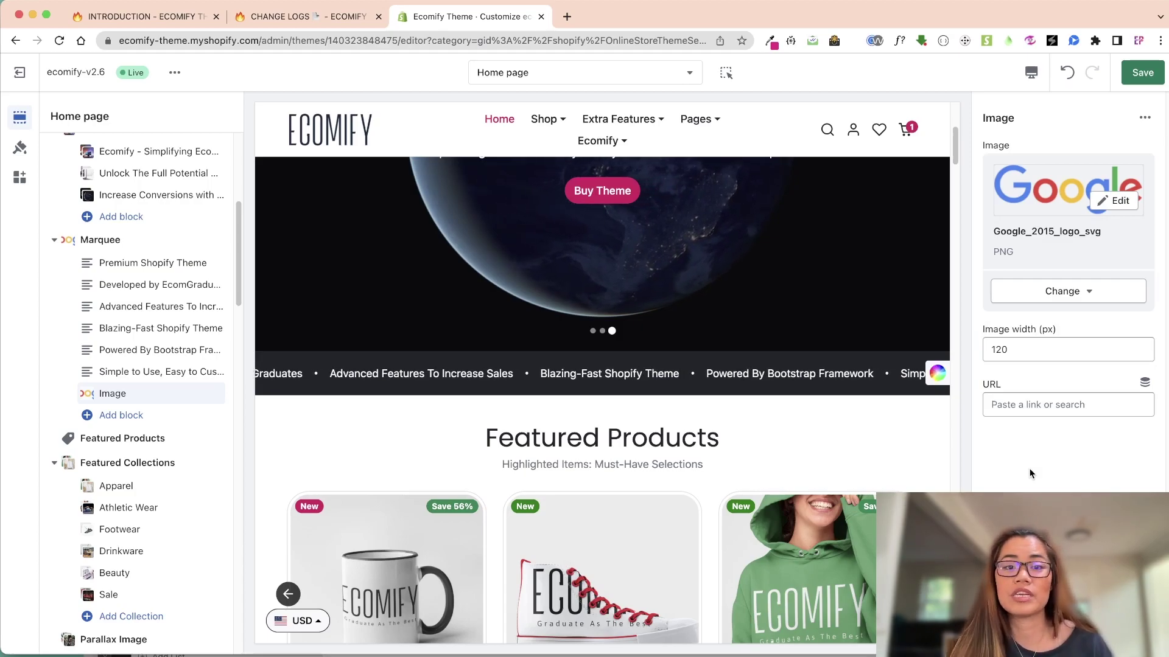